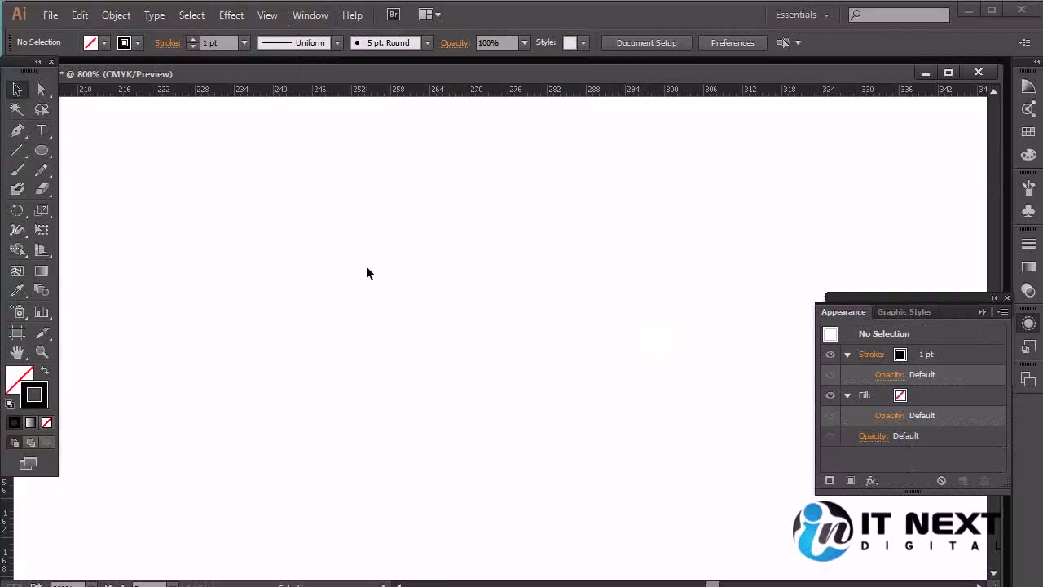
Step: Draw a circle about 33 pt in diameter with a 1 pt black stroke and give it a light green fill
{"action": "left_click", "coordinate": [41, 150]}
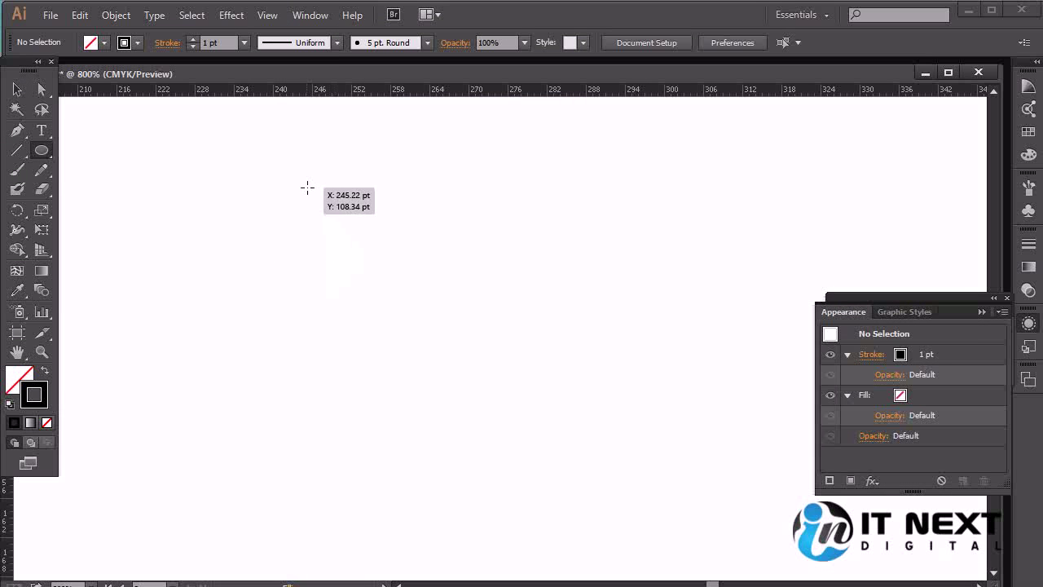
{"action": "left_click_drag", "start_coordinate": [308, 187], "coordinate": [488, 405]}
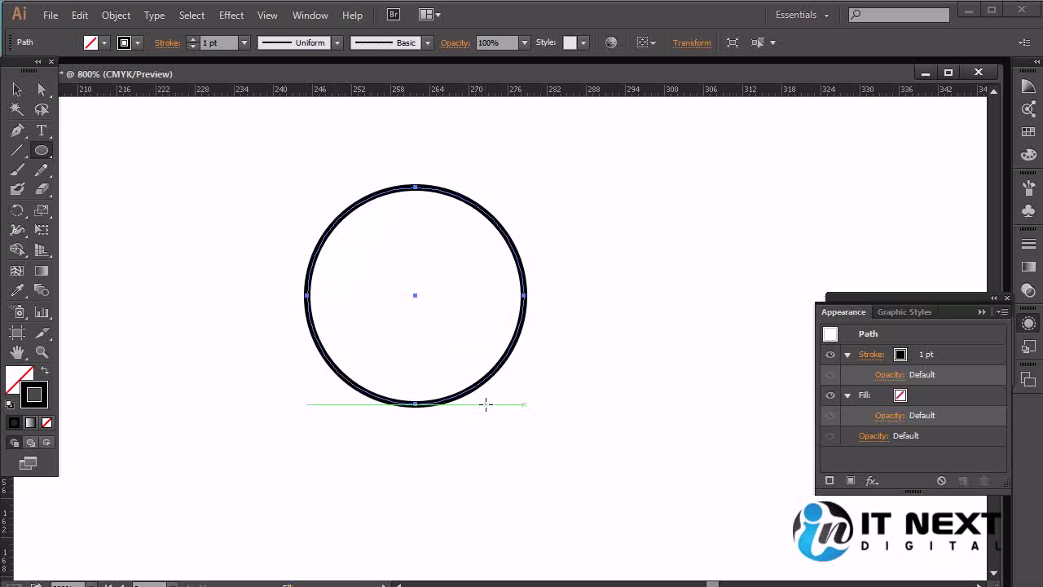
{"action": "left_click", "coordinate": [22, 376]}
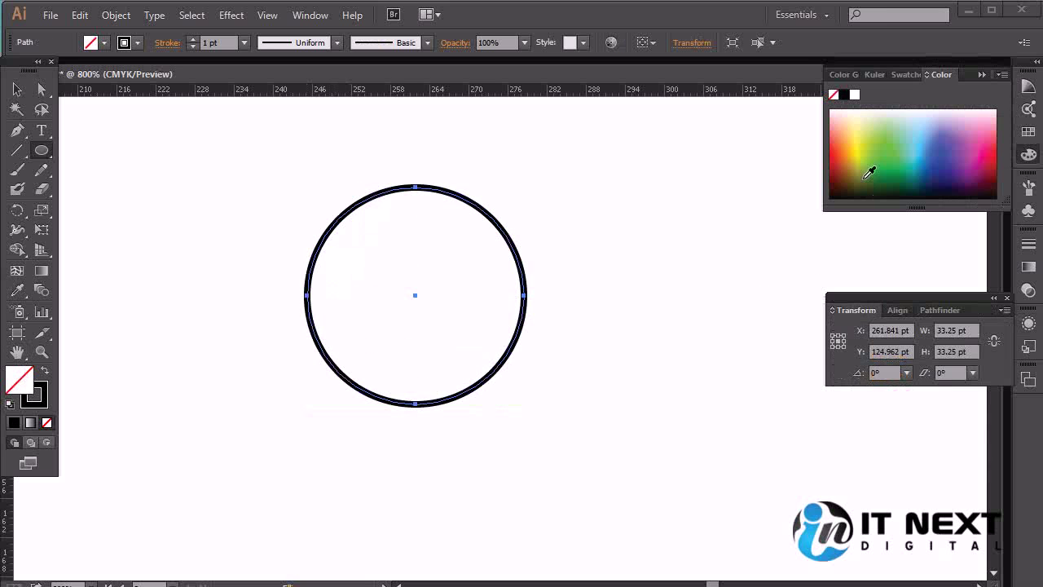
{"action": "left_click", "coordinate": [880, 144]}
{"action": "left_click", "coordinate": [17, 90]}
{"action": "left_click", "coordinate": [567, 252]}
{"action": "left_click", "coordinate": [467, 287]}
{"action": "left_click", "coordinate": [44, 404]}
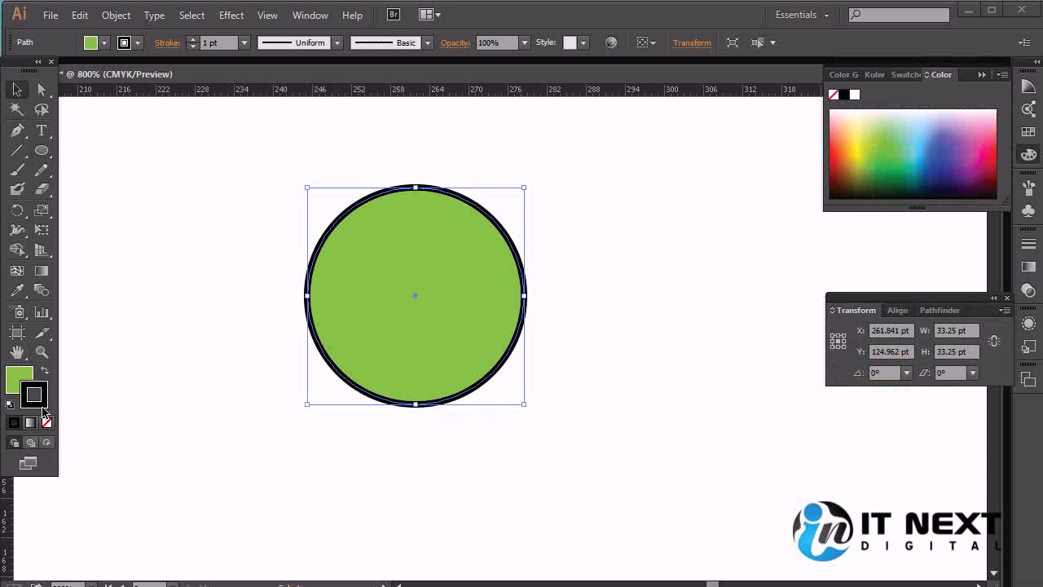
{"action": "left_click", "coordinate": [27, 371]}
Step: Display the circle's Appearance attributes and change its fill to the solid green swatch
{"action": "left_click", "coordinate": [311, 16]}
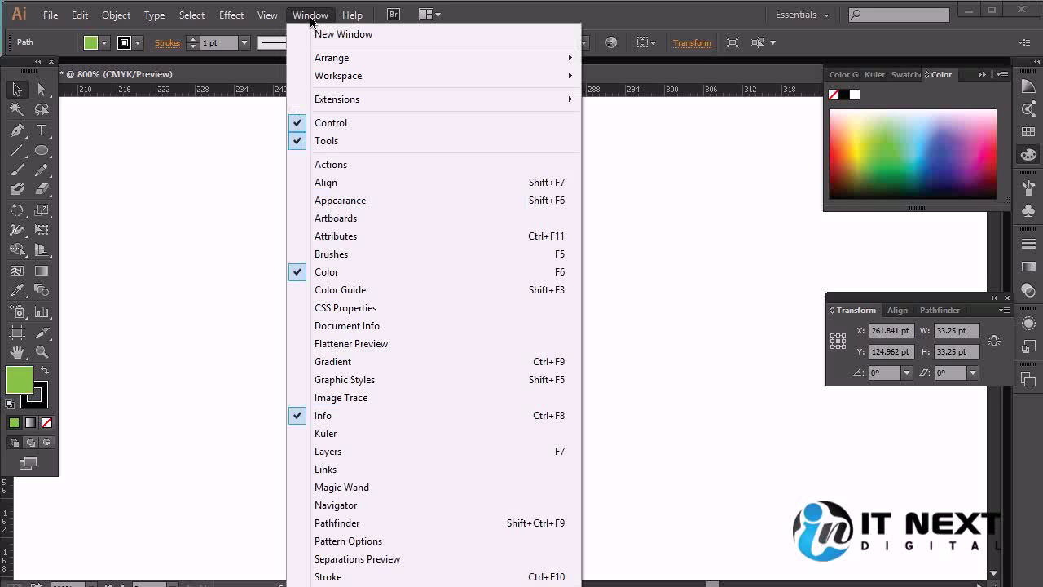
{"action": "left_click", "coordinate": [370, 206]}
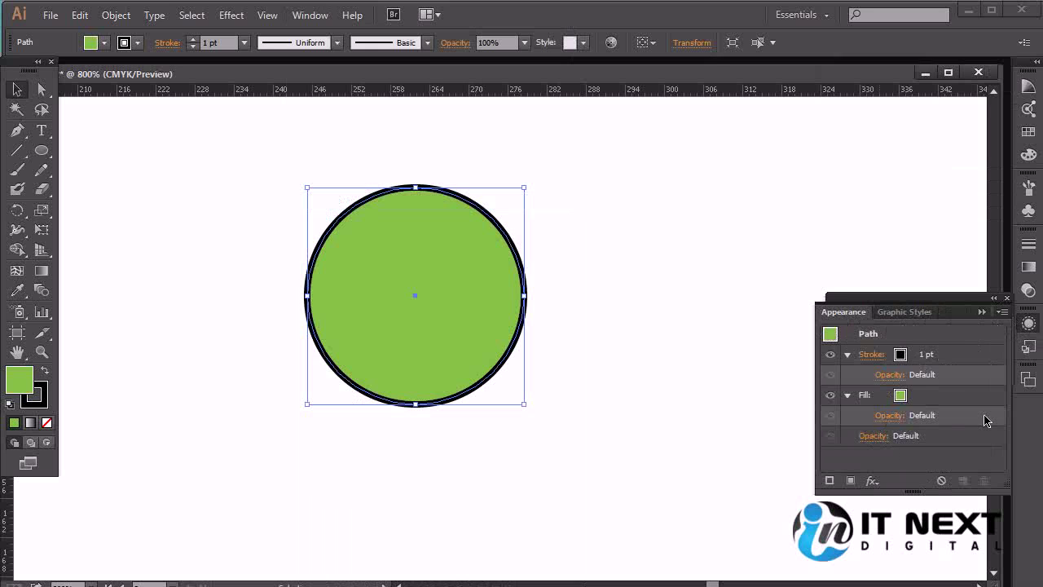
{"action": "left_click", "coordinate": [955, 357]}
{"action": "left_click", "coordinate": [971, 404]}
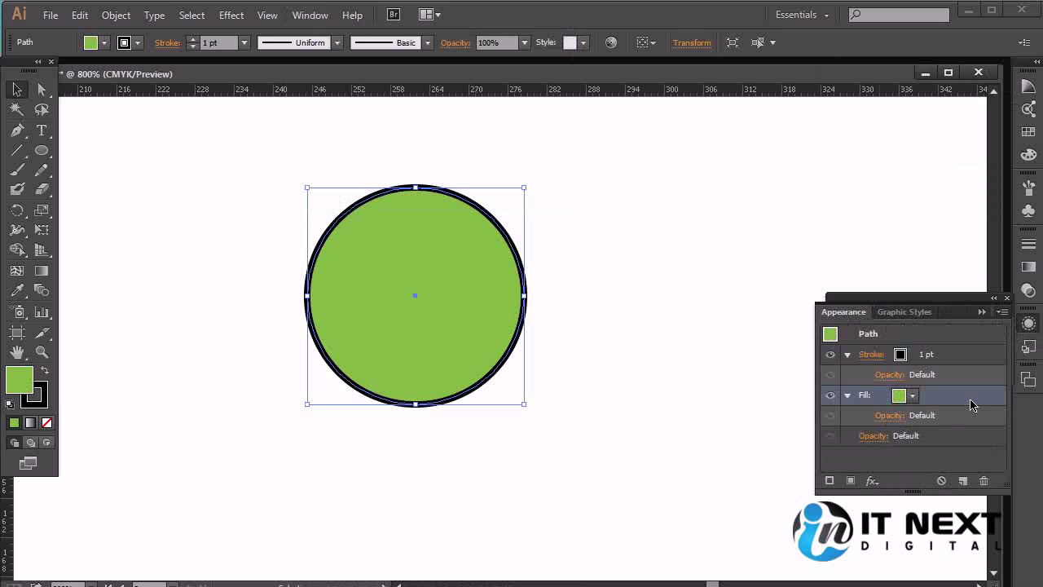
{"action": "left_click", "coordinate": [913, 395]}
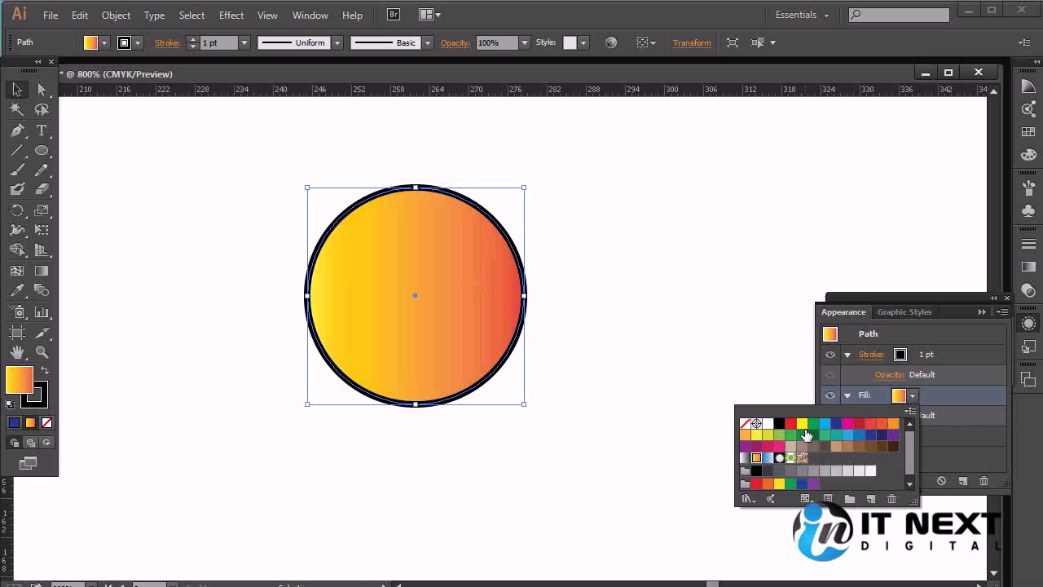
{"action": "left_click", "coordinate": [982, 400]}
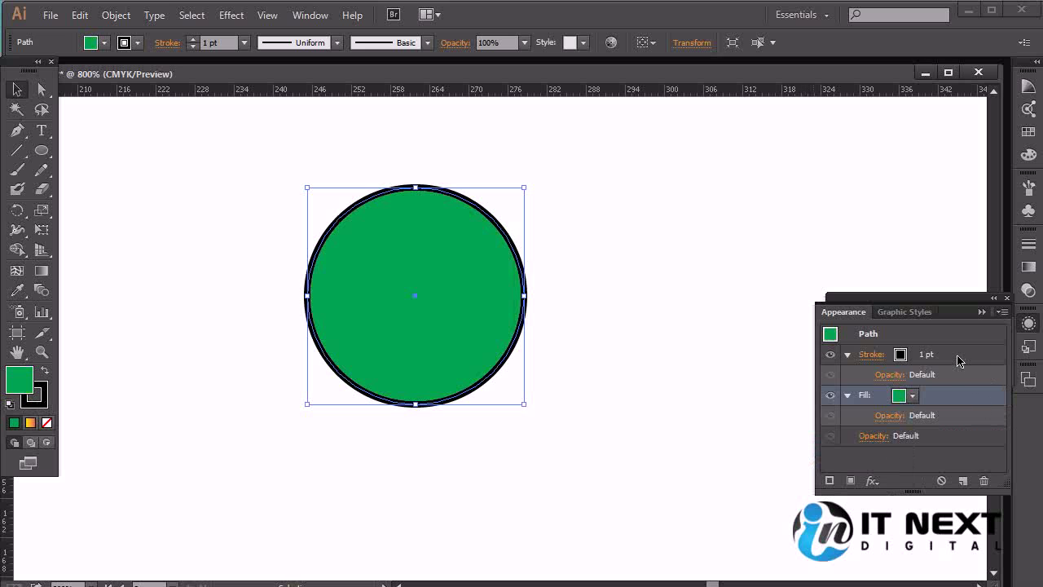
Step: Try blue and white swatches on the circle's stroke and settle on orange
{"action": "left_click", "coordinate": [899, 355]}
{"action": "left_click", "coordinate": [913, 358]}
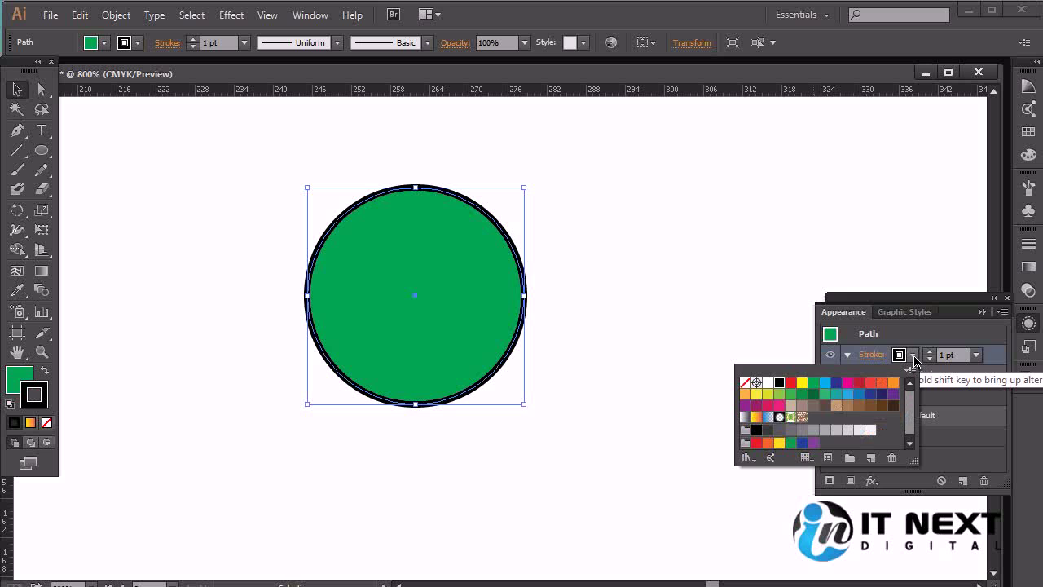
{"action": "left_click", "coordinate": [847, 395]}
{"action": "left_click", "coordinate": [786, 394]}
{"action": "left_click", "coordinate": [870, 395]}
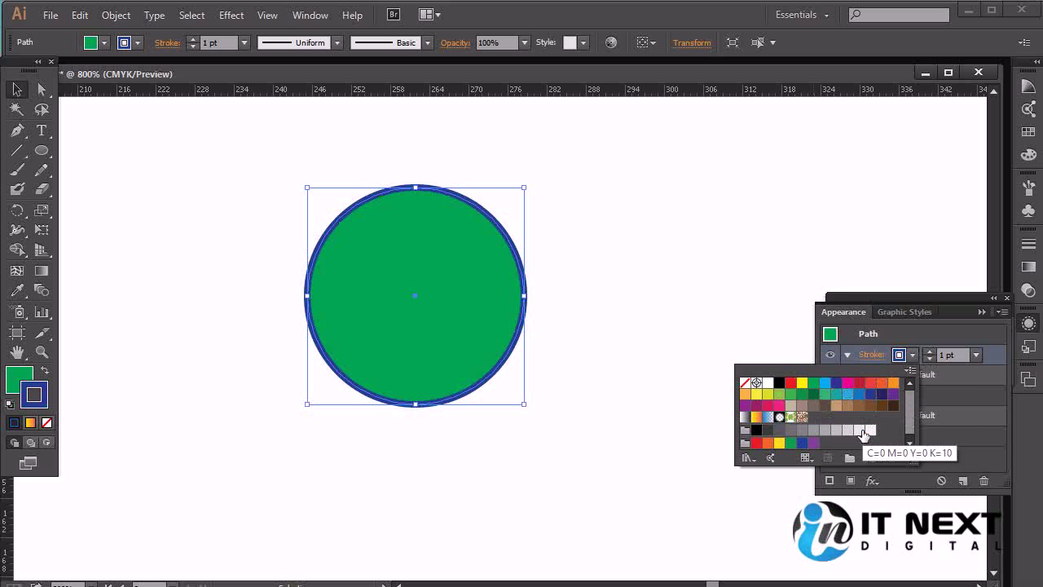
{"action": "left_click", "coordinate": [870, 429]}
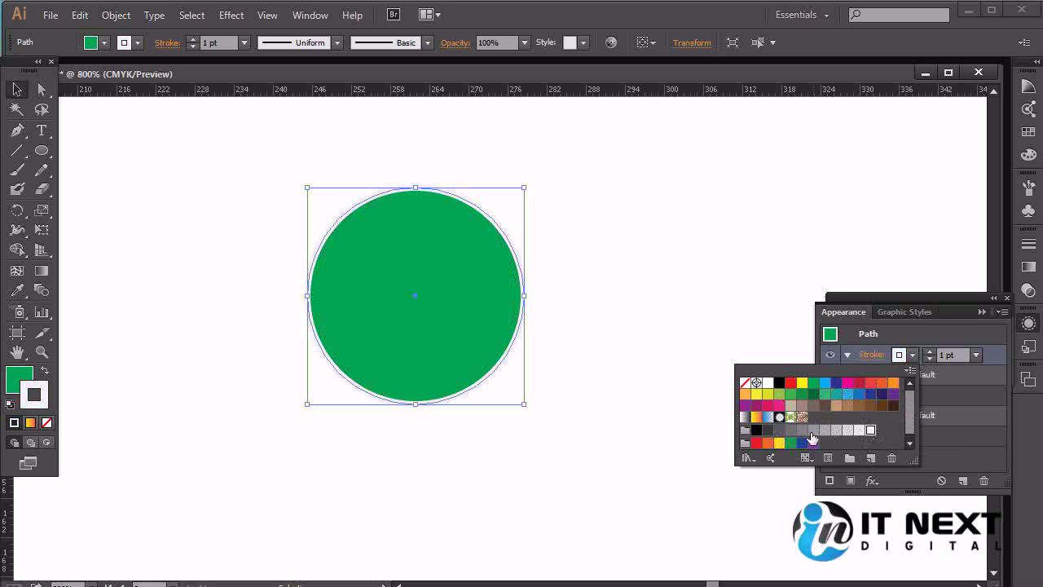
{"action": "left_click", "coordinate": [768, 383]}
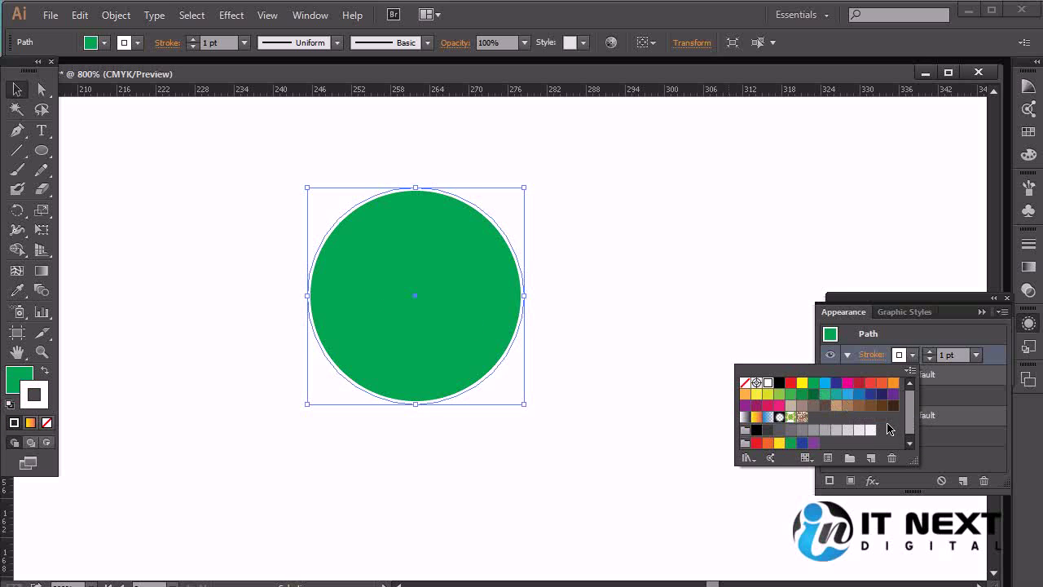
{"action": "left_click", "coordinate": [893, 383]}
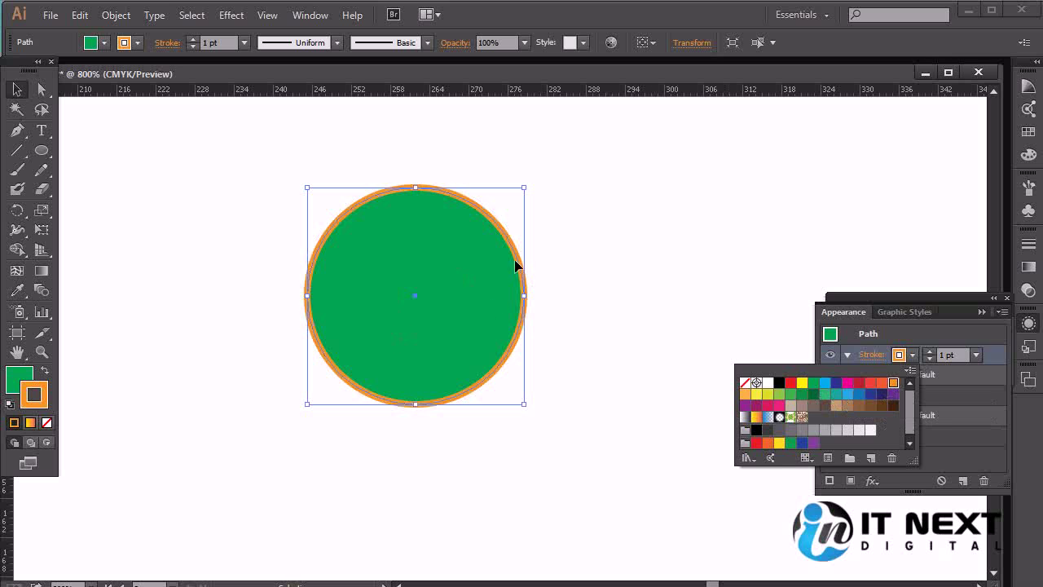
{"action": "left_click", "coordinate": [533, 416]}
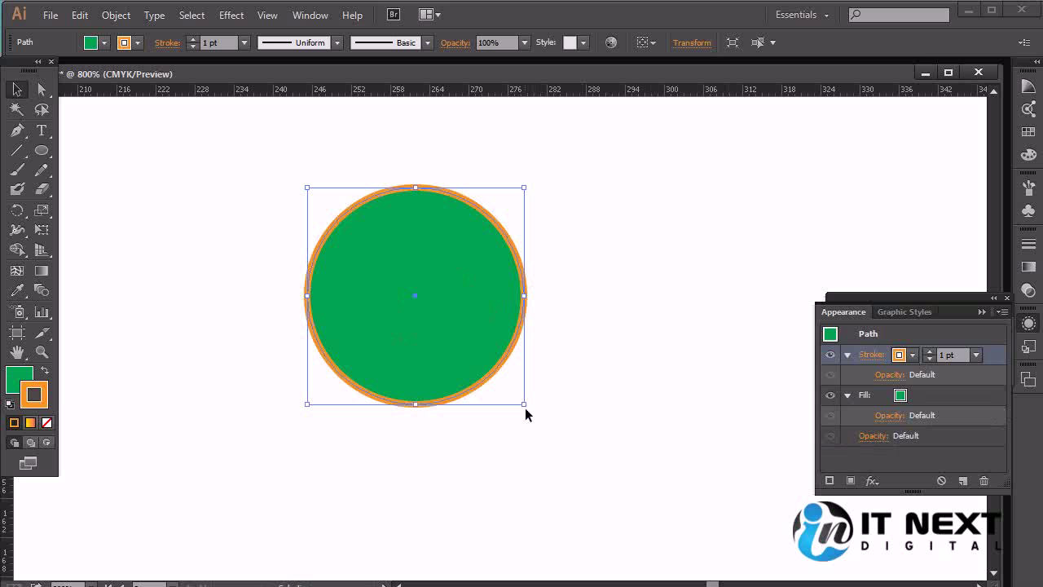
Step: Enlarge the circle proportionally to about 60.5 pt in diameter and set its stroke weight to 1 pt
{"action": "mouse_move", "coordinate": [522, 405]}
{"action": "left_mouse_down"}
{"action": "mouse_move", "coordinate": [620, 475]}
{"action": "mouse_move", "coordinate": [703, 514]}
{"action": "mouse_move", "coordinate": [661, 491]}
{"action": "left_mouse_up"}
{"action": "left_click_drag", "start_coordinate": [499, 245], "coordinate": [537, 294]}
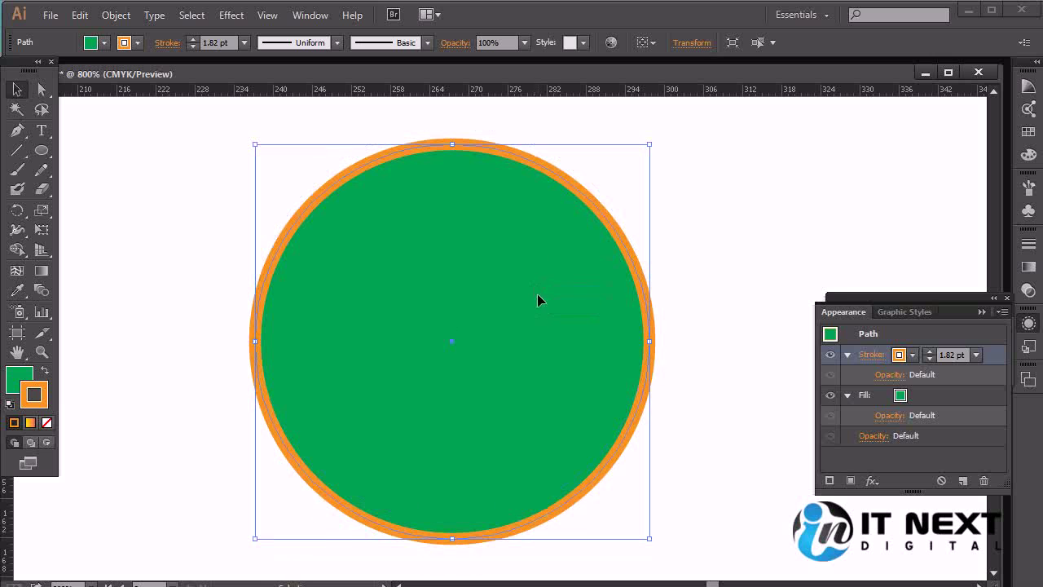
{"action": "left_click", "coordinate": [976, 359]}
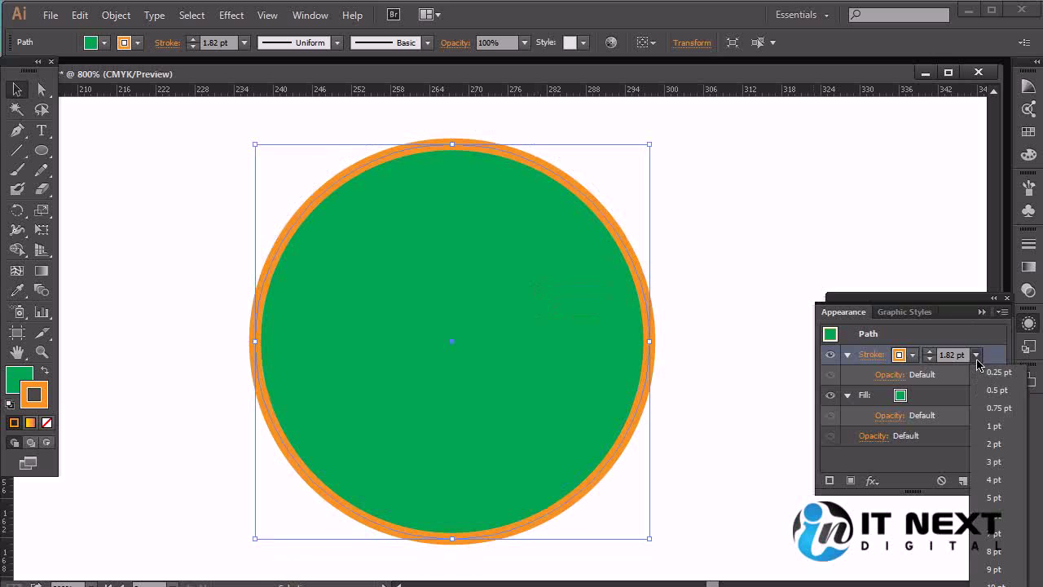
{"action": "left_click", "coordinate": [1000, 424]}
{"action": "left_click", "coordinate": [752, 292]}
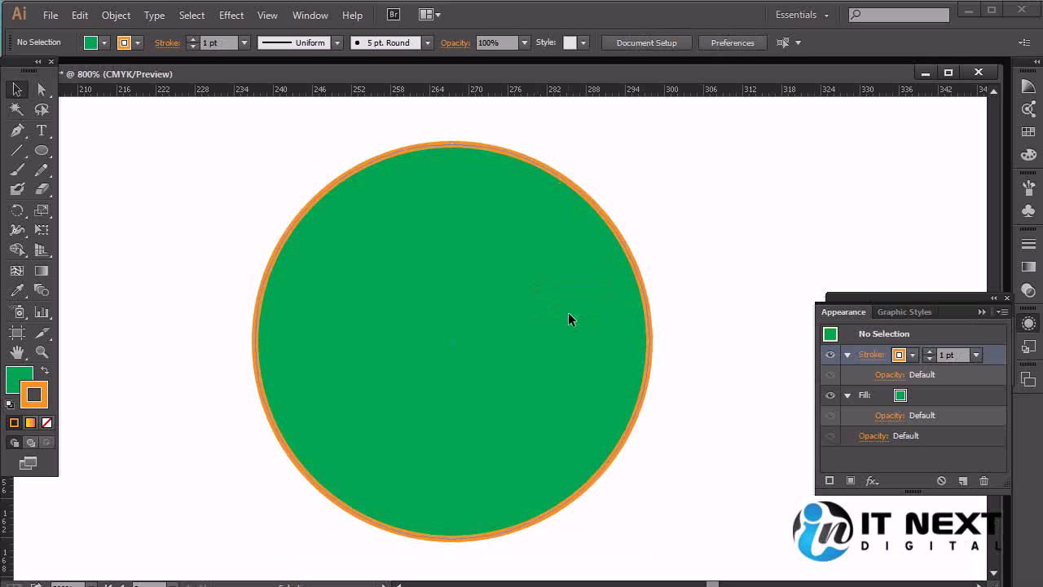
{"action": "left_click", "coordinate": [596, 321]}
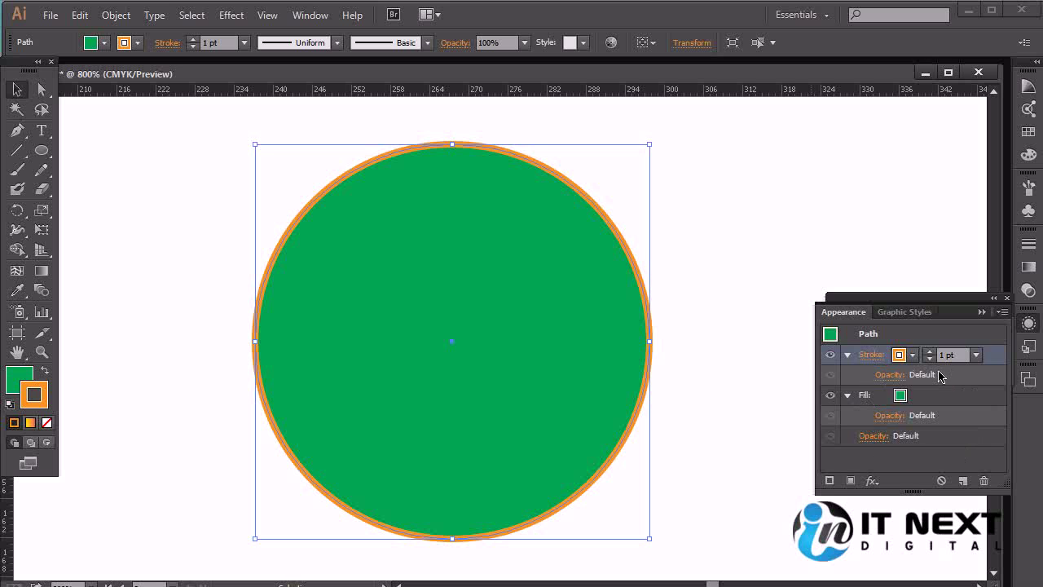
Step: Try the circle's fill opacity at 50% and 20%, and return it to 100%
{"action": "left_click", "coordinate": [886, 416]}
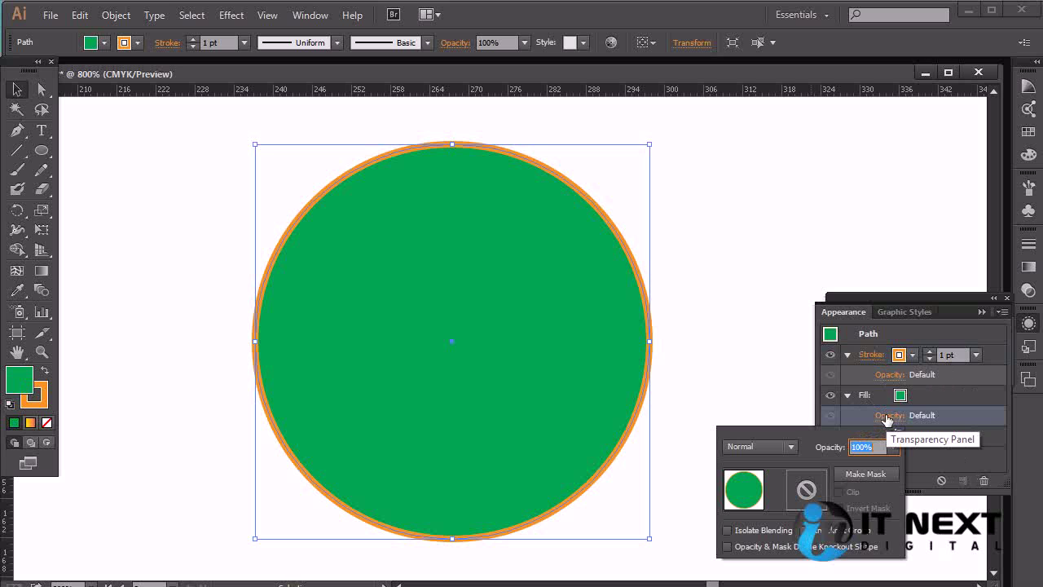
{"action": "left_click", "coordinate": [886, 419]}
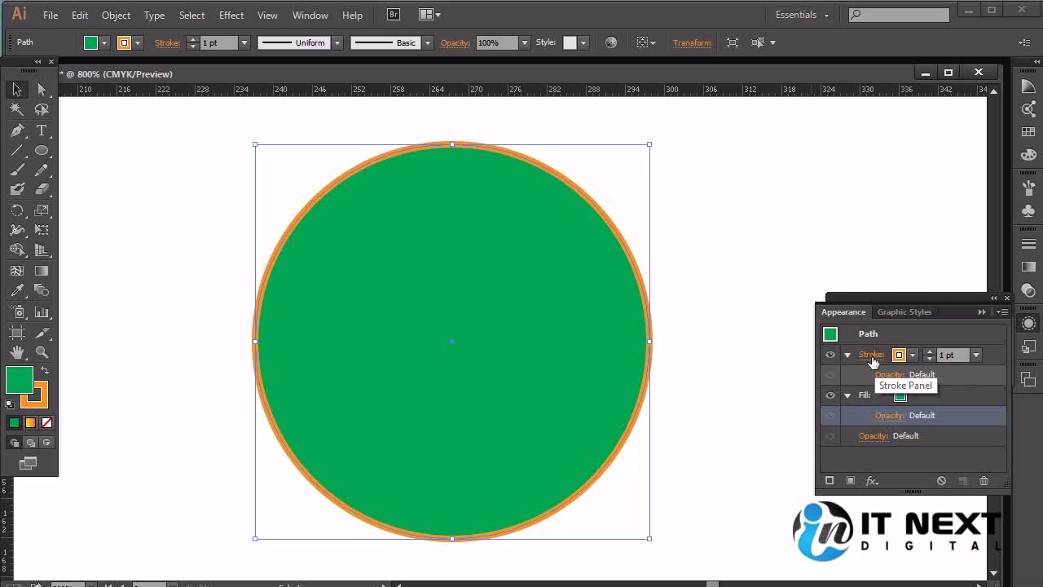
{"action": "left_click", "coordinate": [889, 415]}
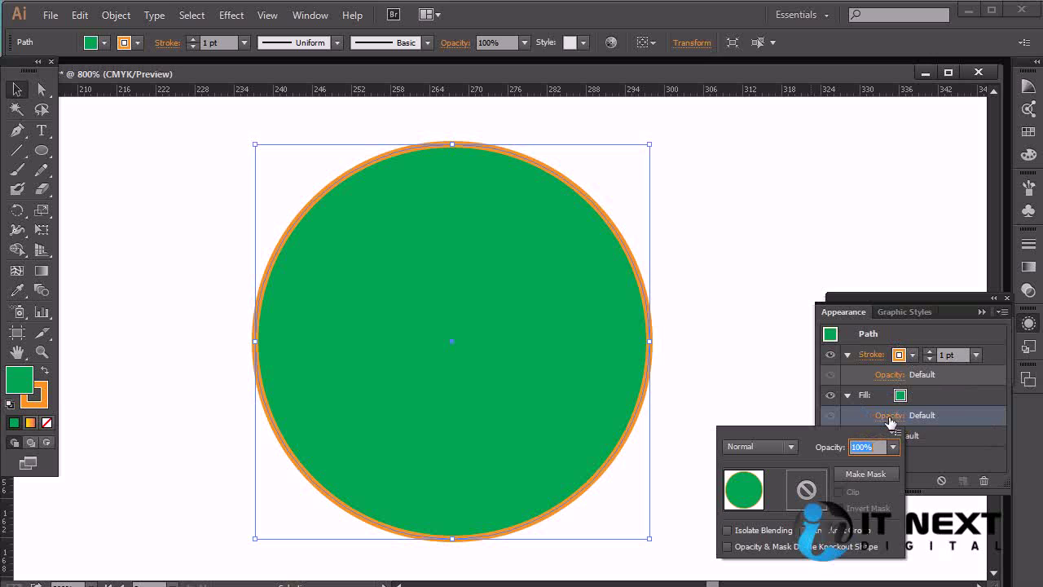
{"action": "left_click", "coordinate": [892, 446]}
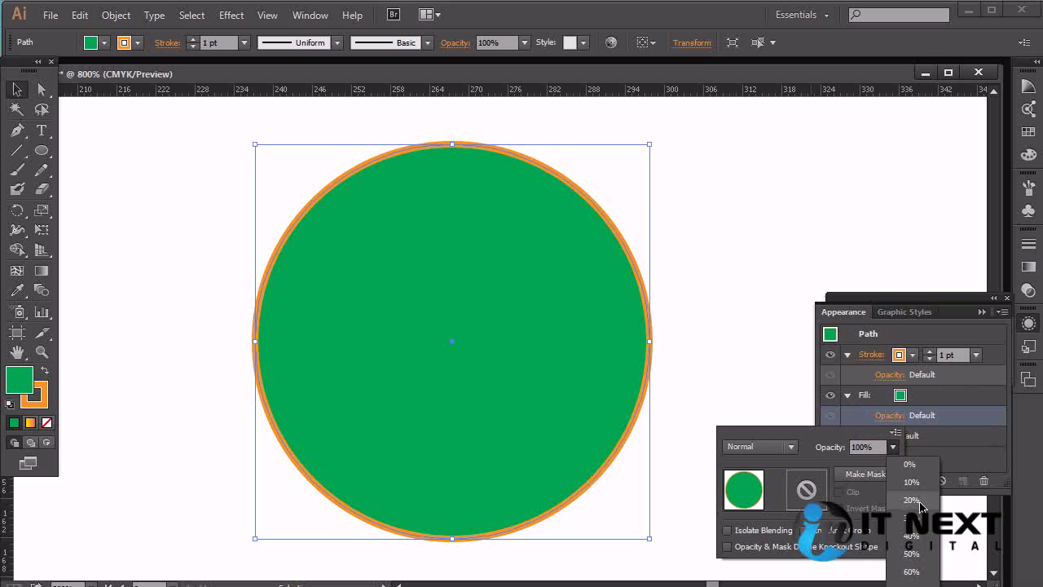
{"action": "left_click", "coordinate": [910, 554]}
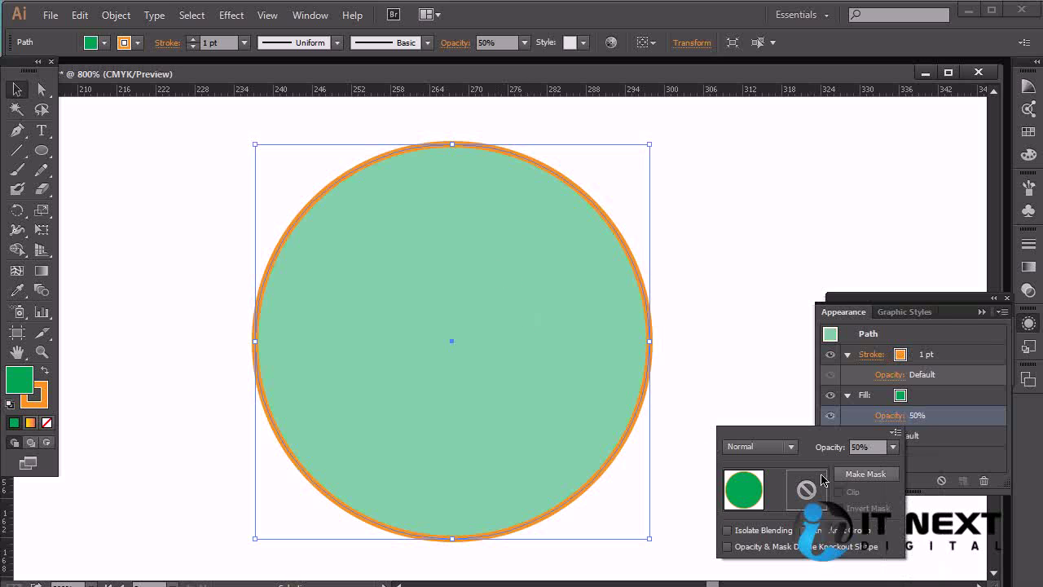
{"action": "left_click", "coordinate": [893, 447]}
{"action": "left_click", "coordinate": [911, 499]}
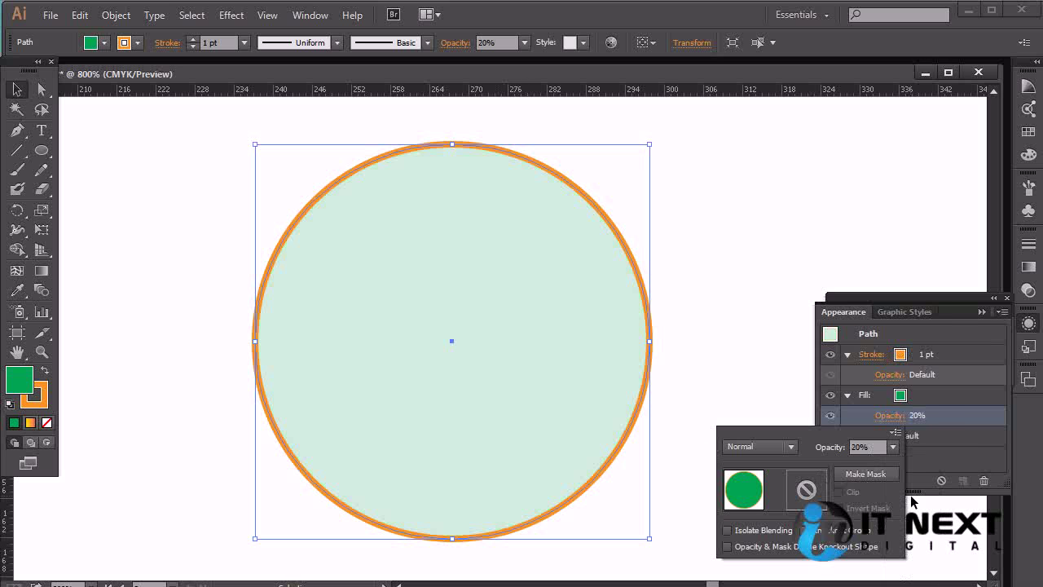
{"action": "left_click", "coordinate": [893, 447]}
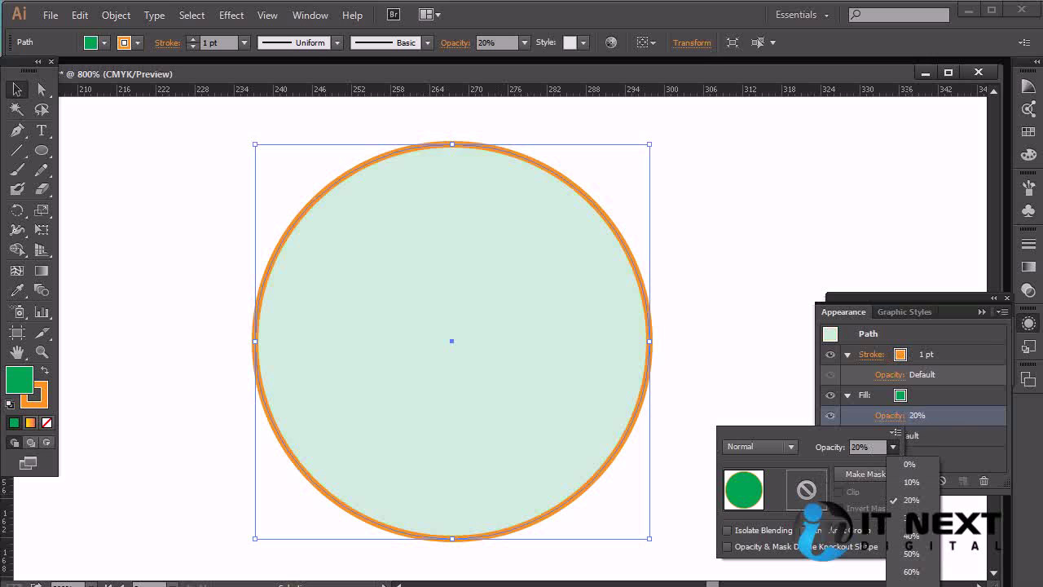
{"action": "left_click", "coordinate": [900, 585]}
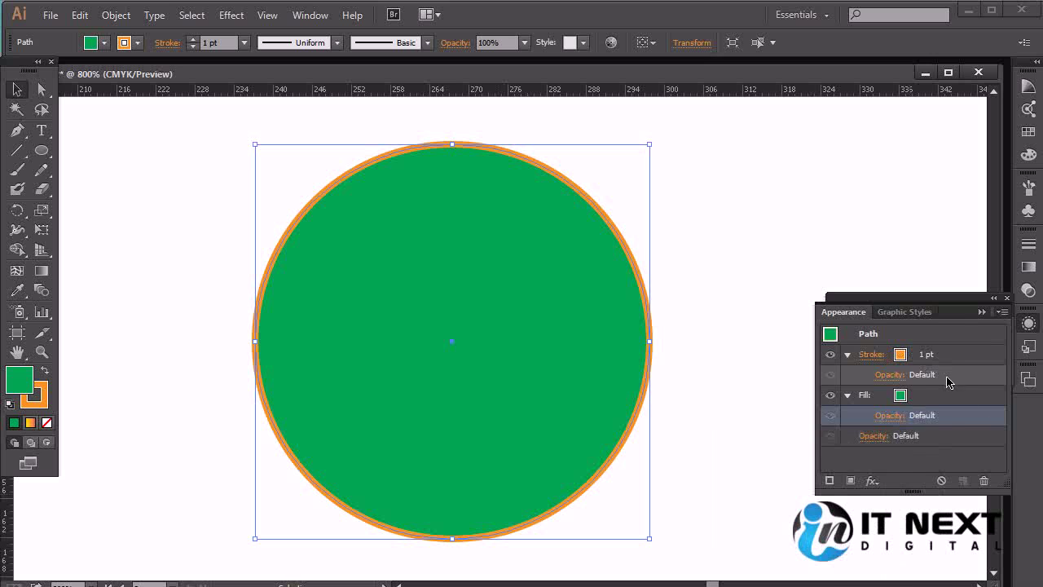
Step: Examine the stroke's opacity options in the Appearance attributes and compare them with the Transparency settings and blend modes
{"action": "left_click", "coordinate": [897, 375]}
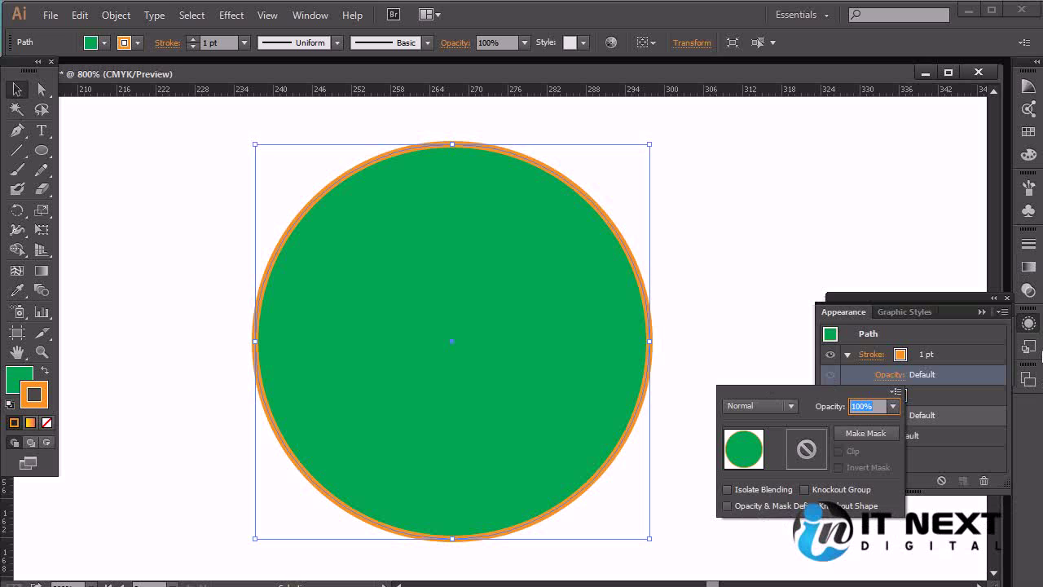
{"action": "left_click", "coordinate": [1029, 292]}
{"action": "left_click", "coordinate": [1029, 292]}
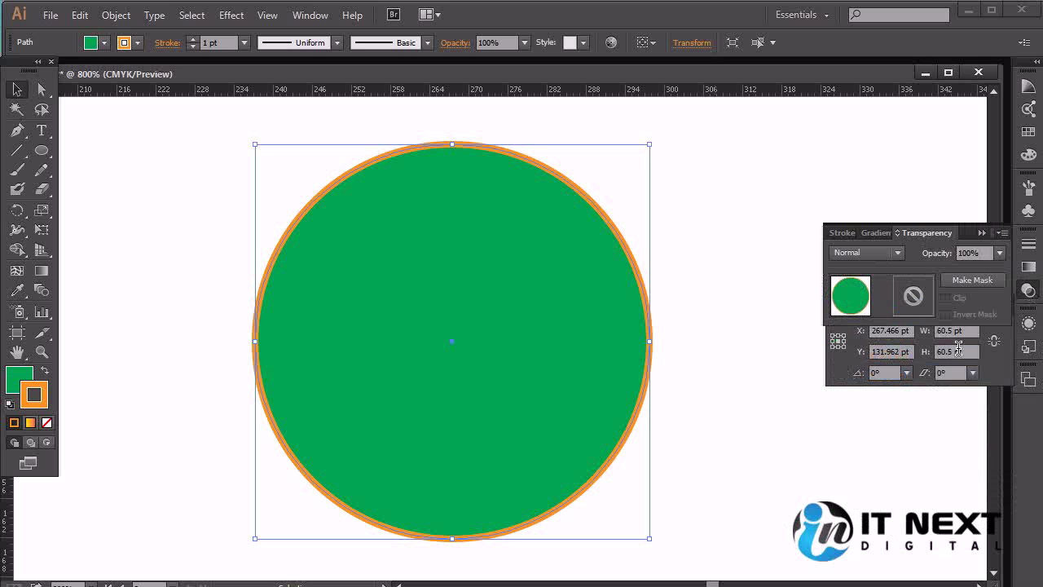
{"action": "left_click", "coordinate": [899, 255]}
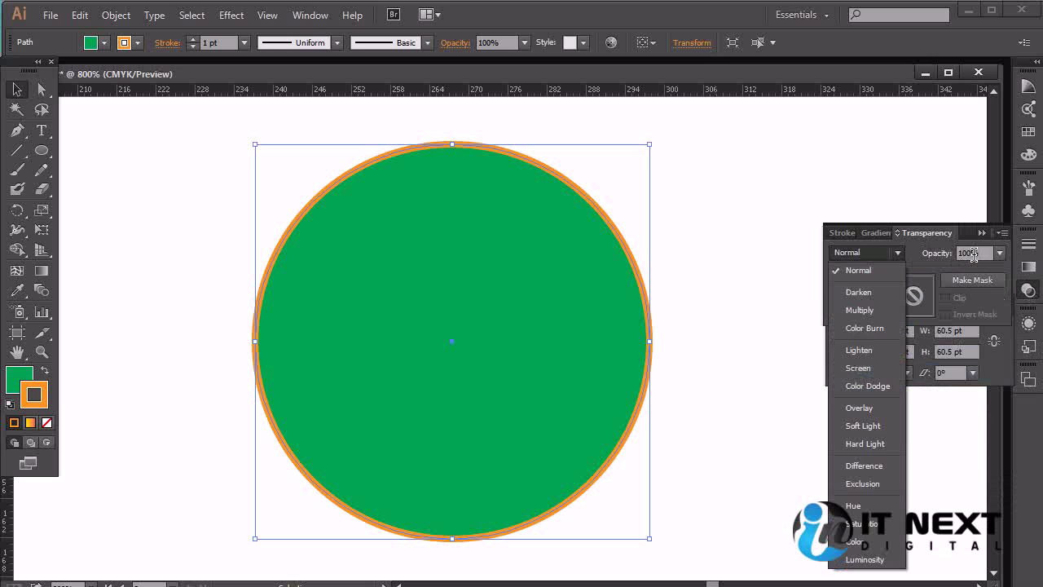
{"action": "left_click", "coordinate": [1000, 255]}
{"action": "left_click", "coordinate": [1001, 258]}
{"action": "left_click", "coordinate": [1001, 257]}
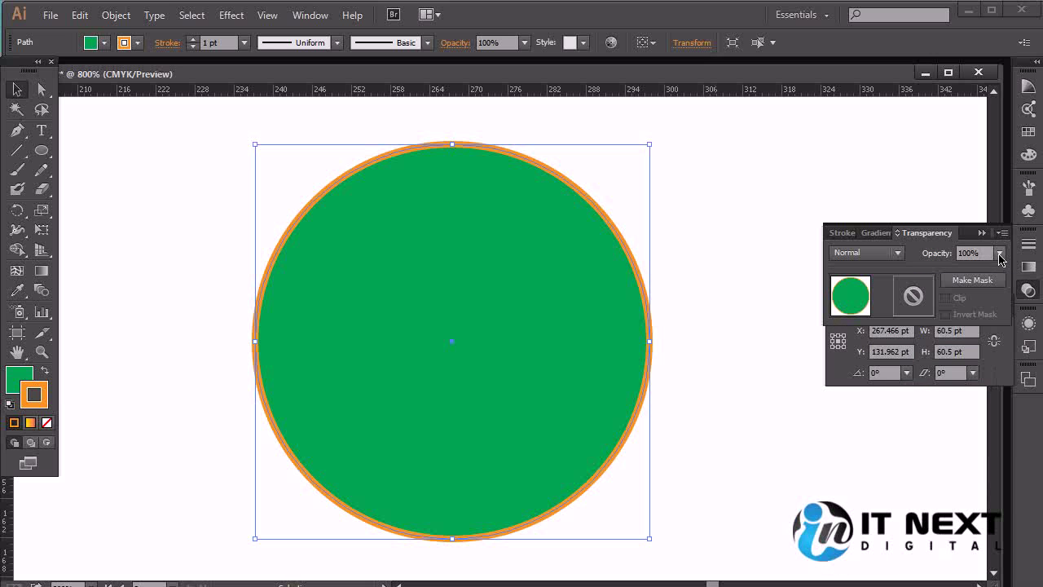
{"action": "left_click", "coordinate": [1027, 327]}
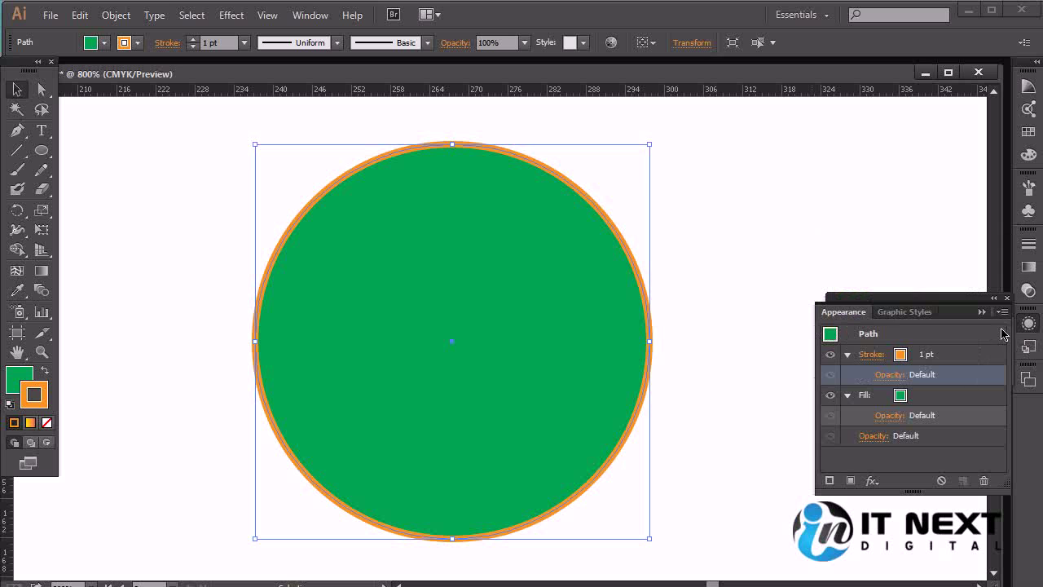
{"action": "left_click", "coordinate": [889, 374]}
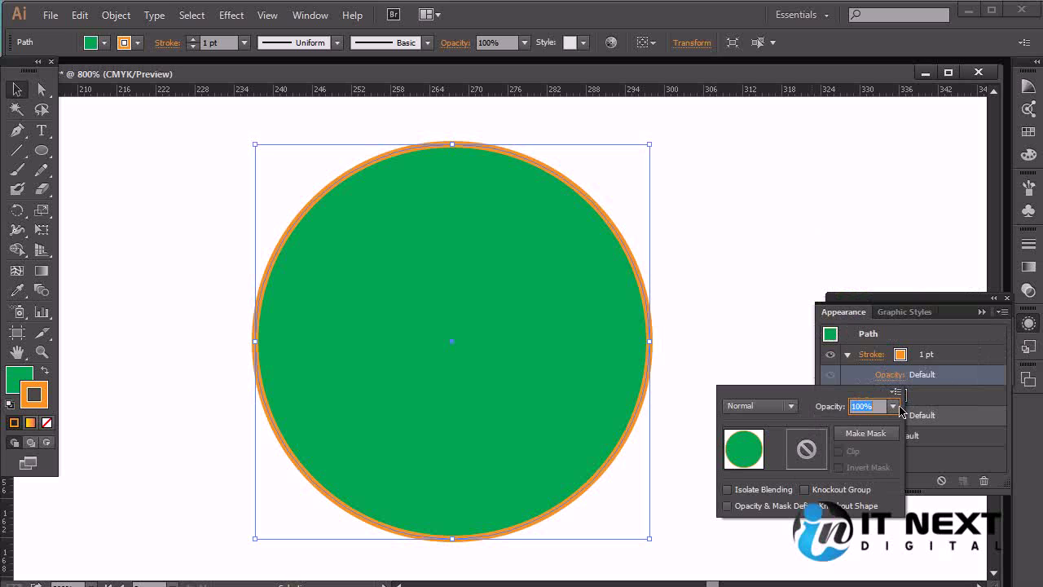
{"action": "left_click", "coordinate": [1029, 295]}
{"action": "left_click", "coordinate": [1029, 295]}
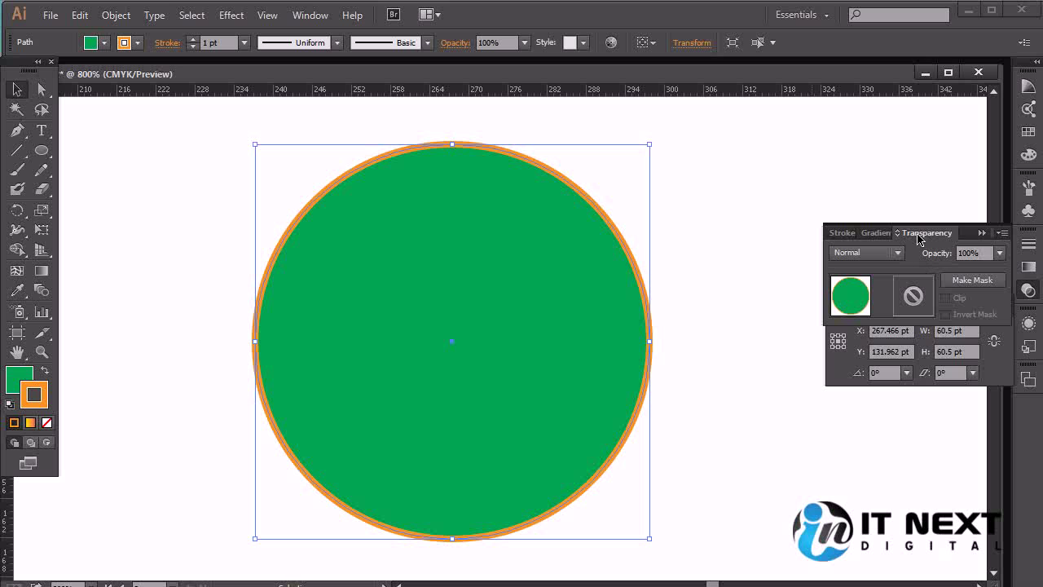
{"action": "left_click", "coordinate": [1028, 292]}
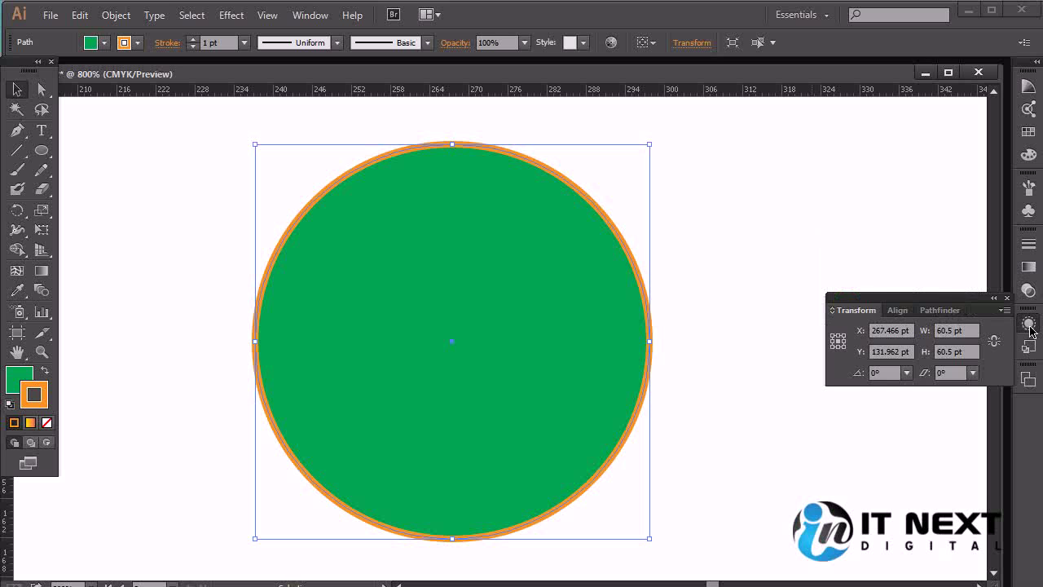
Step: Try 50% opacity on the circle's stroke and clear the whole appearance, then undo both changes
{"action": "left_click", "coordinate": [1029, 325]}
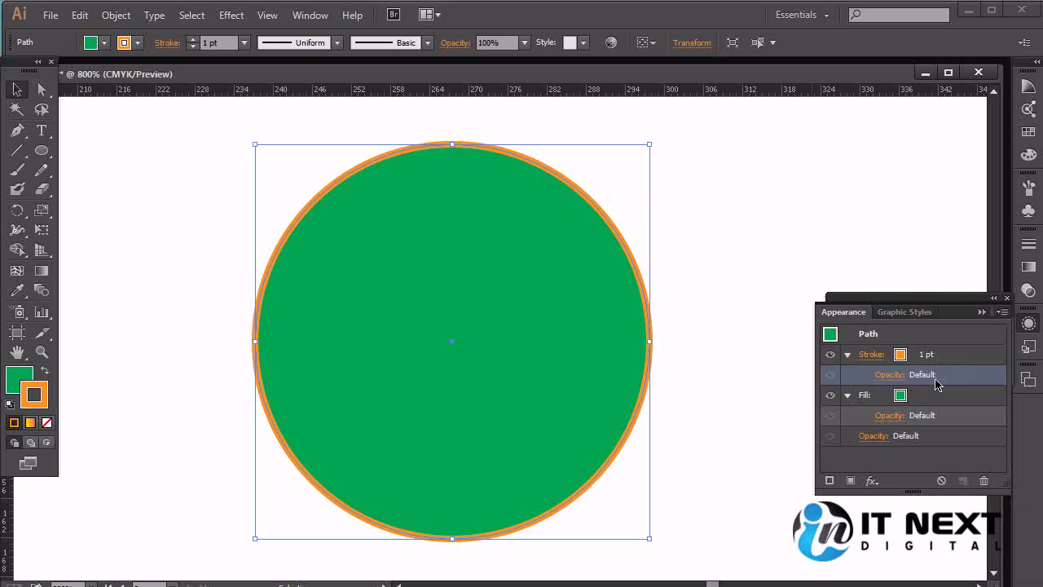
{"action": "left_click", "coordinate": [888, 378]}
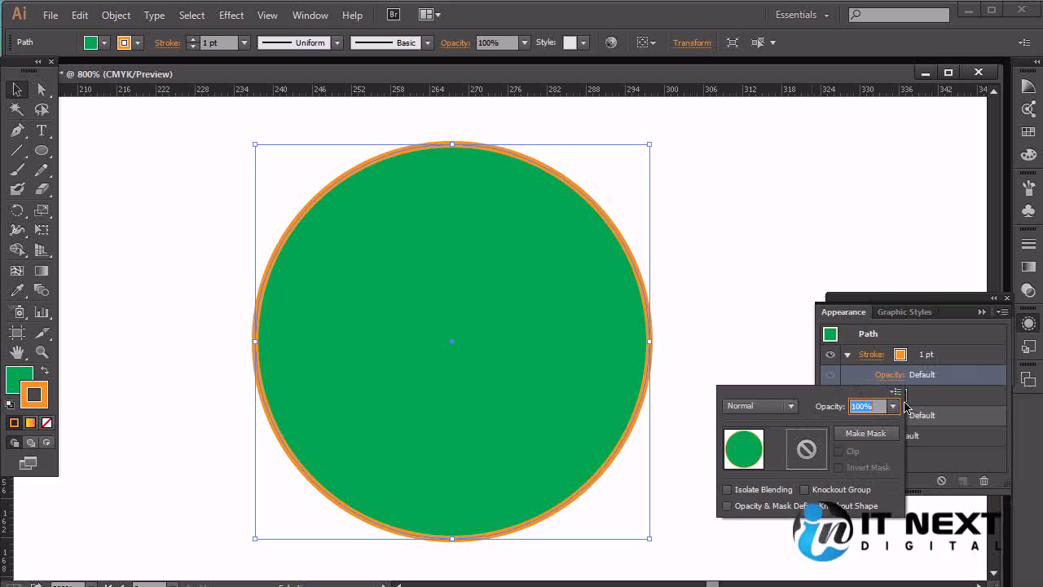
{"action": "left_click", "coordinate": [892, 405]}
{"action": "left_click", "coordinate": [916, 501]}
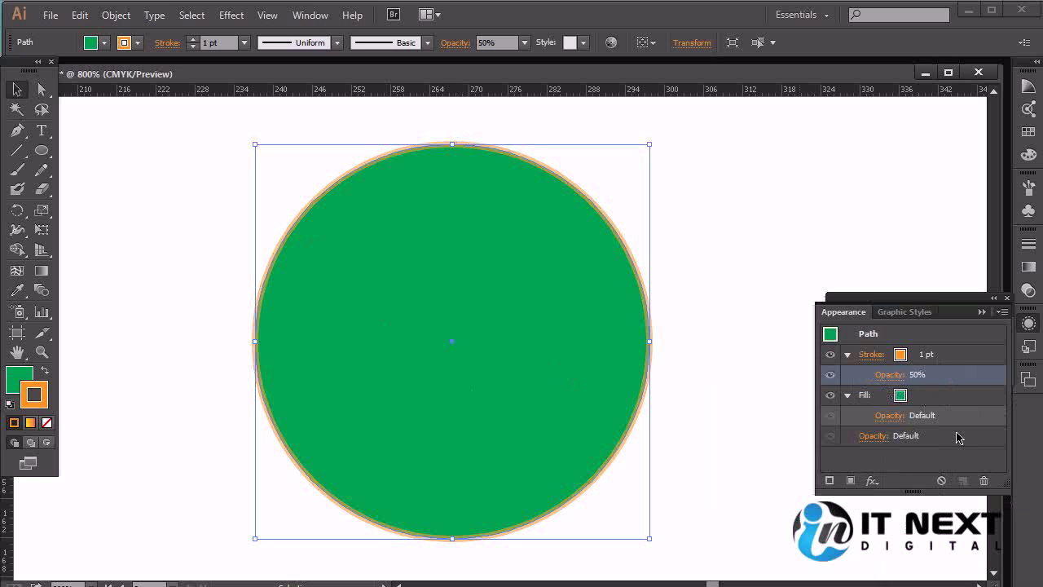
{"action": "left_click", "coordinate": [942, 481]}
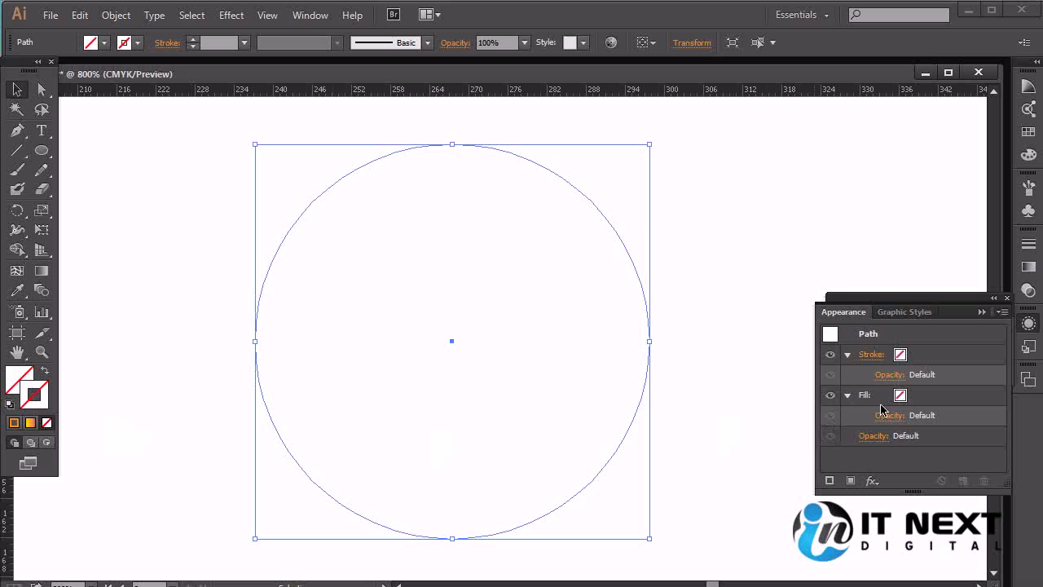
{"action": "key", "text": "ctrl+z"}
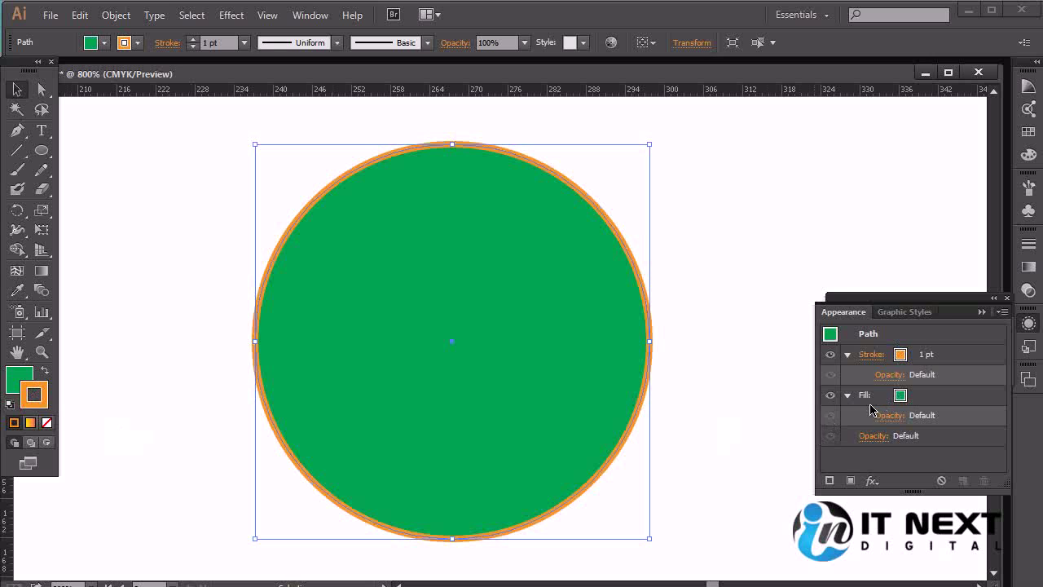
Step: Try a 12 pt weight on the circle's stroke and return it to 1 pt
{"action": "left_click", "coordinate": [924, 361]}
{"action": "left_click", "coordinate": [975, 354]}
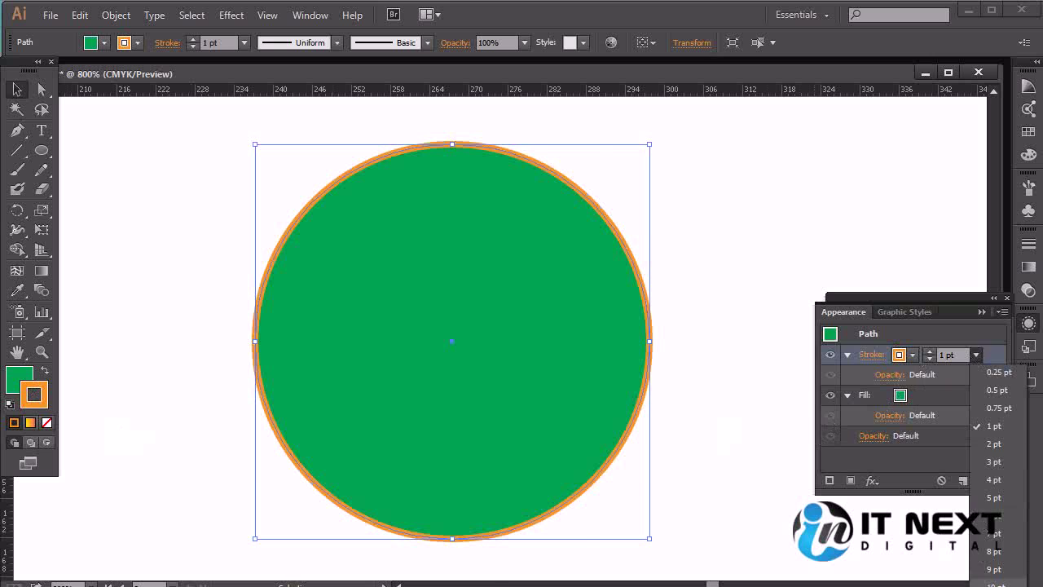
{"action": "left_click", "coordinate": [990, 568]}
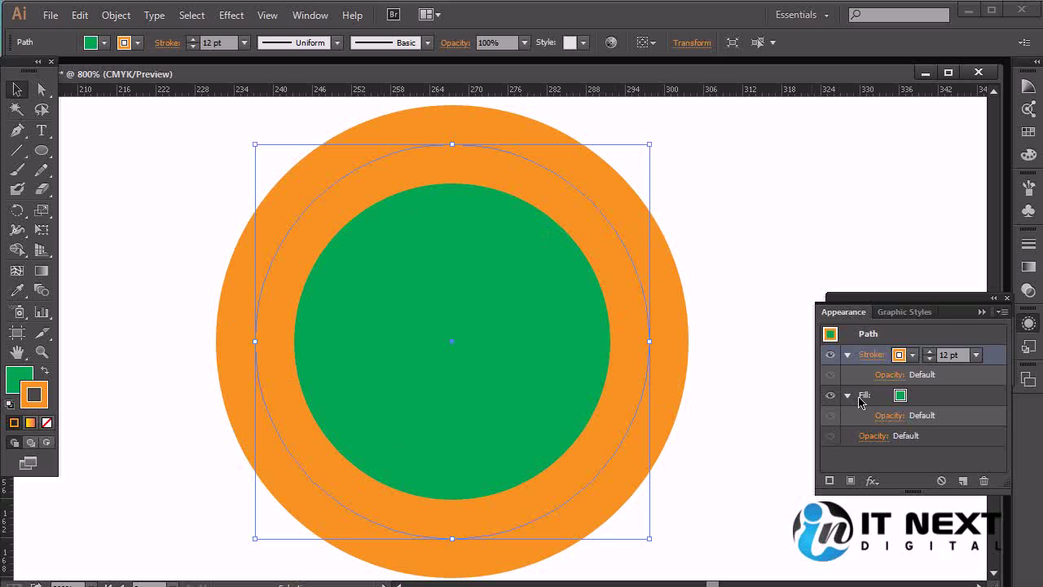
{"action": "left_click", "coordinate": [975, 354]}
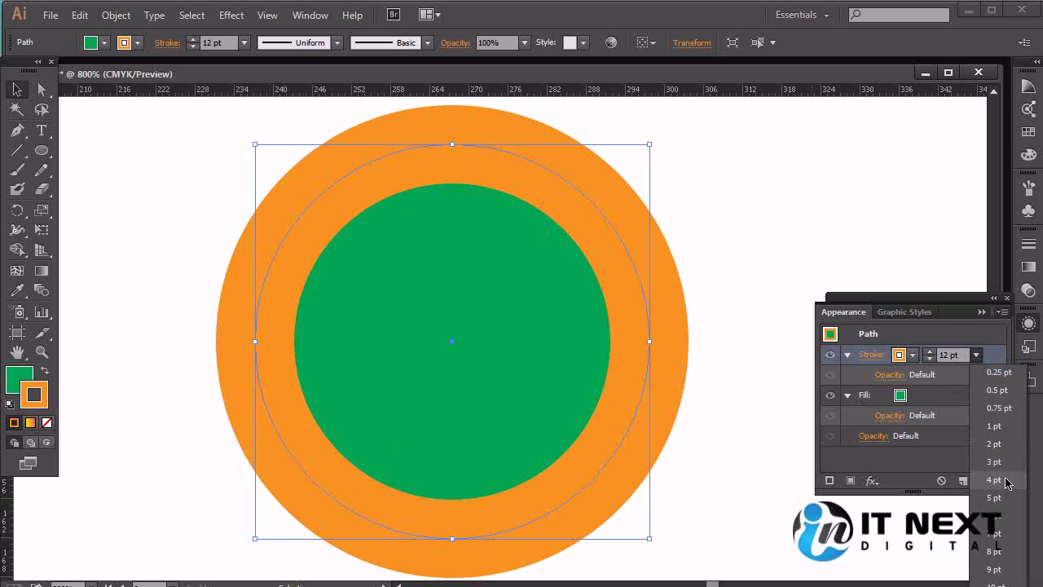
{"action": "left_click", "coordinate": [994, 426]}
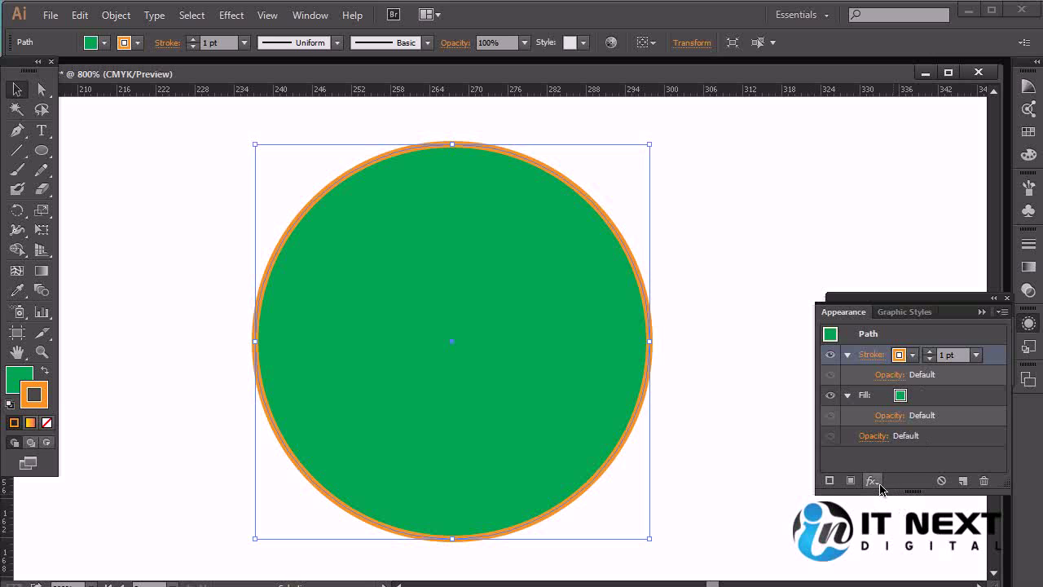
Step: Examine the Illustrator and Photoshop effect categories, including Pathfinder, and compare them with the effects offered through the Appearance attributes
{"action": "left_click", "coordinate": [231, 14]}
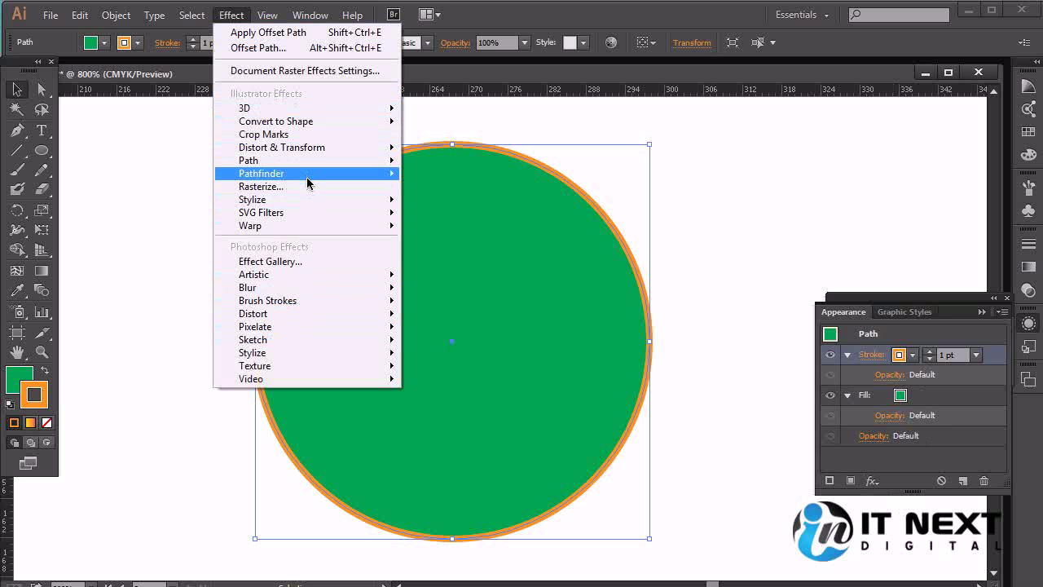
{"action": "mouse_move", "coordinate": [307, 181]}
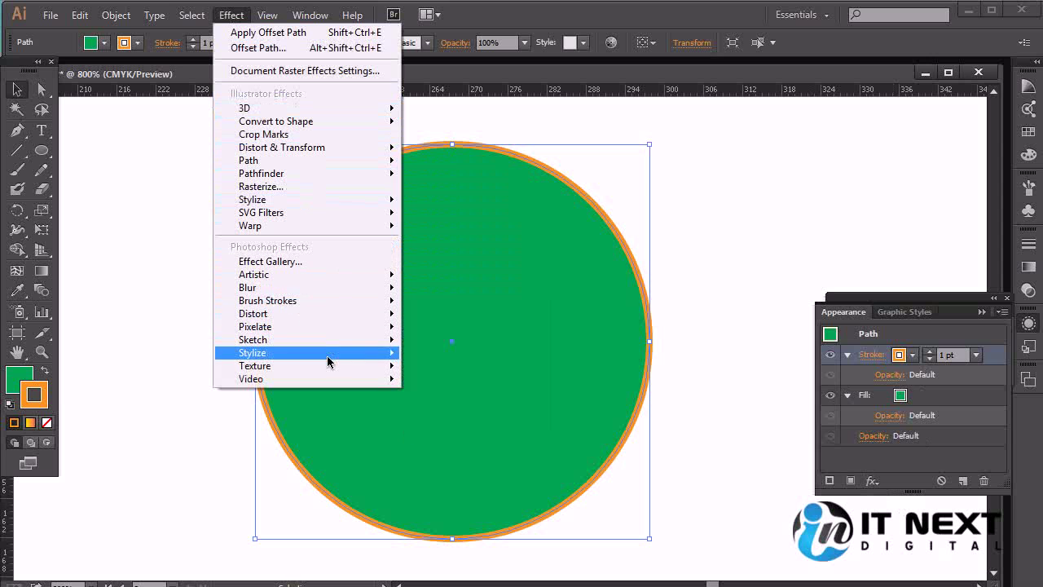
{"action": "mouse_move", "coordinate": [326, 287]}
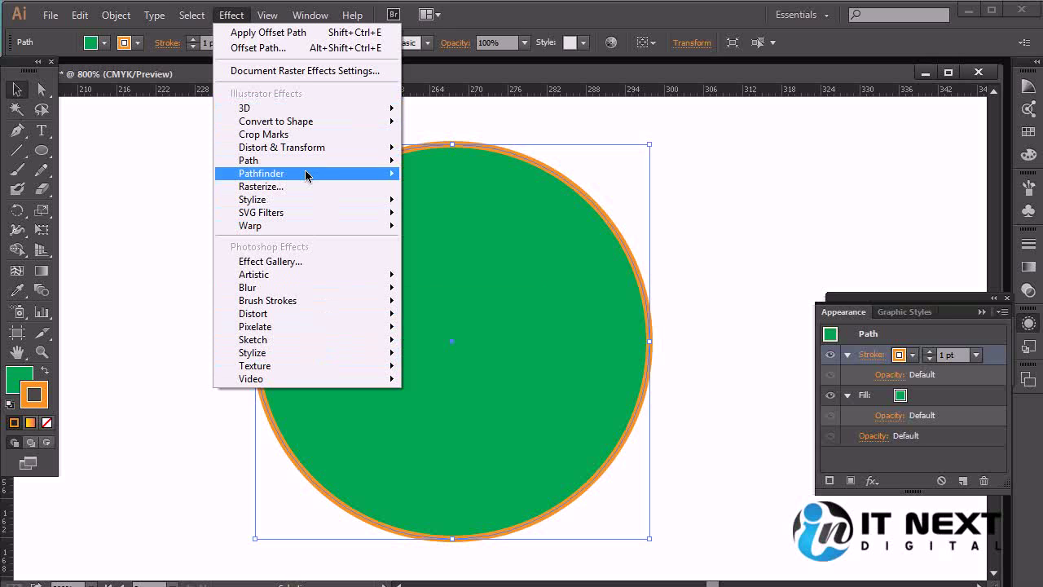
{"action": "mouse_move", "coordinate": [308, 175]}
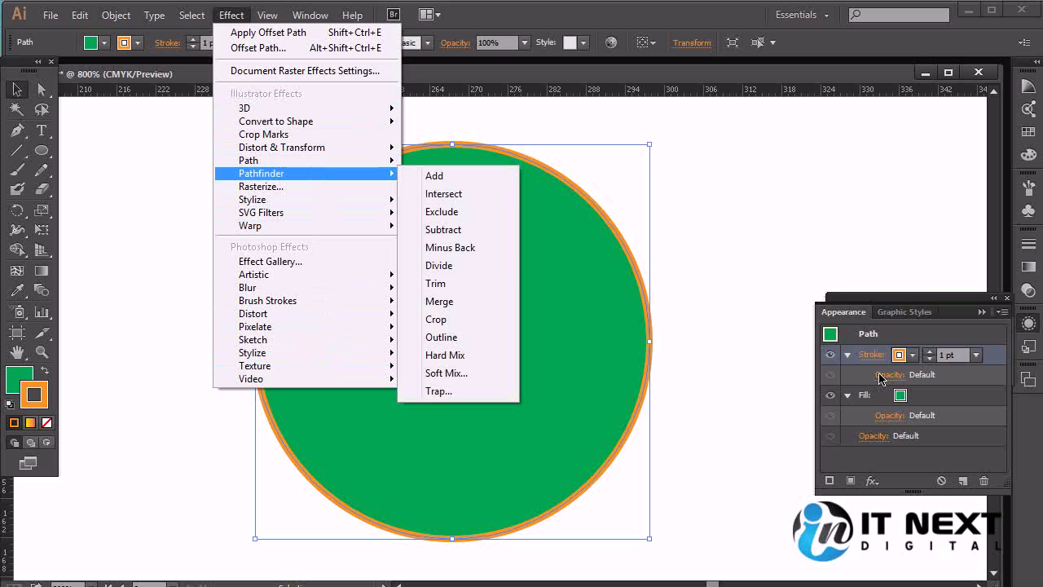
{"action": "left_click", "coordinate": [870, 481]}
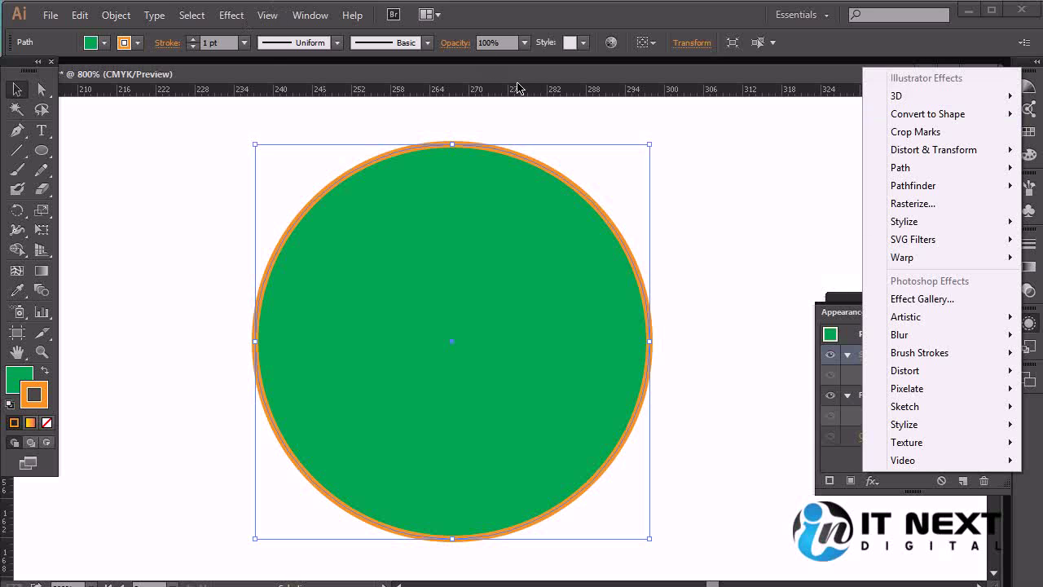
Step: Try a previewed Gaussian Blur with a radius of about 74.9 pixels on the circle's stroke, then cancel it
{"action": "left_click", "coordinate": [872, 486]}
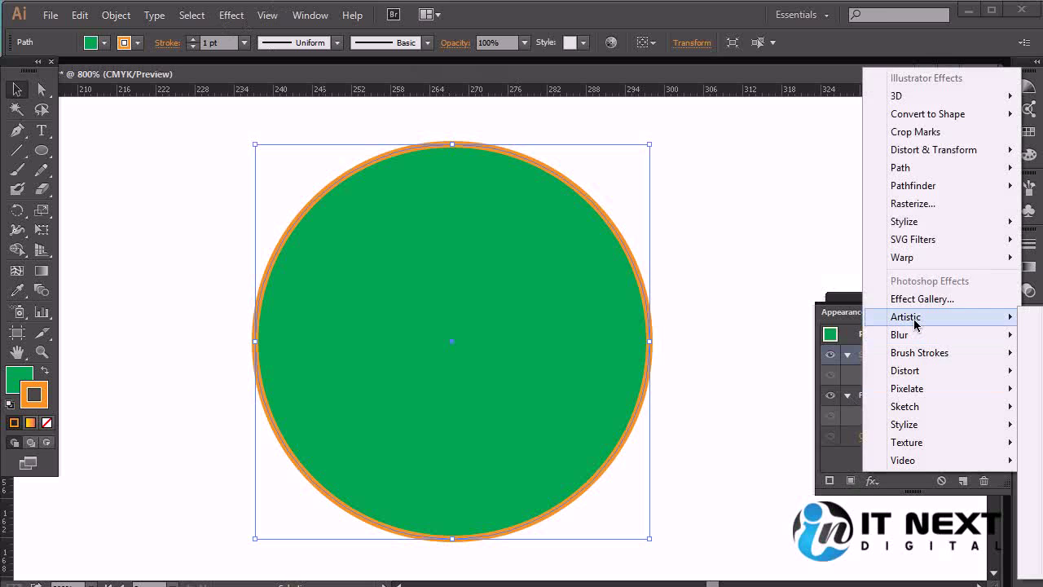
{"action": "left_click", "coordinate": [1028, 335]}
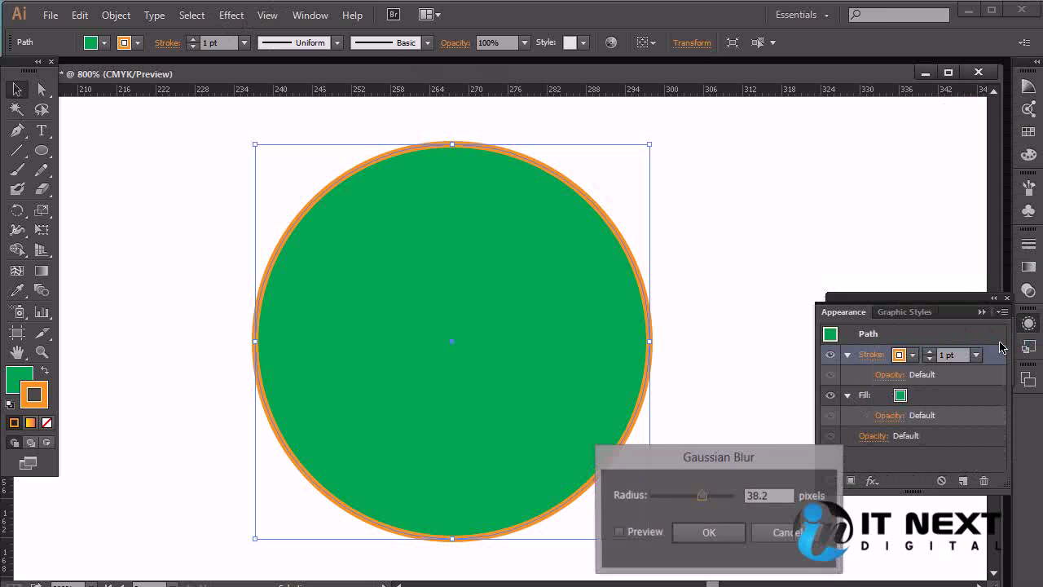
{"action": "left_click", "coordinate": [618, 531]}
{"action": "left_click_drag", "start_coordinate": [703, 496], "coordinate": [715, 505]}
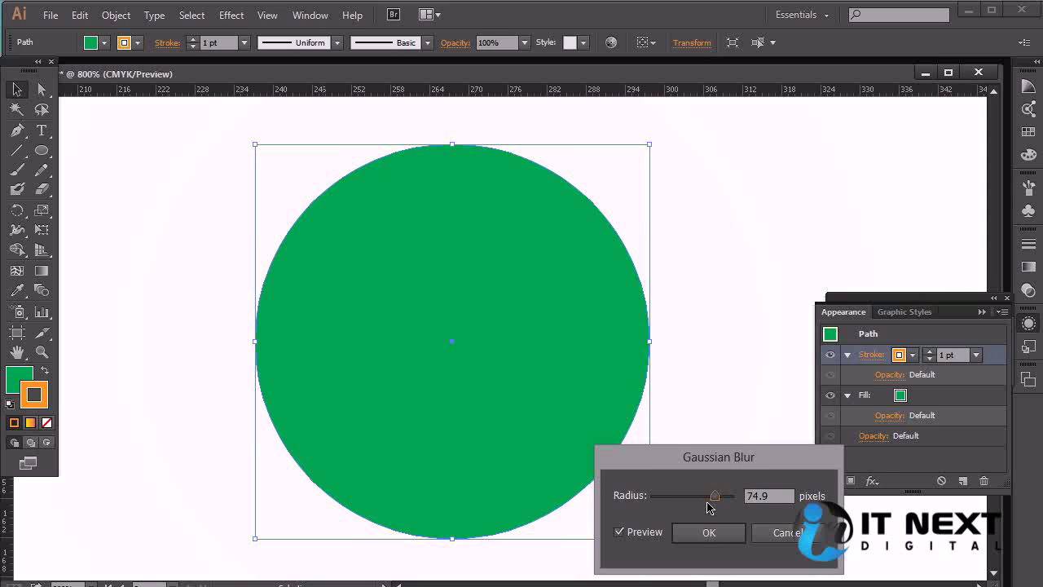
{"action": "left_click", "coordinate": [788, 532]}
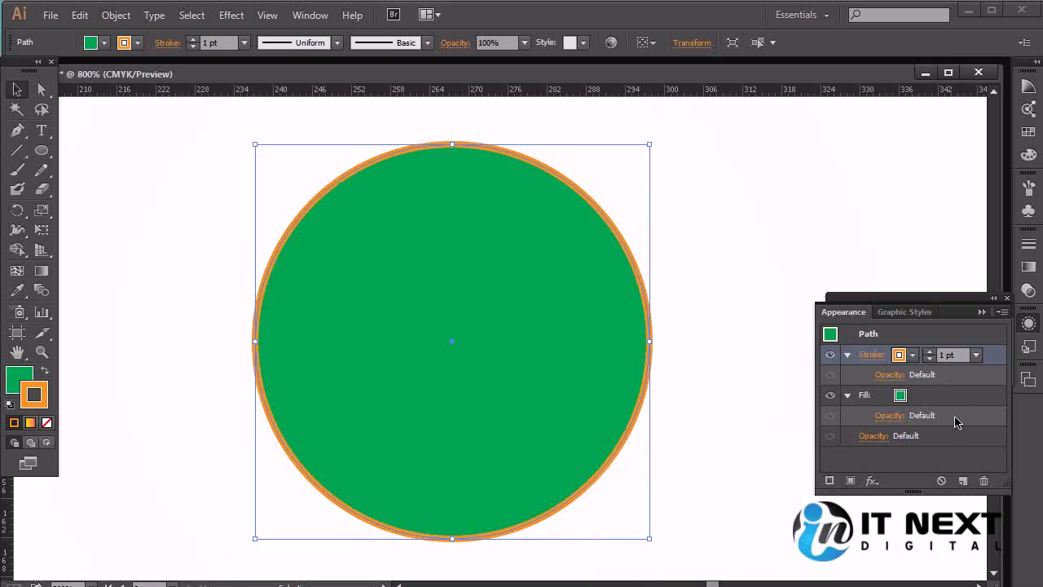
Step: Apply a Gaussian Blur with a radius of about 20.6 pixels to the circle's fill only
{"action": "left_click", "coordinate": [955, 403]}
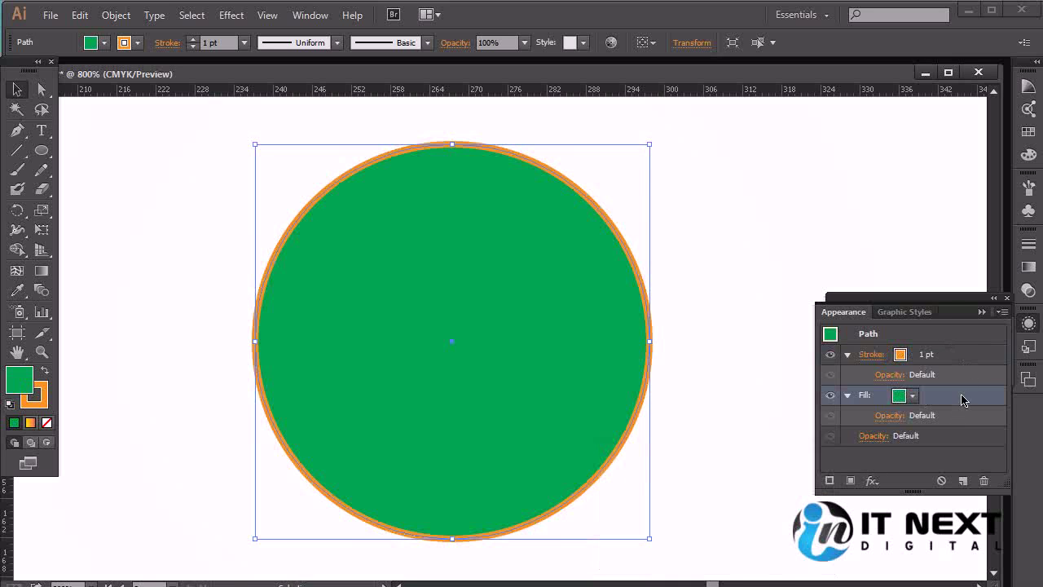
{"action": "left_click", "coordinate": [872, 481]}
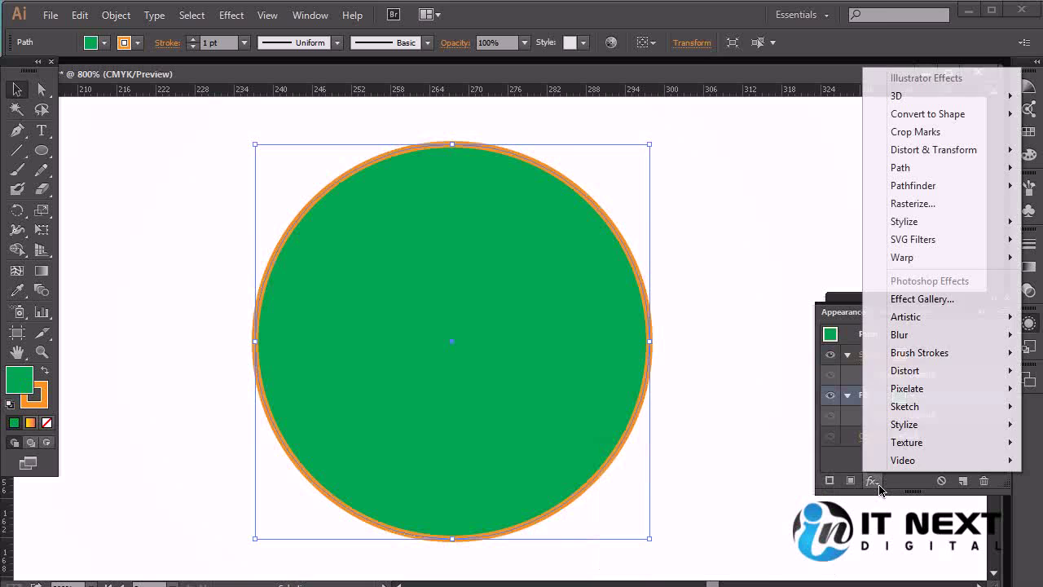
{"action": "mouse_move", "coordinate": [920, 339]}
{"action": "left_click", "coordinate": [1030, 334]}
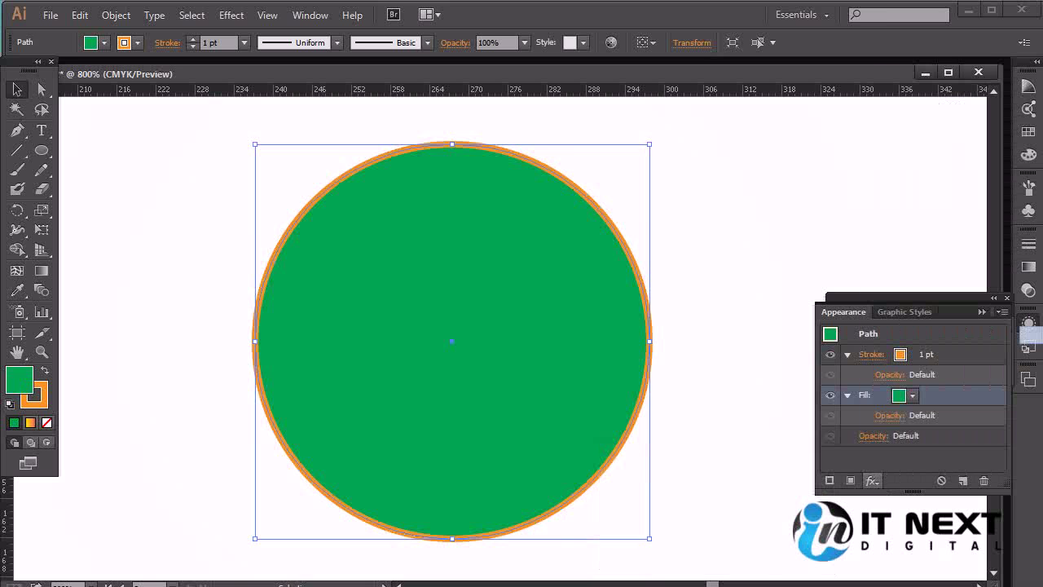
{"action": "left_click", "coordinate": [643, 532]}
{"action": "mouse_move", "coordinate": [701, 498]}
{"action": "left_mouse_down"}
{"action": "mouse_move", "coordinate": [686, 505]}
{"action": "mouse_move", "coordinate": [698, 499]}
{"action": "left_mouse_up"}
{"action": "left_click", "coordinate": [709, 532]}
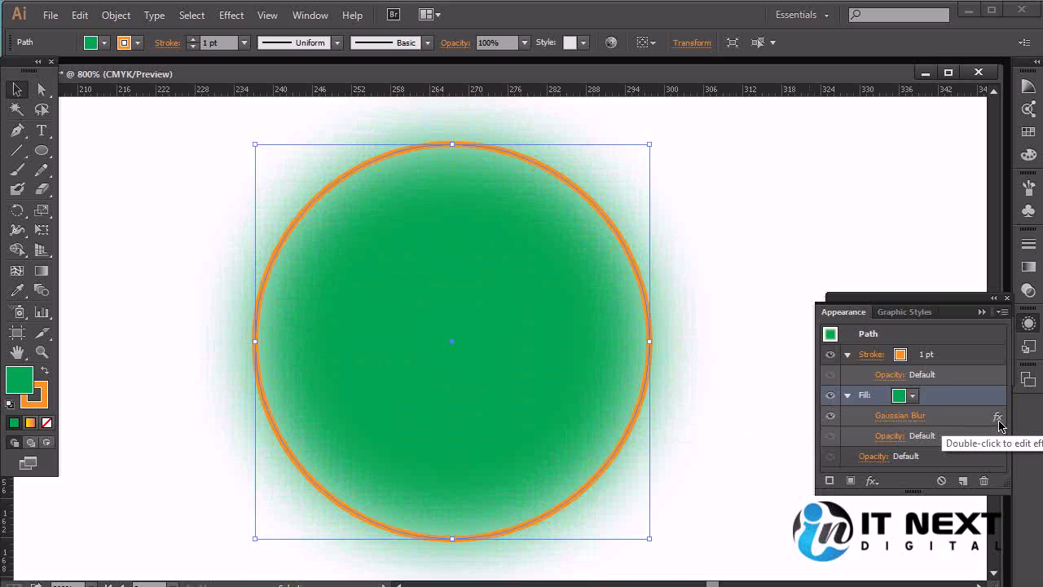
Step: Switch the visibility of the fill's Gaussian Blur off and on to compare the circle with and without it
{"action": "left_click", "coordinate": [830, 416]}
{"action": "left_click", "coordinate": [830, 418]}
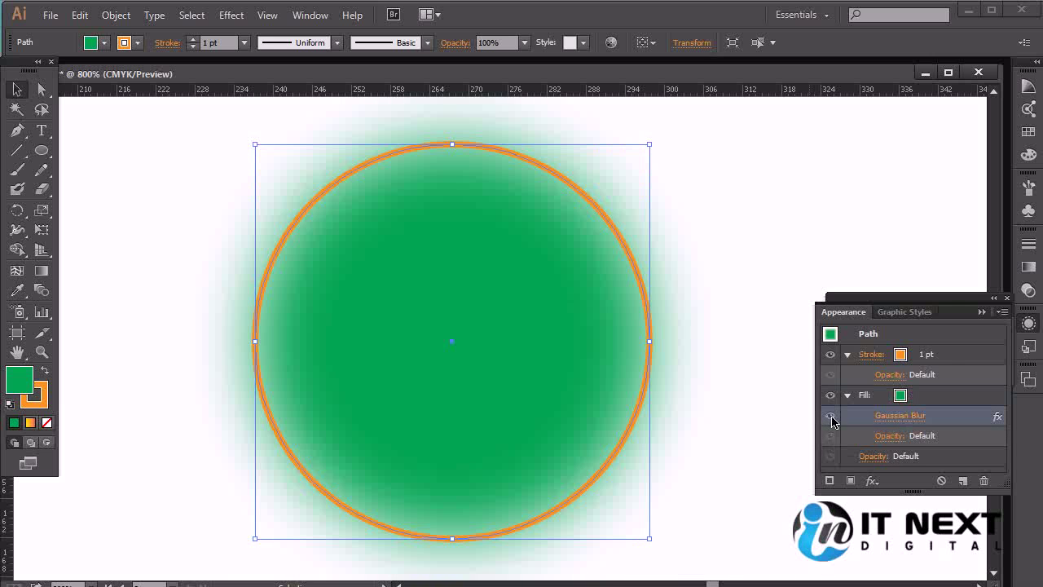
{"action": "left_click", "coordinate": [830, 417]}
{"action": "left_click", "coordinate": [830, 417]}
Step: Preview other radii down to about 5.4 pixels for the fill's Gaussian Blur, discard the change and delete the effect
{"action": "mouse_move", "coordinate": [937, 420]}
{"action": "left_mouse_down"}
{"action": "mouse_move", "coordinate": [985, 481]}
{"action": "mouse_move", "coordinate": [943, 417]}
{"action": "left_mouse_up"}
{"action": "left_click", "coordinate": [898, 418]}
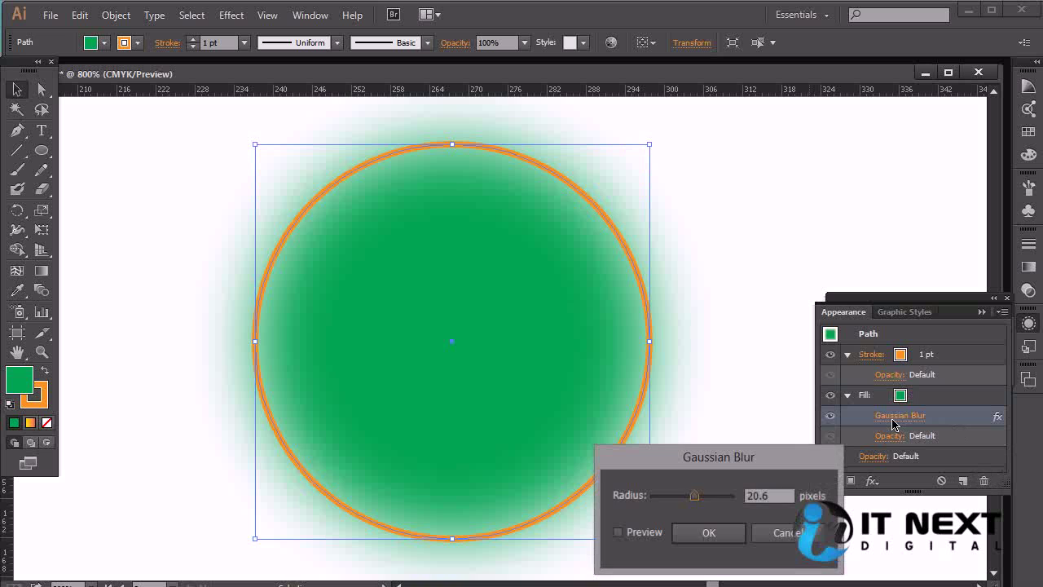
{"action": "left_click_drag", "start_coordinate": [684, 497], "coordinate": [673, 497]}
{"action": "left_click", "coordinate": [643, 533]}
{"action": "left_click", "coordinate": [685, 497]}
{"action": "left_click", "coordinate": [707, 498]}
{"action": "left_click", "coordinate": [675, 498]}
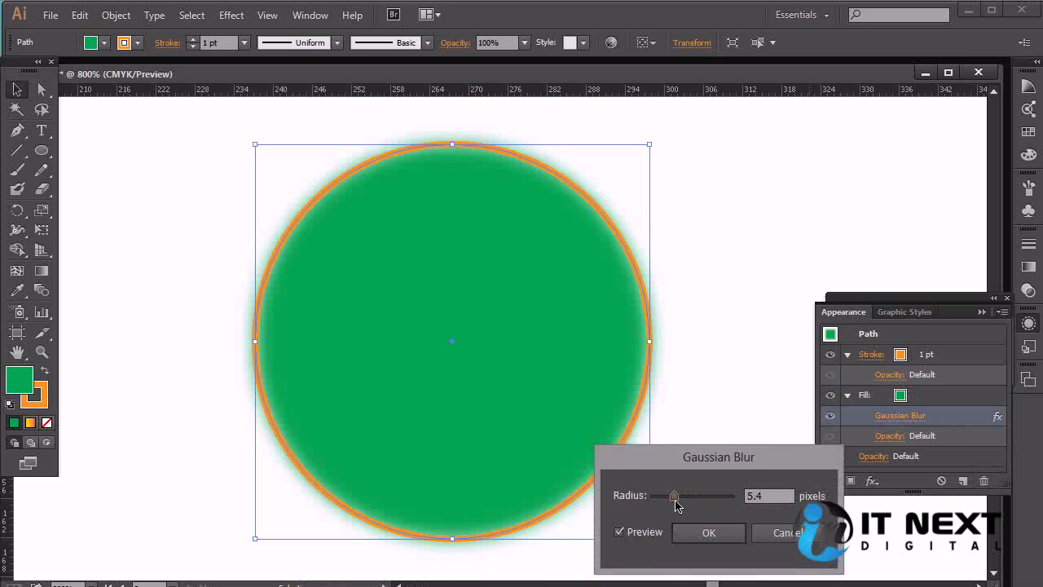
{"action": "left_click", "coordinate": [785, 532]}
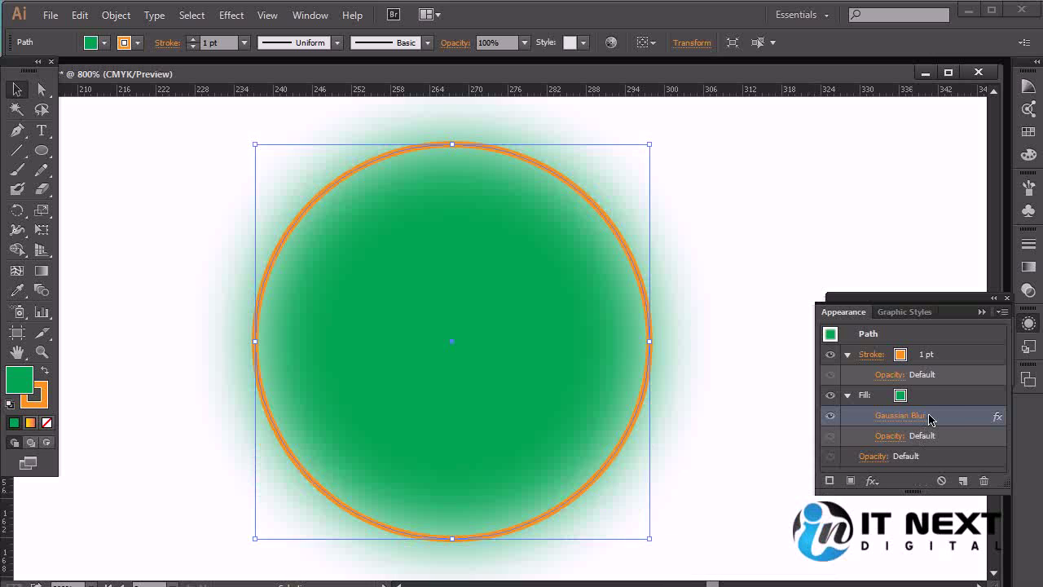
{"action": "left_click", "coordinate": [984, 481]}
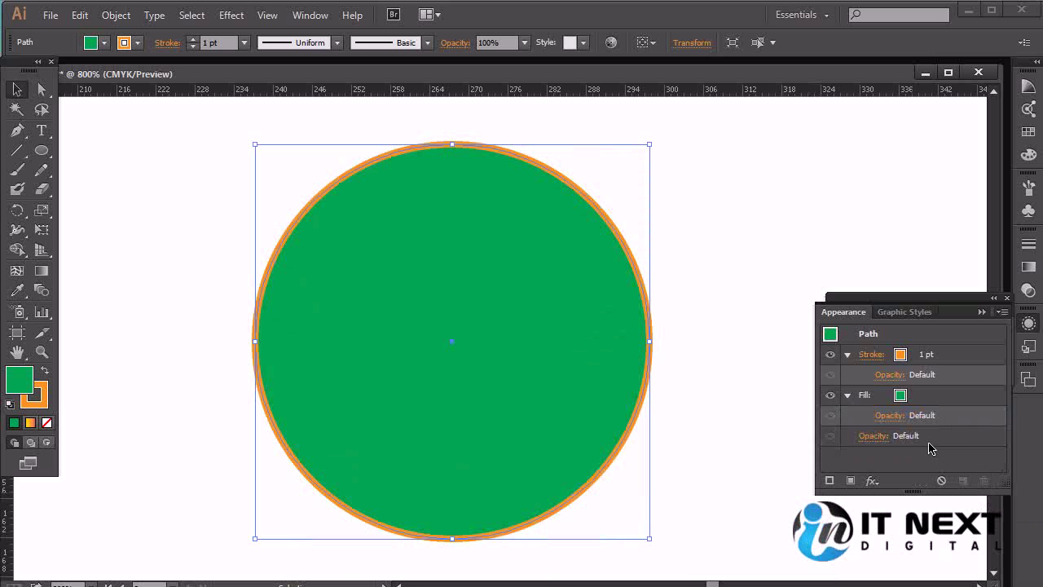
Step: Move the circle about 9 pt to the left on the artboard
{"action": "mouse_move", "coordinate": [572, 300]}
{"action": "left_mouse_down"}
{"action": "mouse_move", "coordinate": [397, 343]}
{"action": "mouse_move", "coordinate": [531, 301]}
{"action": "left_mouse_up"}
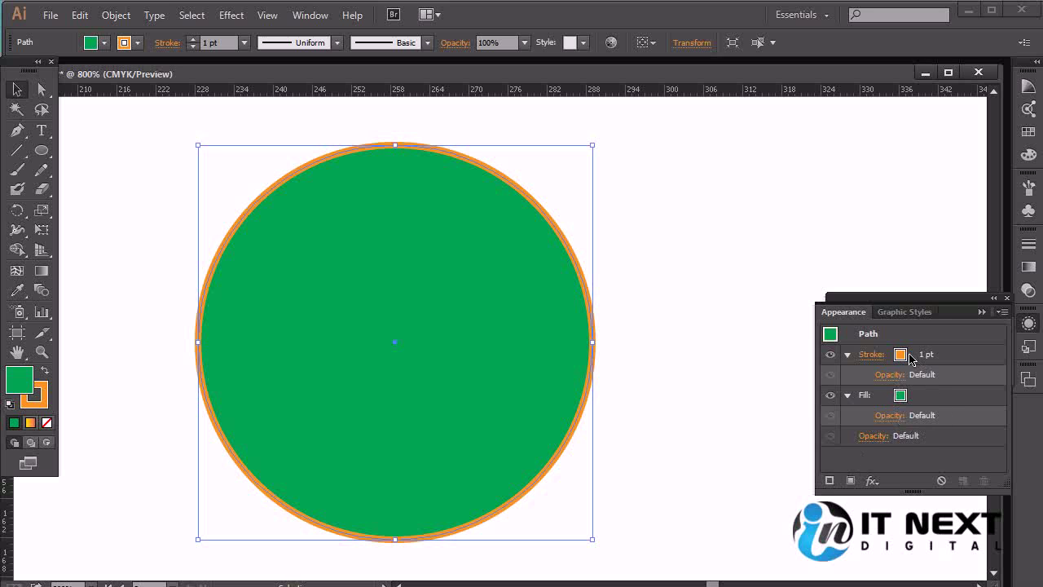
Step: Try duplicating the circle's stroke and undo it, then duplicate the fill and delete the copy
{"action": "left_click", "coordinate": [967, 362]}
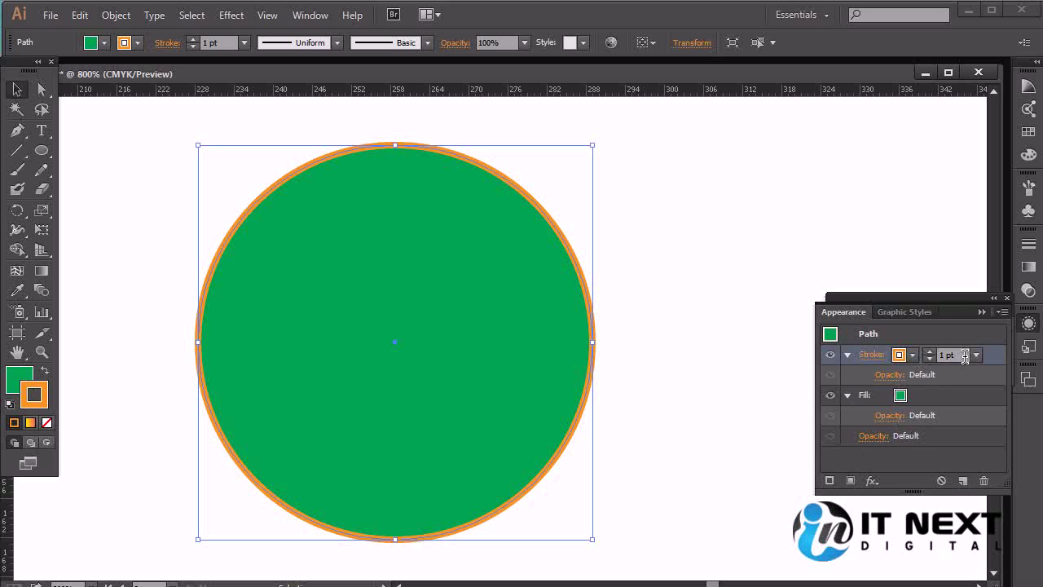
{"action": "left_click", "coordinate": [963, 482]}
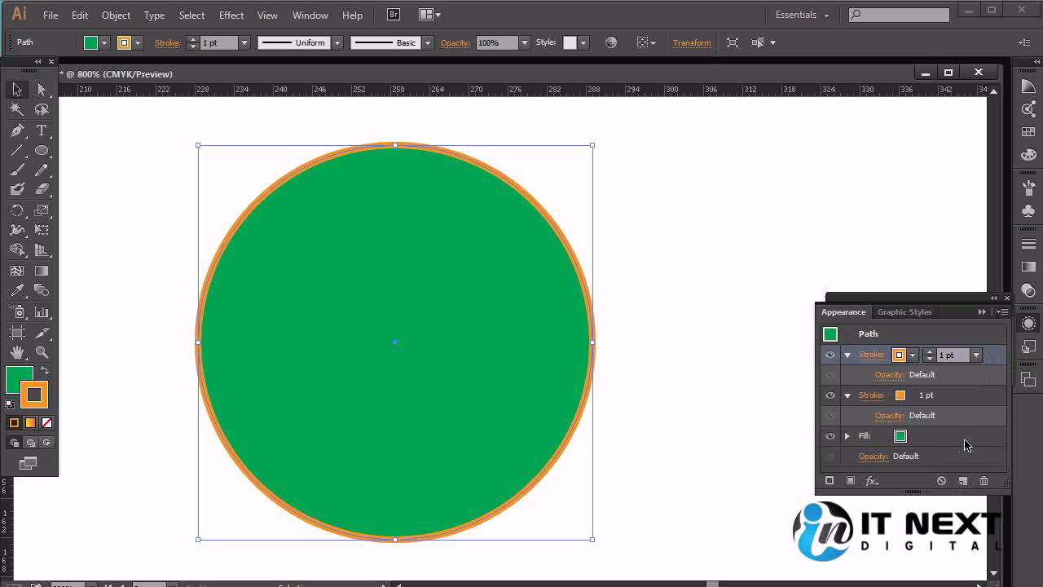
{"action": "key", "text": "ctrl+z"}
{"action": "left_click", "coordinate": [955, 401]}
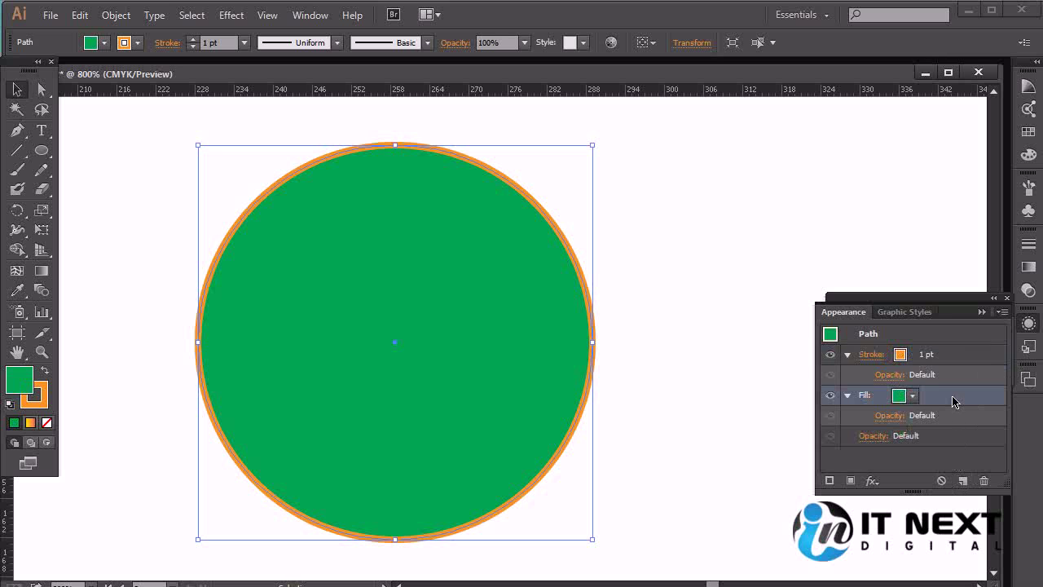
{"action": "left_click", "coordinate": [962, 481]}
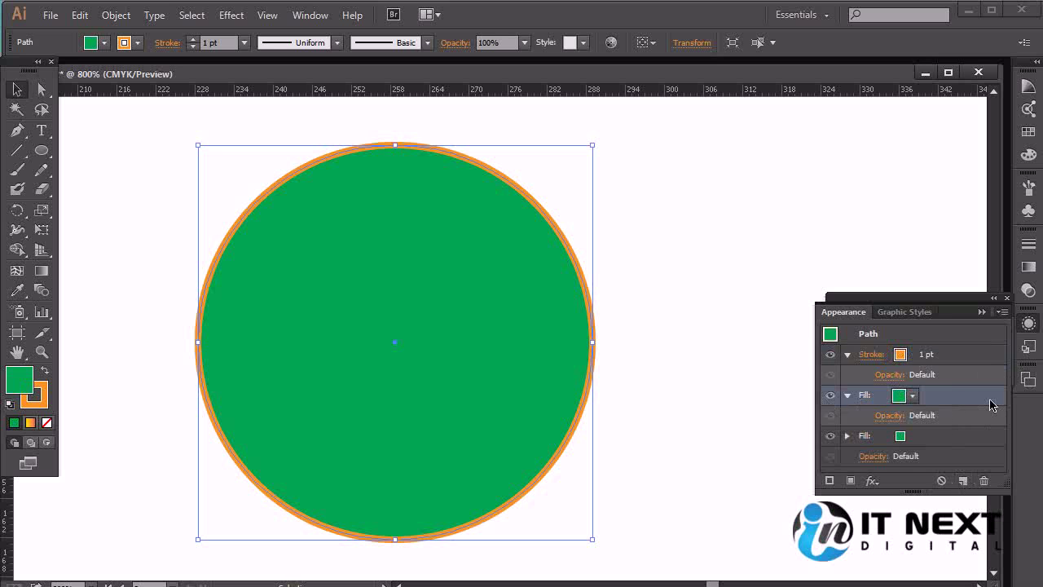
{"action": "left_click", "coordinate": [987, 481]}
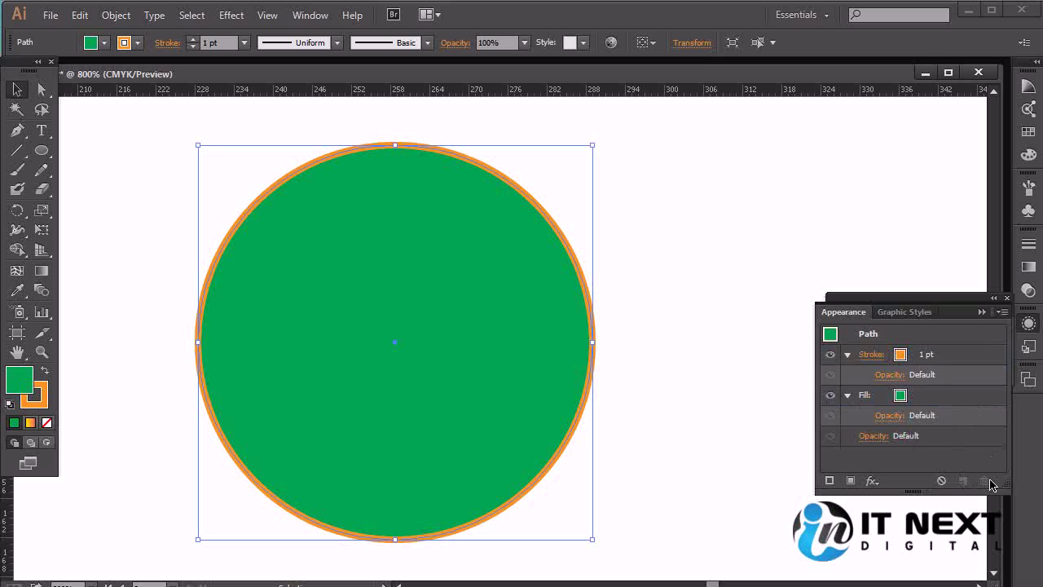
Step: Duplicate the circle's orange stroke twice to give the path three 1 pt strokes
{"action": "left_click", "coordinate": [961, 360]}
{"action": "left_click", "coordinate": [963, 480]}
{"action": "left_click", "coordinate": [962, 481]}
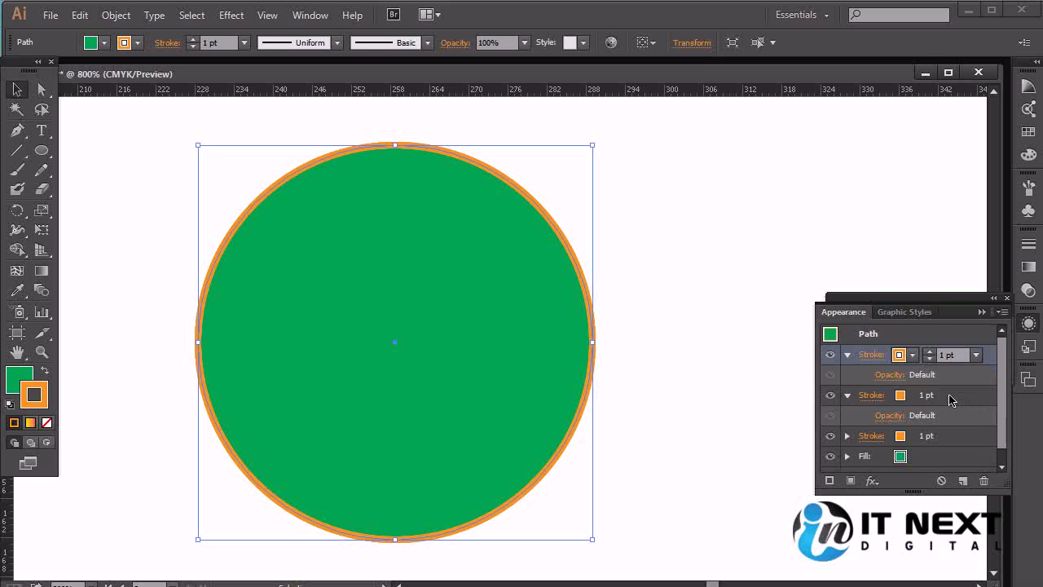
Step: Set the circle's stroke weights to 5 pt for the bottom stroke, 3 pt for the middle one and 1 pt for the top one
{"action": "left_click", "coordinate": [904, 440]}
{"action": "left_click", "coordinate": [976, 436]}
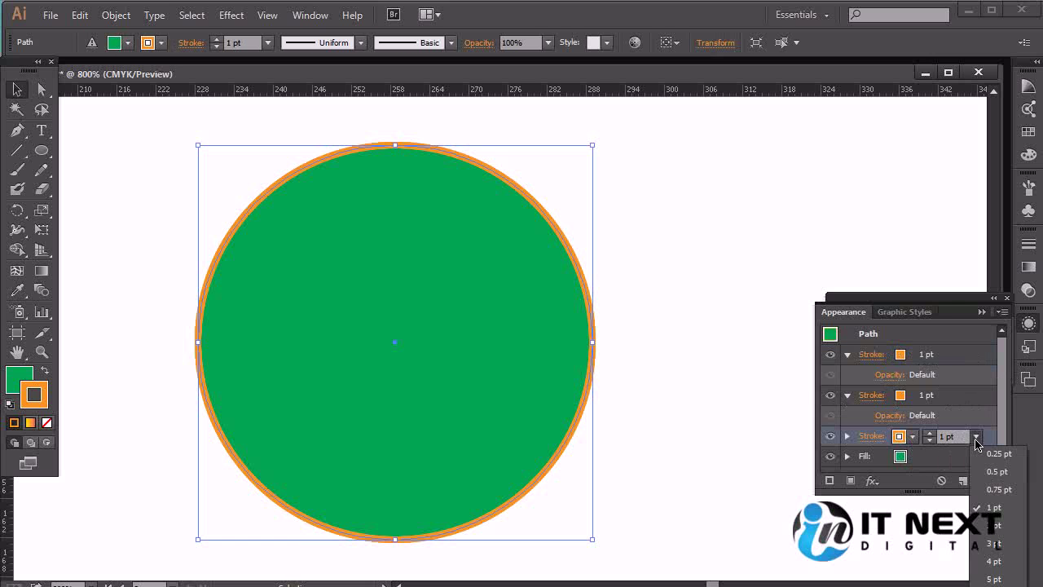
{"action": "left_click", "coordinate": [994, 577]}
{"action": "left_click", "coordinate": [943, 401]}
{"action": "left_click", "coordinate": [975, 395]}
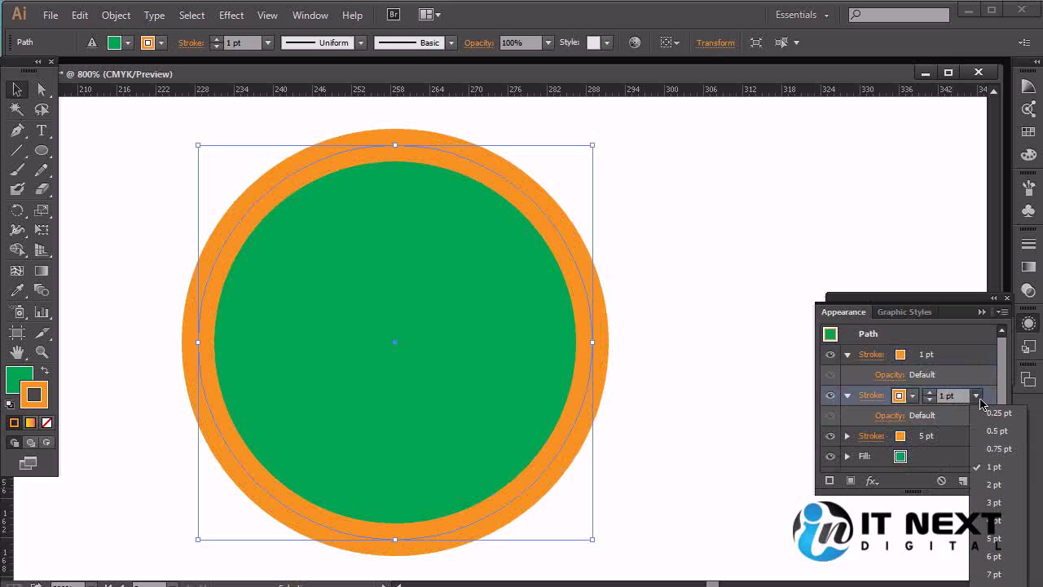
{"action": "left_click", "coordinate": [1000, 504]}
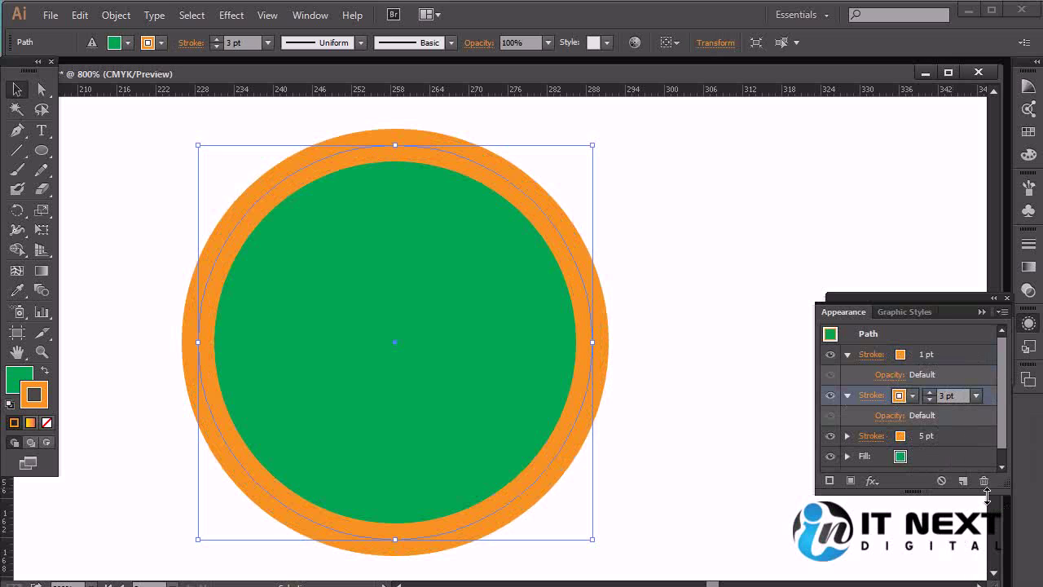
{"action": "left_click", "coordinate": [961, 360]}
{"action": "left_click", "coordinate": [976, 355]}
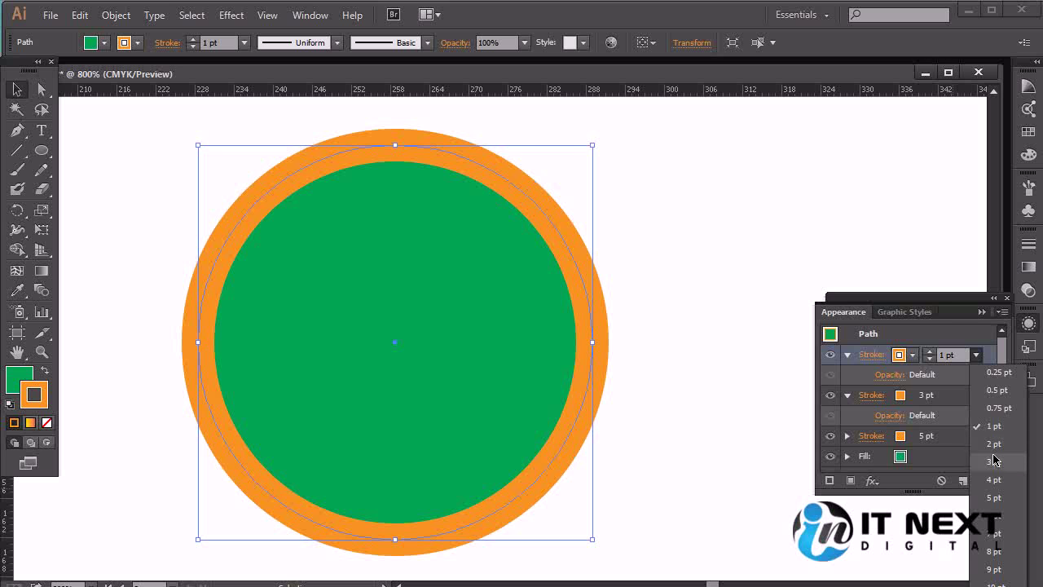
{"action": "left_click", "coordinate": [992, 425]}
Step: Change the color of the middle 3 pt stroke to yellow
{"action": "left_click", "coordinate": [904, 439]}
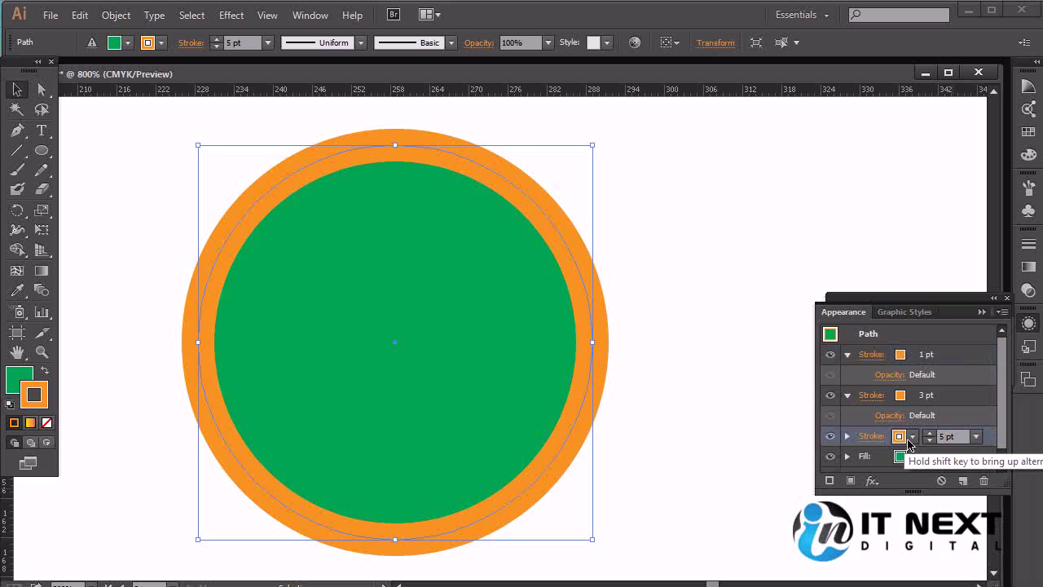
{"action": "left_click", "coordinate": [910, 399]}
{"action": "left_click", "coordinate": [911, 401]}
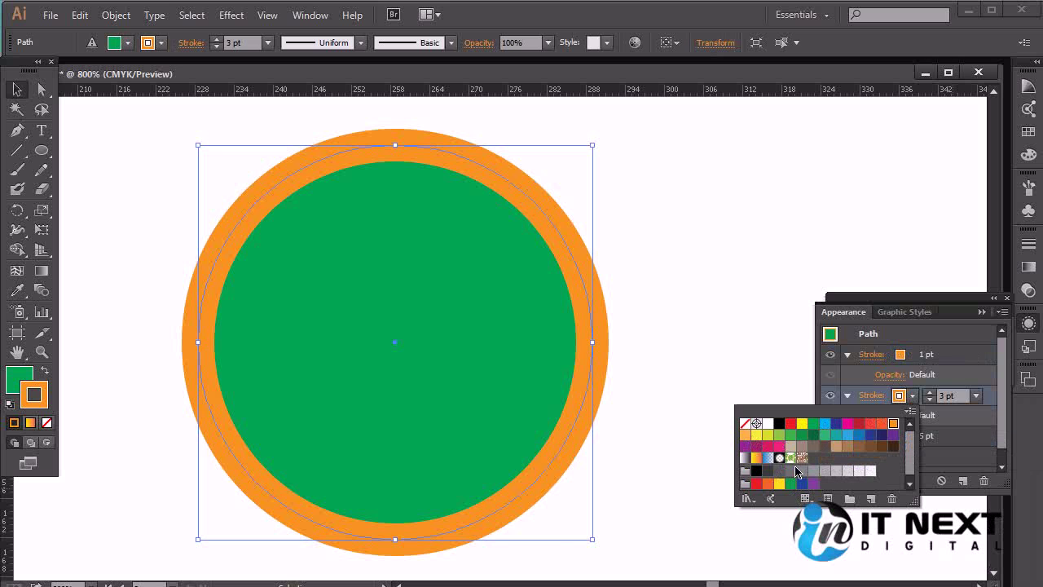
{"action": "left_click", "coordinate": [802, 424]}
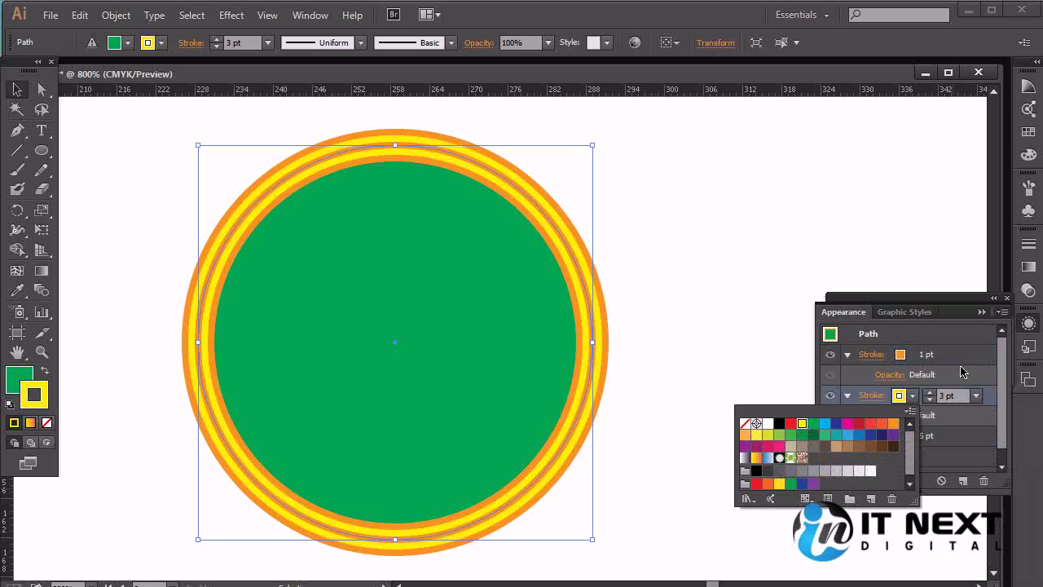
Step: Try white on the top 1 pt stroke, and settle on black for its color
{"action": "left_click", "coordinate": [921, 358]}
{"action": "left_click", "coordinate": [923, 360]}
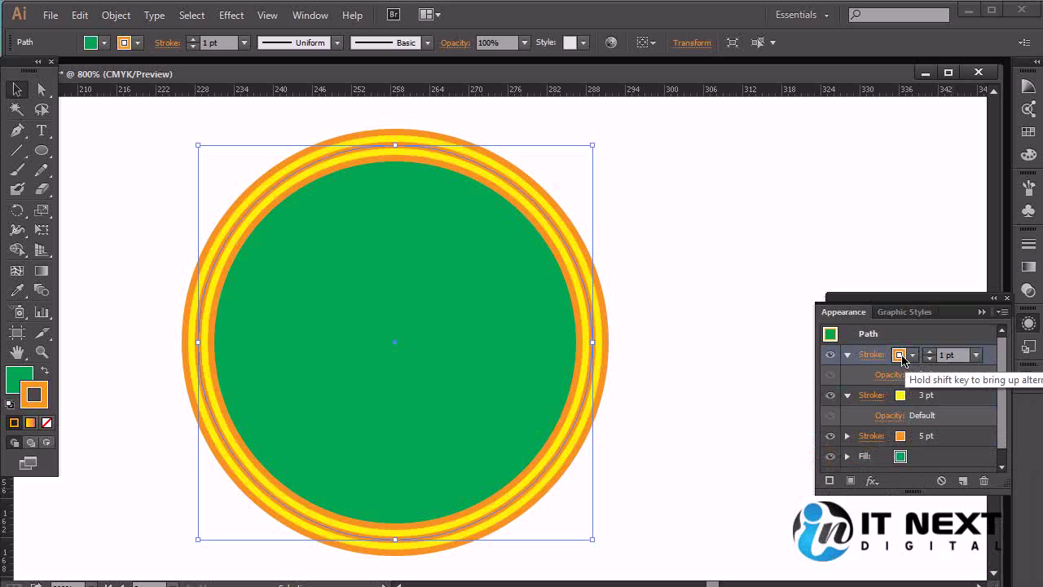
{"action": "left_click", "coordinate": [911, 355]}
{"action": "left_click", "coordinate": [752, 379]}
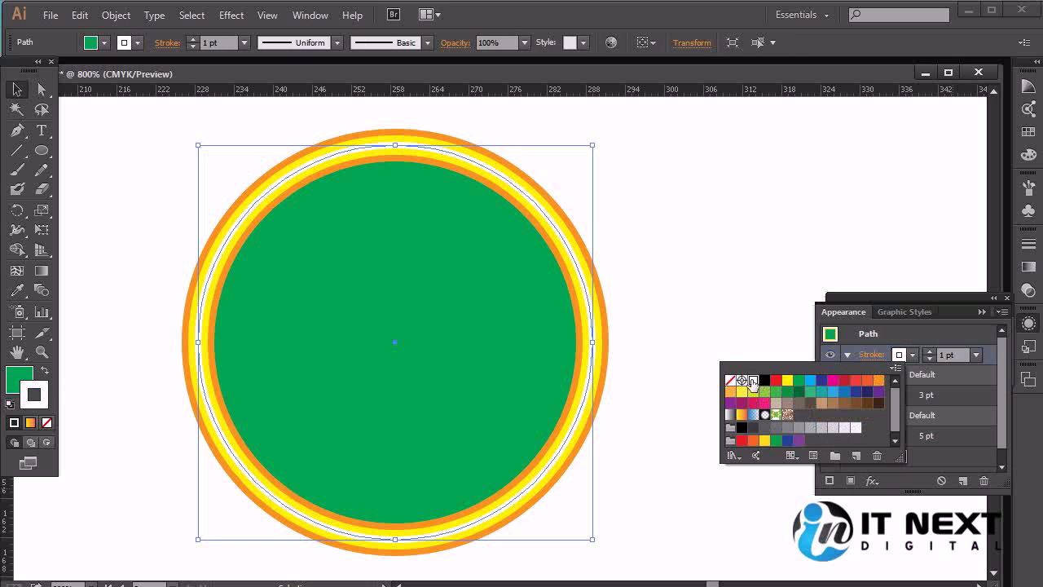
{"action": "left_click", "coordinate": [911, 355]}
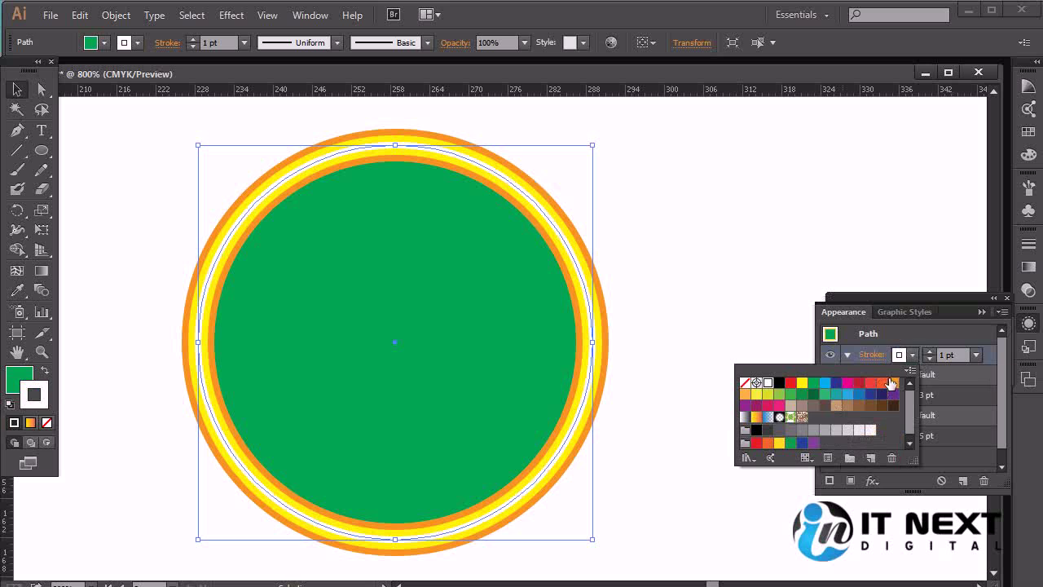
{"action": "left_click", "coordinate": [779, 382]}
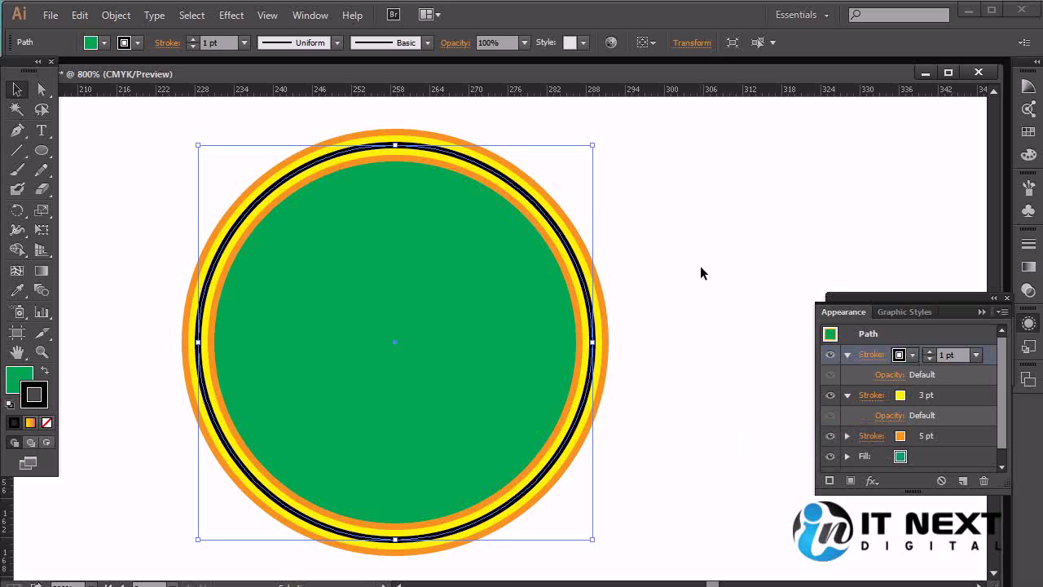
{"action": "key", "text": "ctrl+equal"}
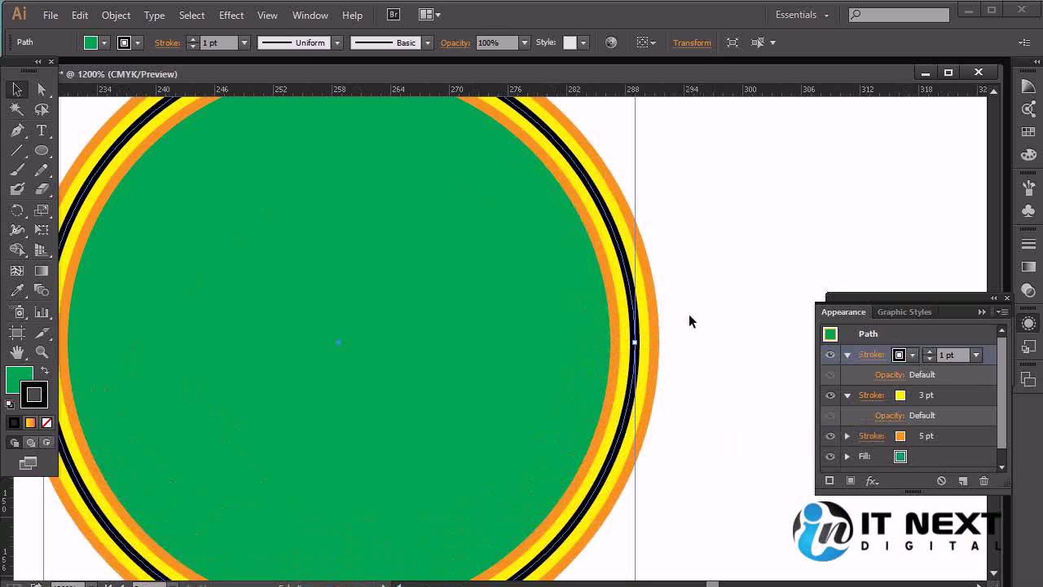
Step: Try setting the orange stroke's weight to 1 pt while the circle is deselected, and reselect the circle
{"action": "left_click", "coordinate": [739, 319]}
{"action": "left_click", "coordinate": [957, 435]}
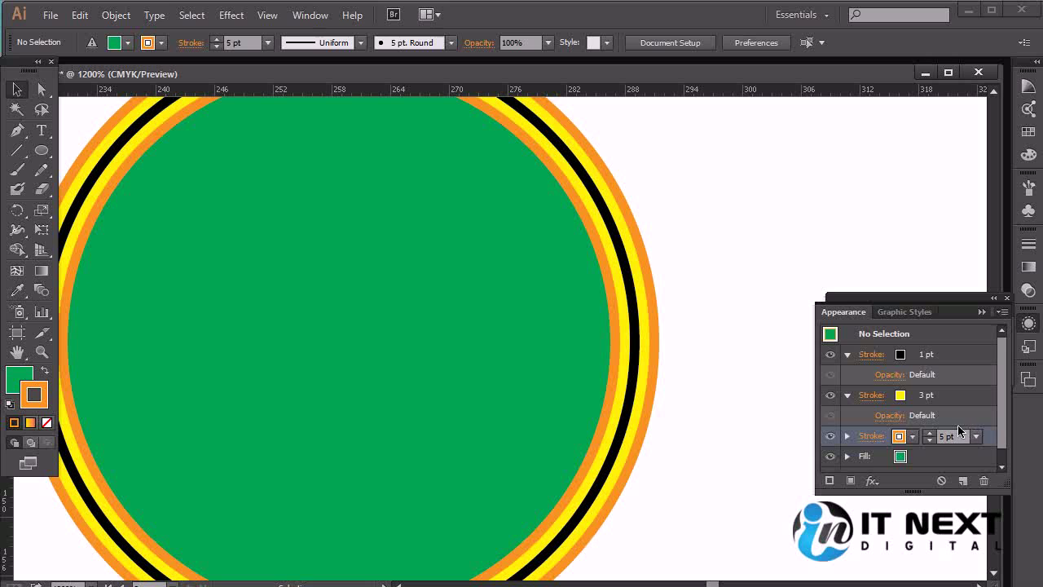
{"action": "left_click", "coordinate": [975, 435]}
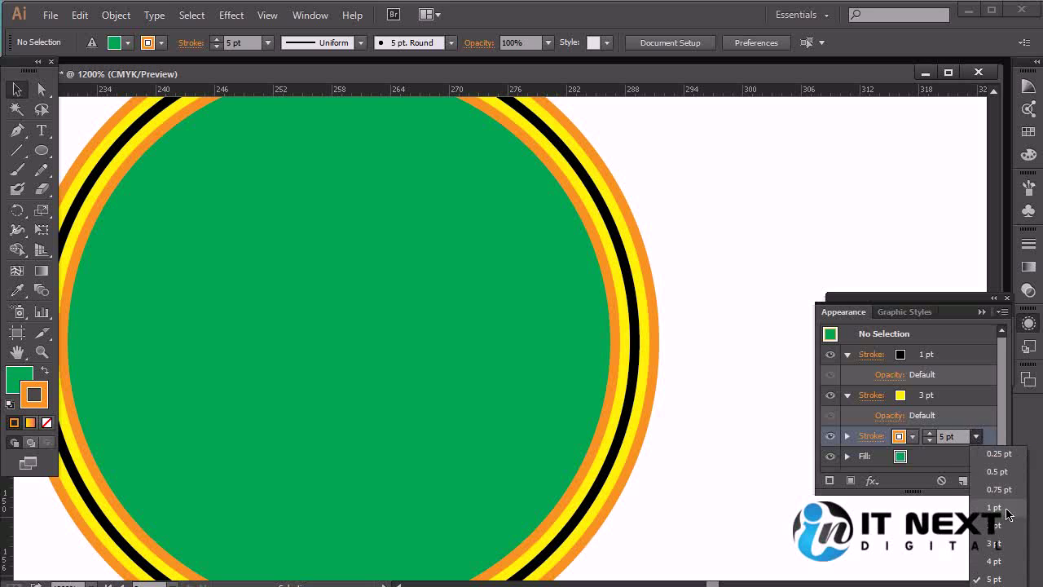
{"action": "left_click", "coordinate": [994, 512]}
{"action": "left_click", "coordinate": [977, 418]}
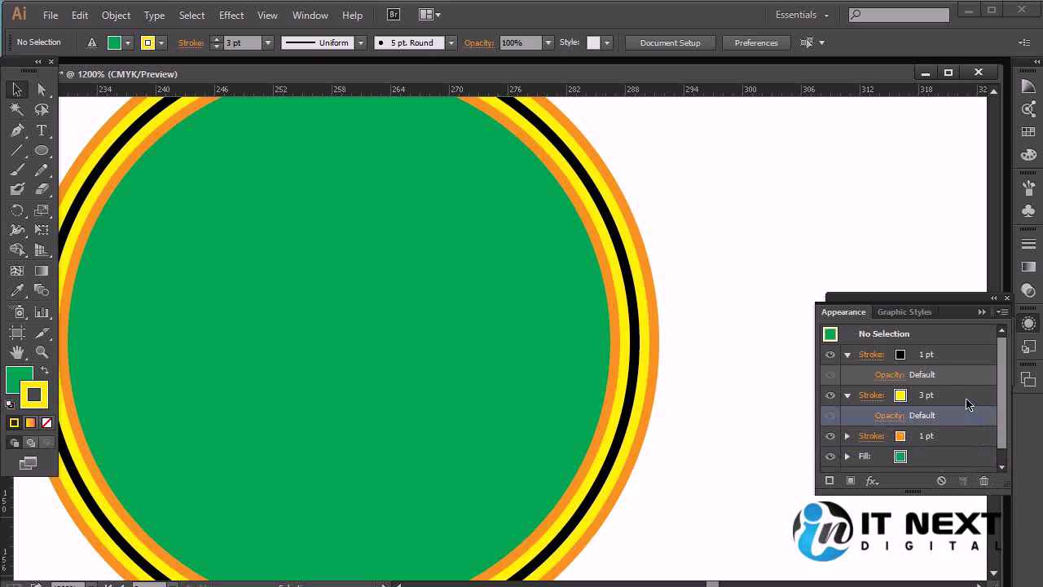
{"action": "left_click", "coordinate": [968, 404]}
{"action": "left_click", "coordinate": [530, 383]}
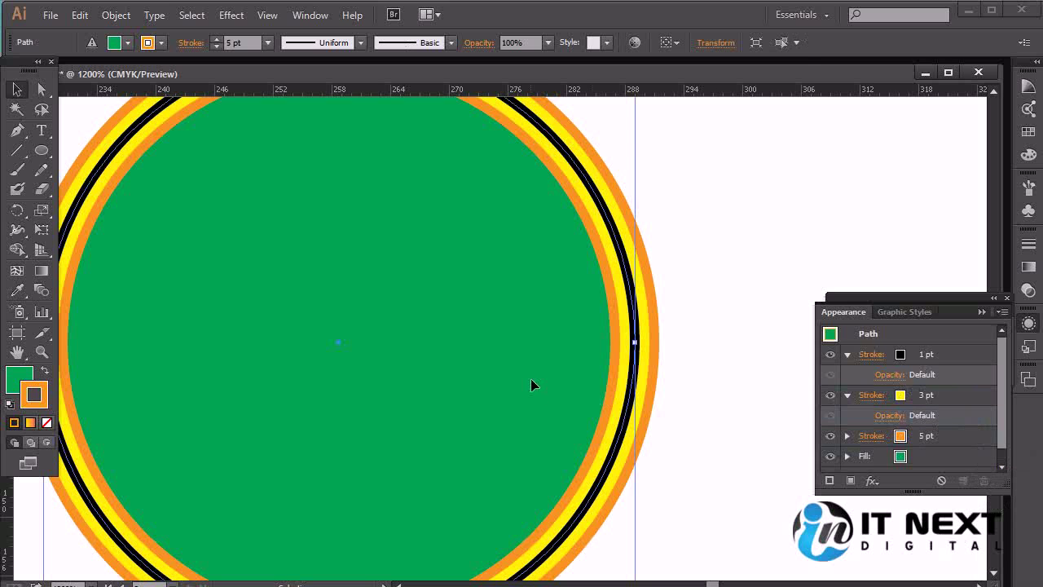
Step: Set the circle's orange stroke to 1 pt and move it above the black stroke in the stacking order
{"action": "left_click", "coordinate": [968, 437]}
{"action": "left_click", "coordinate": [975, 436]}
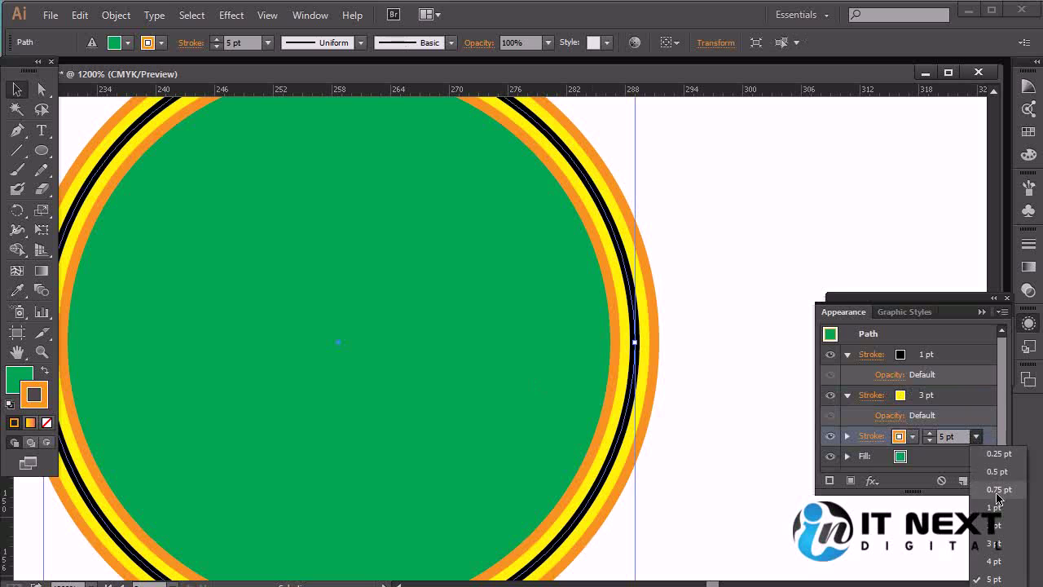
{"action": "left_click", "coordinate": [1001, 512]}
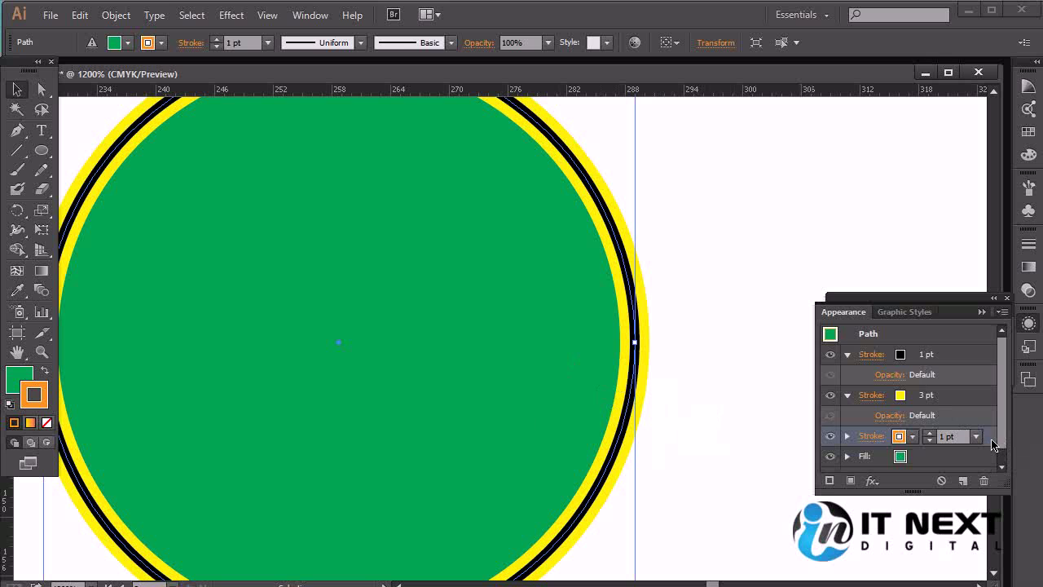
{"action": "left_click_drag", "start_coordinate": [994, 444], "coordinate": [969, 349]}
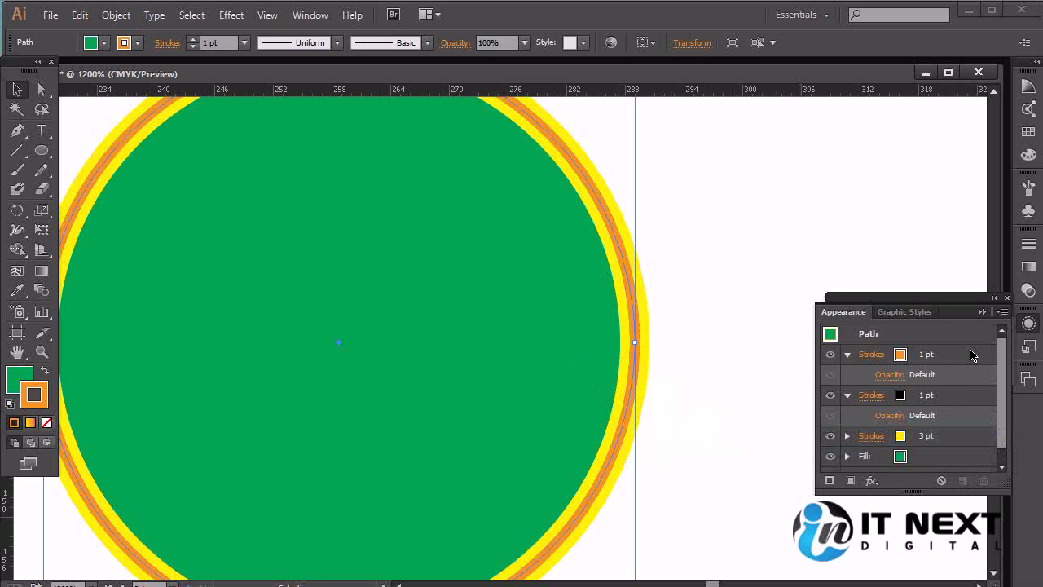
Step: Set the weight of the black stroke beneath the orange one to 2 pt
{"action": "left_click", "coordinate": [914, 399]}
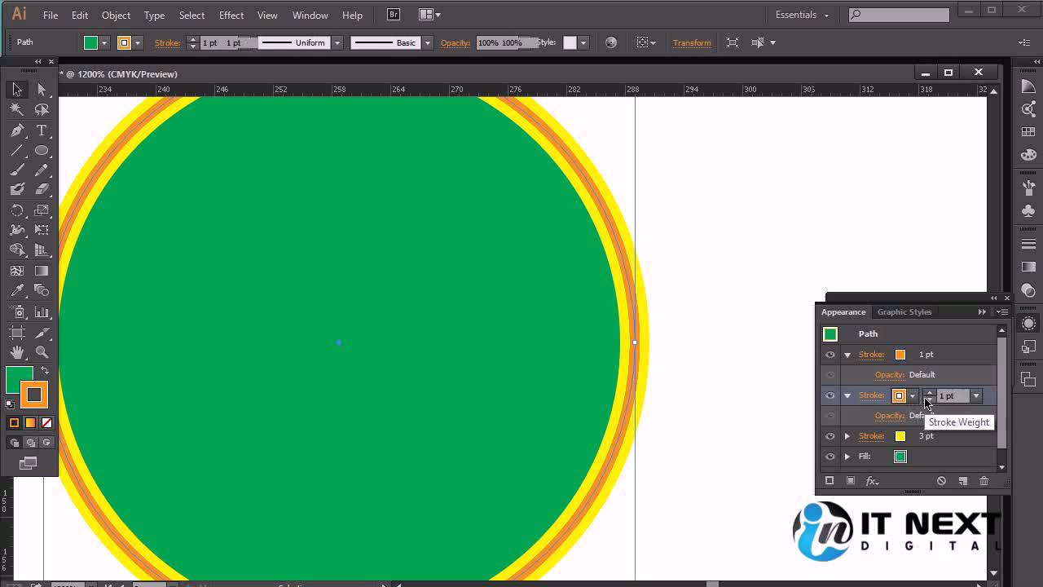
{"action": "left_click", "coordinate": [975, 396]}
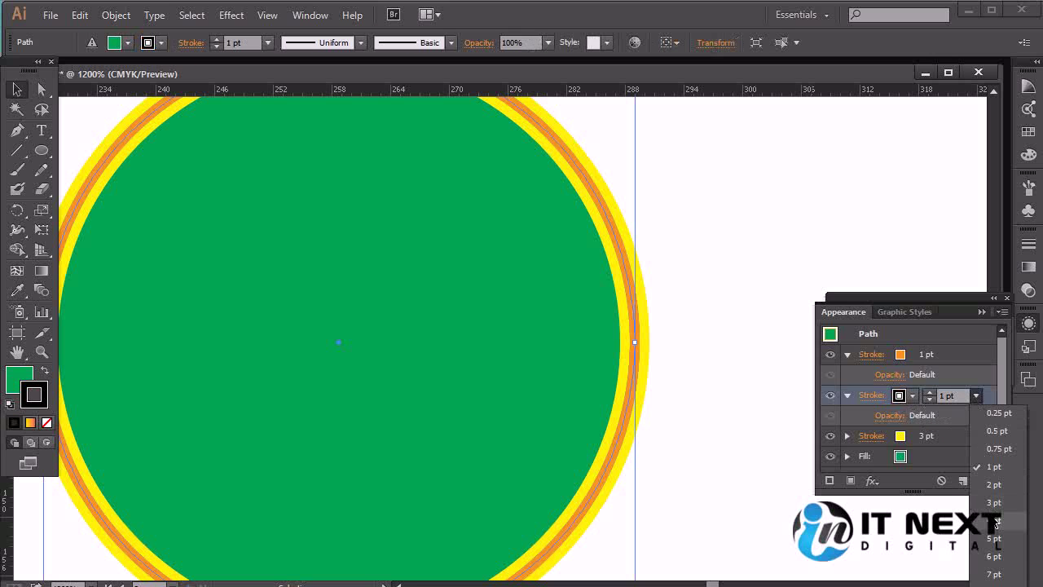
{"action": "left_click", "coordinate": [994, 486]}
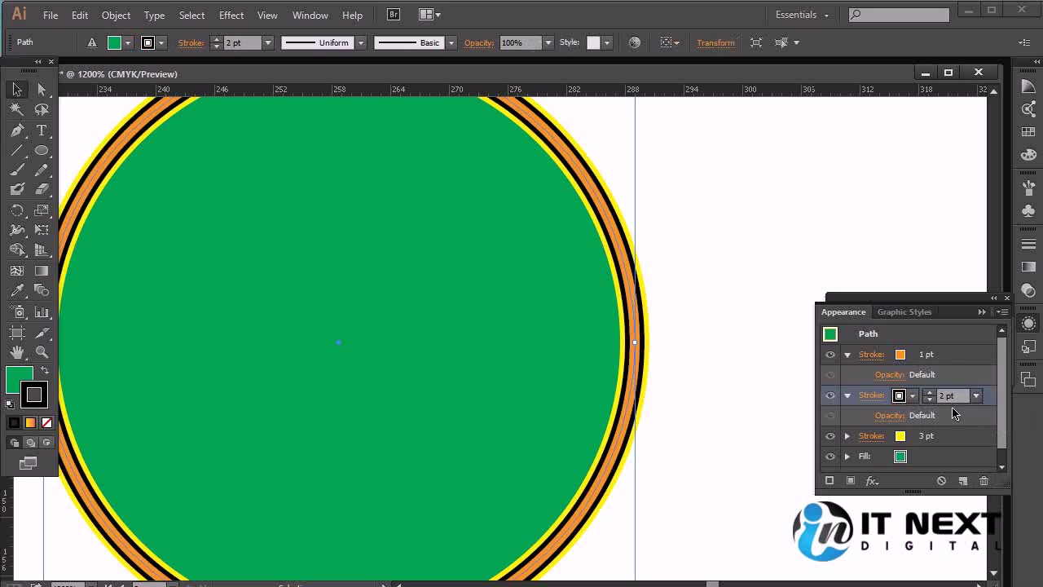
Step: Delete all three of the circle's strokes and add two new 1 pt black strokes
{"action": "left_click", "coordinate": [957, 436]}
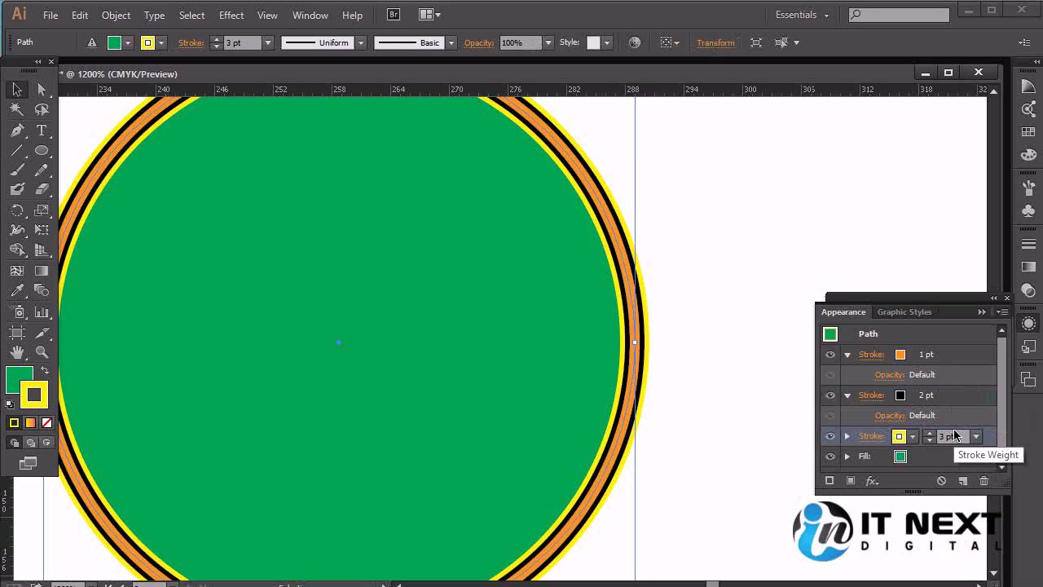
{"action": "left_click", "coordinate": [970, 361], "text": "shift"}
{"action": "left_click", "coordinate": [984, 481]}
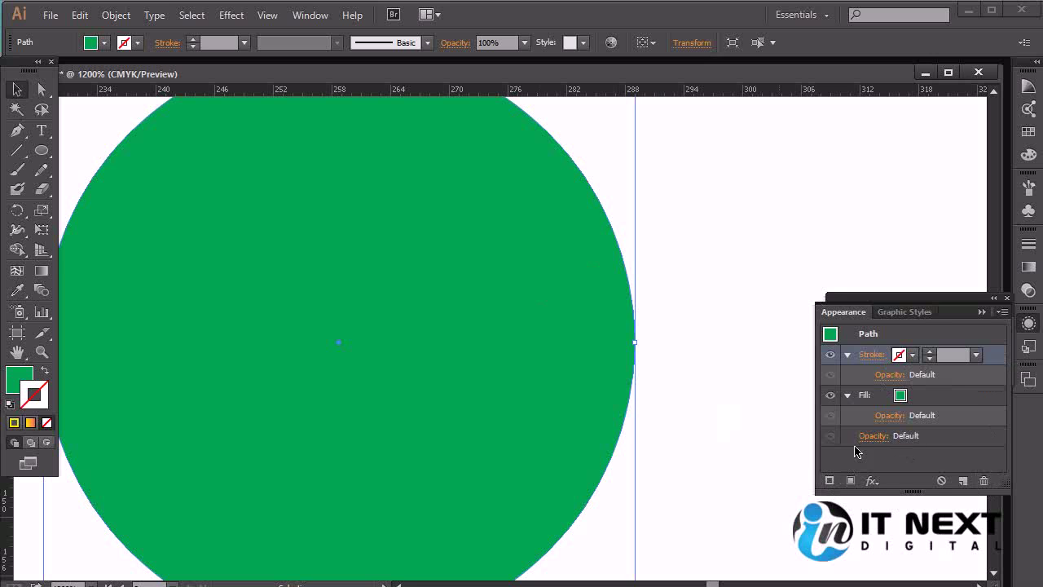
{"action": "left_click", "coordinate": [830, 482]}
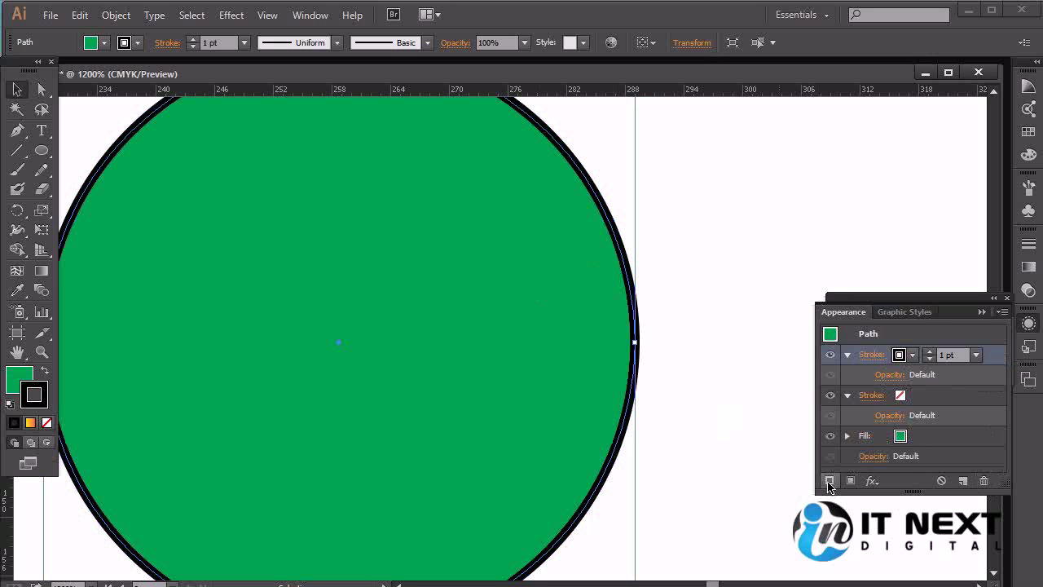
{"action": "left_click", "coordinate": [829, 482]}
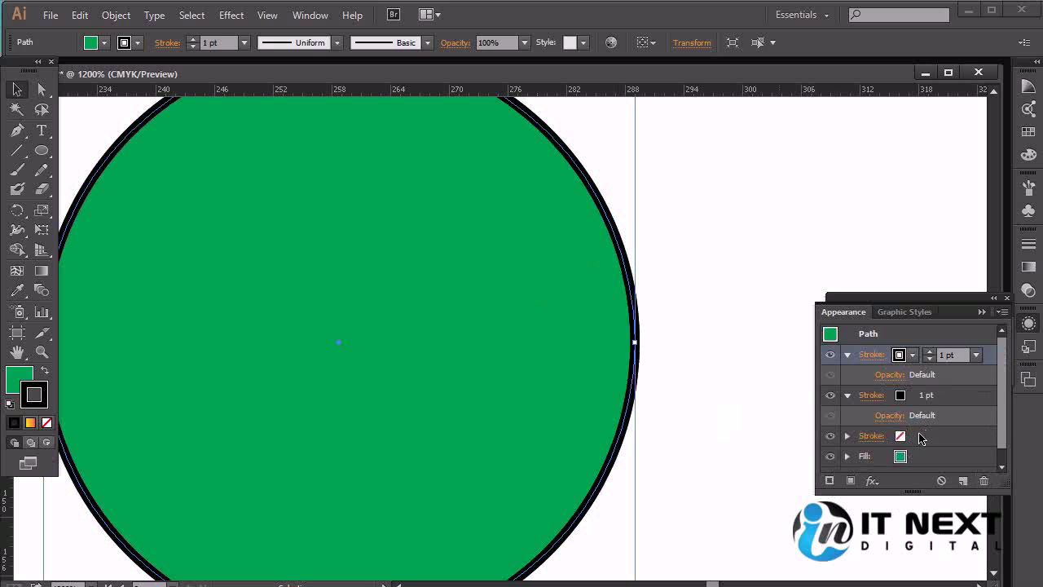
Step: Color the bottom stroke, which has no color, red and the middle stroke purple
{"action": "left_click", "coordinate": [900, 437]}
{"action": "left_click", "coordinate": [900, 437]}
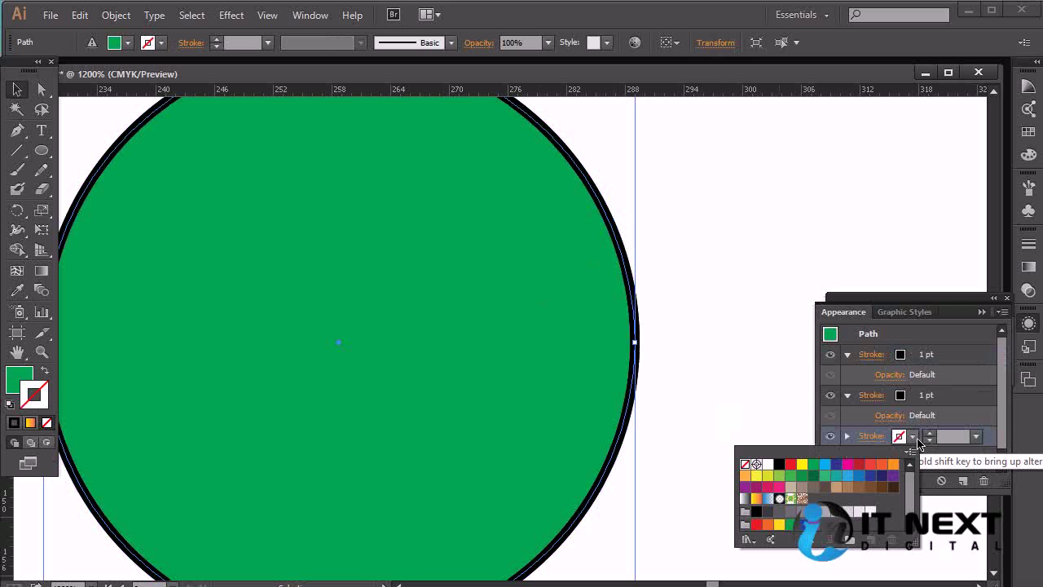
{"action": "left_click", "coordinate": [870, 463]}
{"action": "left_click", "coordinate": [903, 398]}
{"action": "left_click", "coordinate": [903, 398]}
{"action": "left_click", "coordinate": [904, 399]}
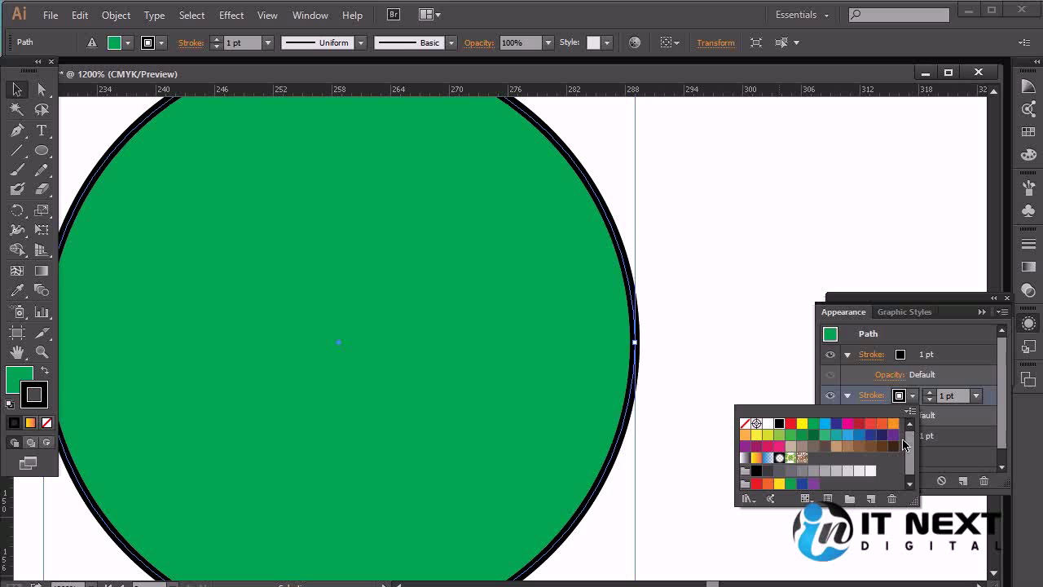
{"action": "left_click", "coordinate": [895, 442]}
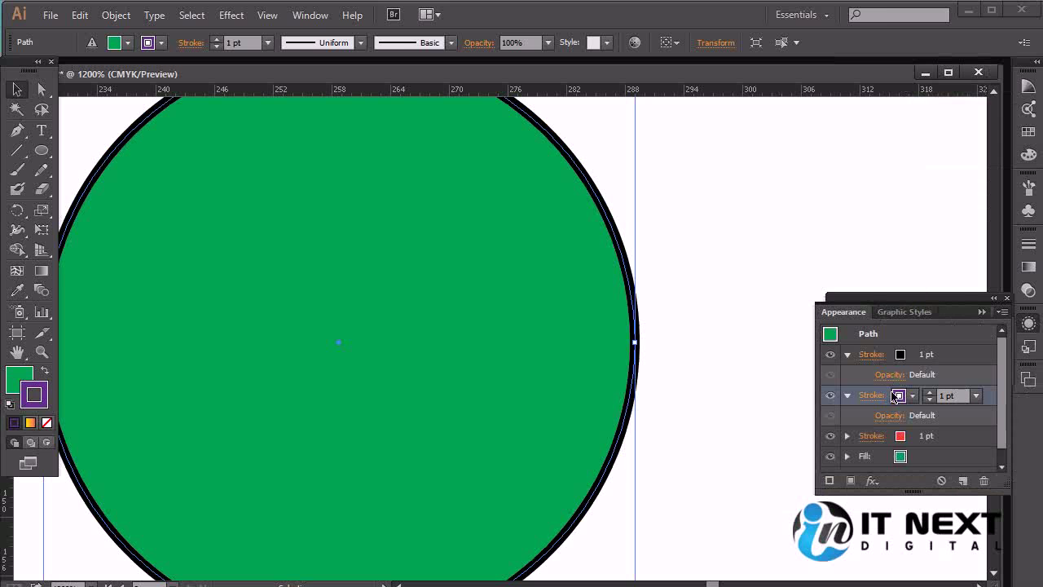
Step: Color the top stroke orange-red with the C=0 M=80 Y=95 K=0 swatch
{"action": "left_click", "coordinate": [881, 362]}
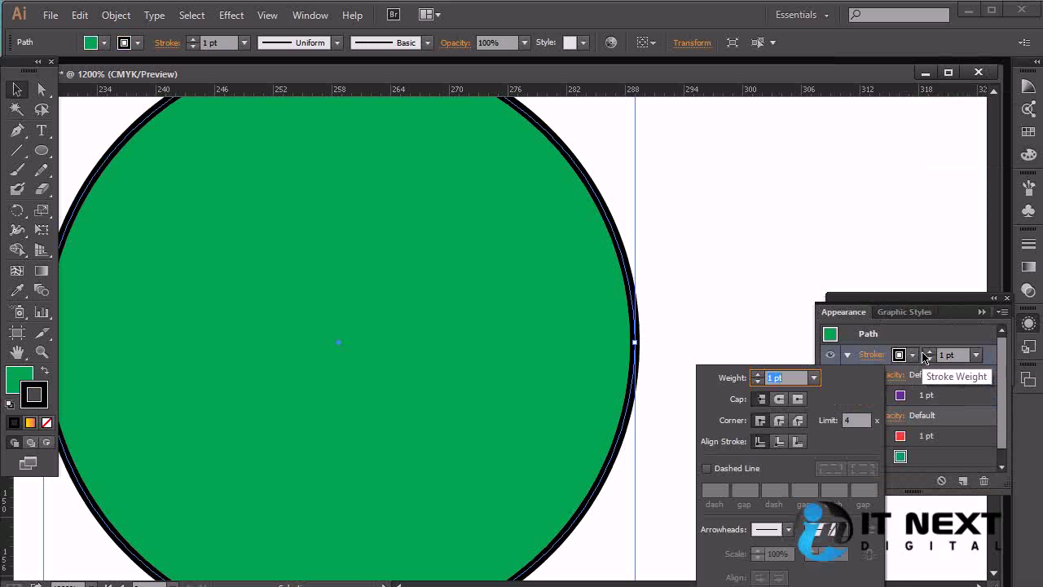
{"action": "left_click", "coordinate": [914, 360]}
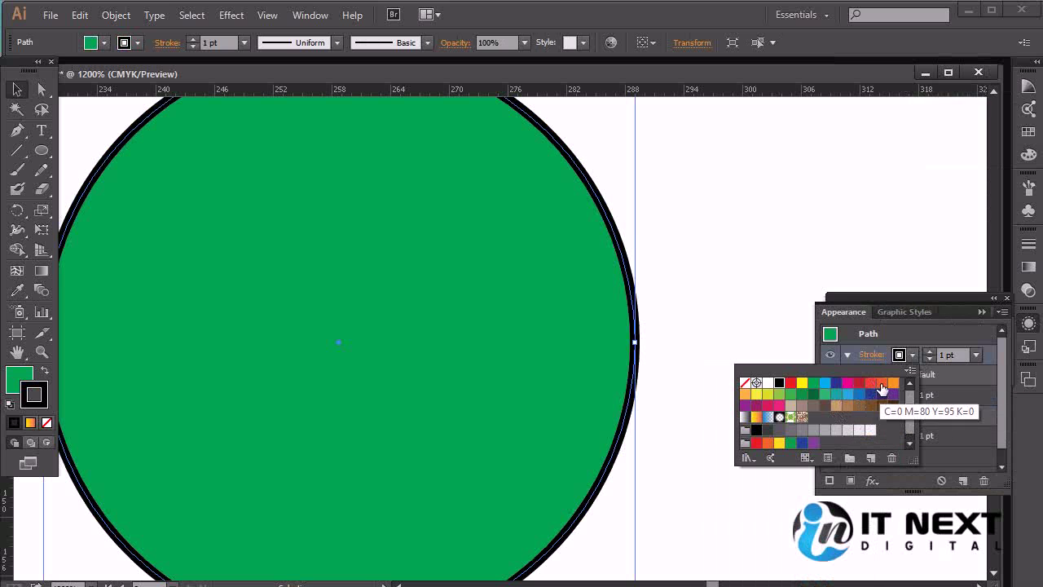
{"action": "left_click", "coordinate": [882, 382]}
{"action": "left_click", "coordinate": [904, 218]}
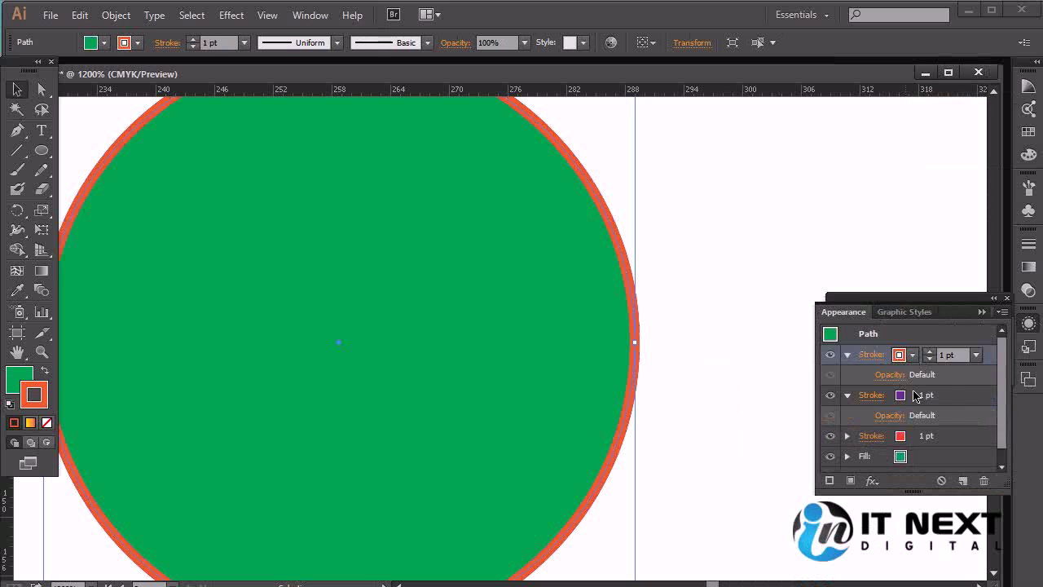
Step: Set the weight of the bottom red stroke to 5 pt and the middle purple stroke to 3 pt
{"action": "left_click", "coordinate": [969, 440]}
{"action": "left_click", "coordinate": [975, 436]}
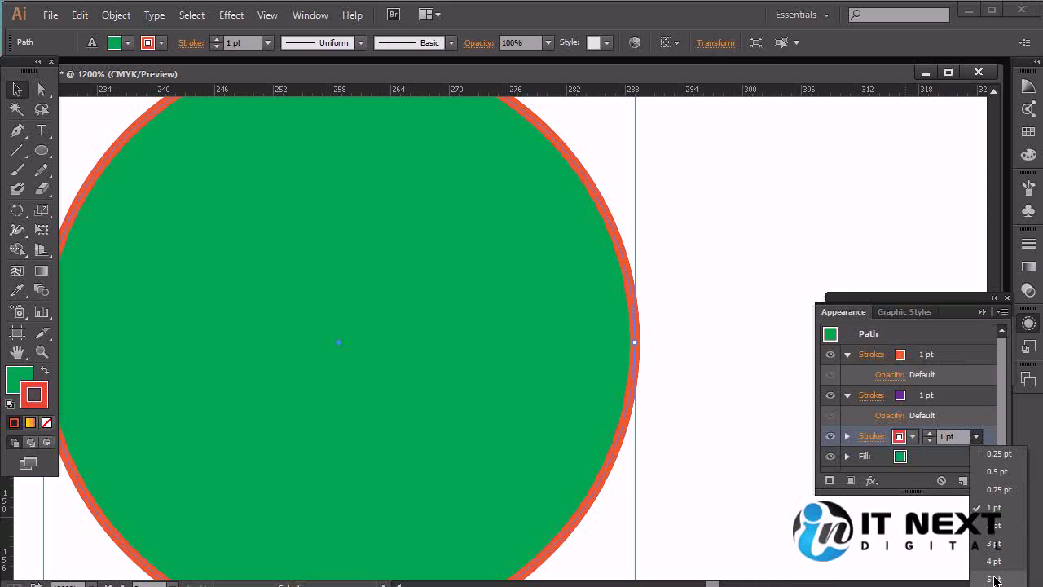
{"action": "left_click", "coordinate": [994, 580]}
{"action": "left_click", "coordinate": [970, 395]}
{"action": "left_click", "coordinate": [976, 396]}
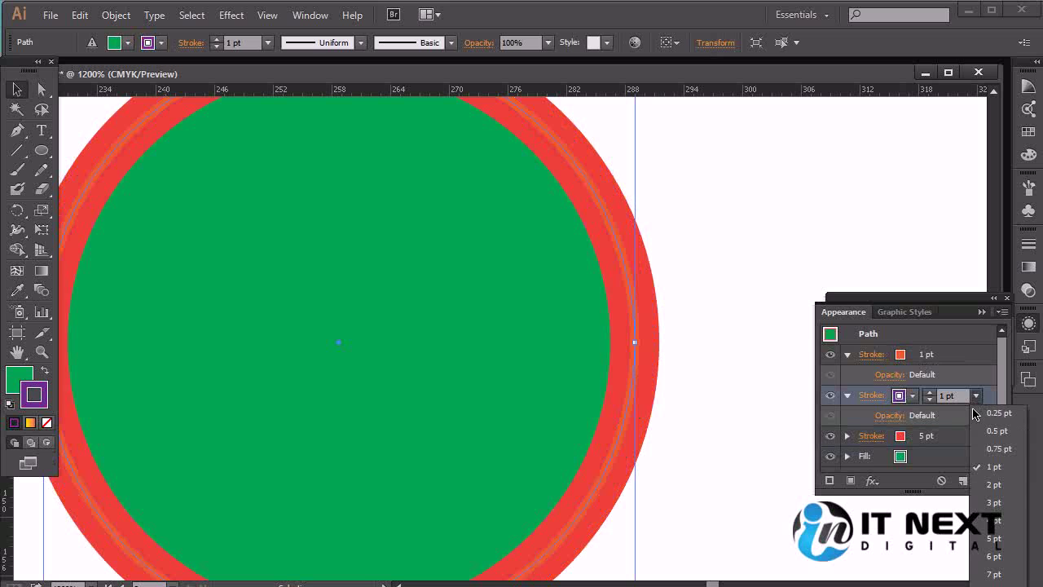
{"action": "left_click", "coordinate": [994, 502]}
{"action": "left_click", "coordinate": [970, 360]}
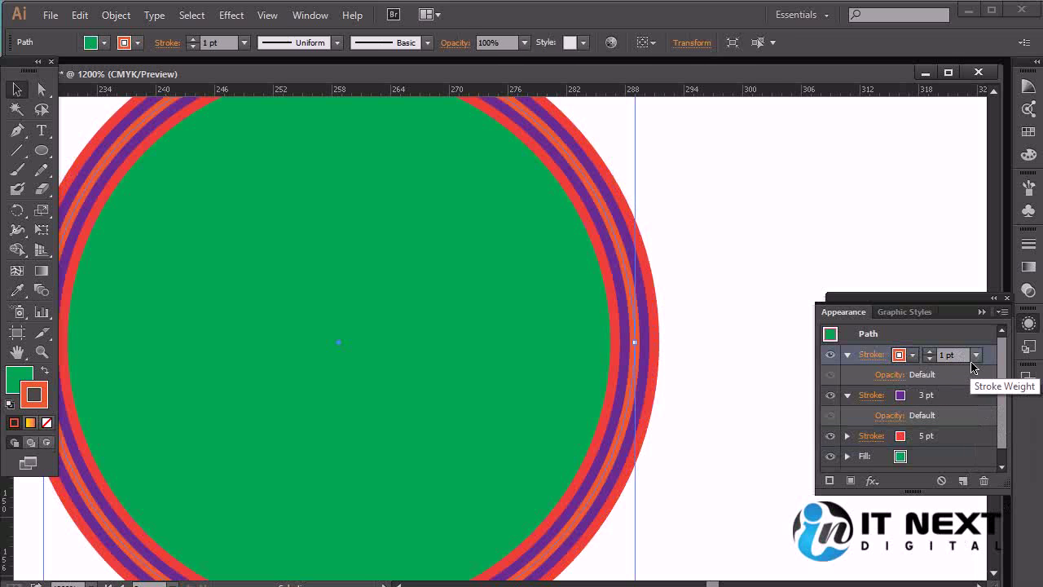
Step: Set the top orange-red stroke's weight to 1 pt and recolor it with the near-white, lightest gray swatch
{"action": "left_click", "coordinate": [975, 355]}
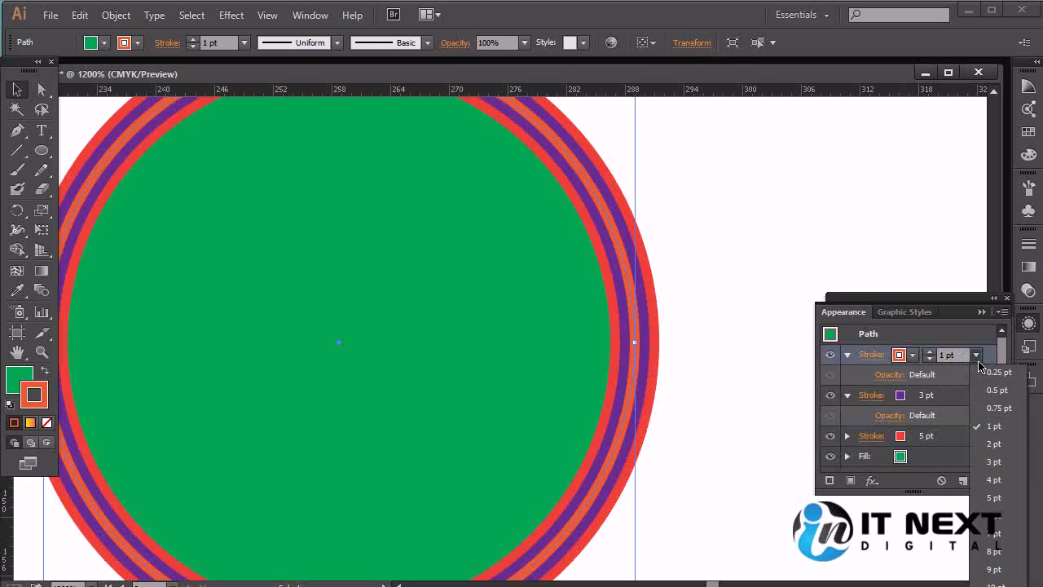
{"action": "left_click", "coordinate": [1000, 431]}
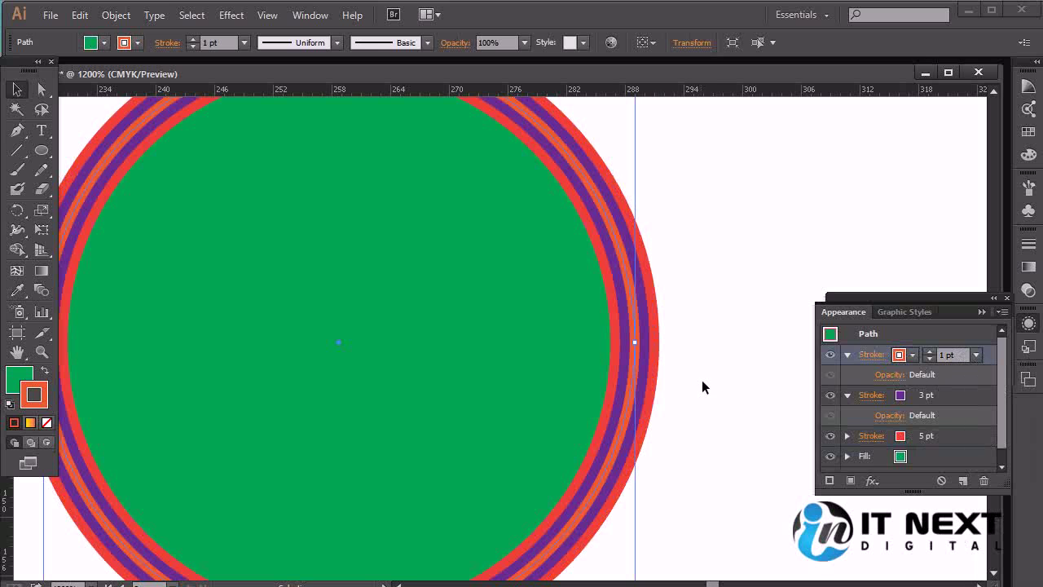
{"action": "left_click", "coordinate": [913, 355]}
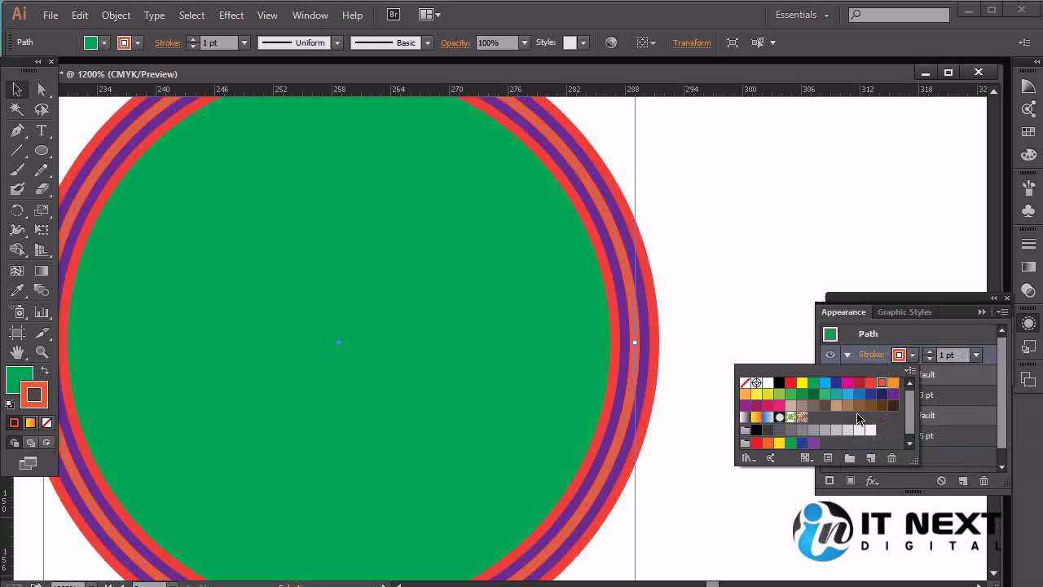
{"action": "left_click", "coordinate": [870, 430]}
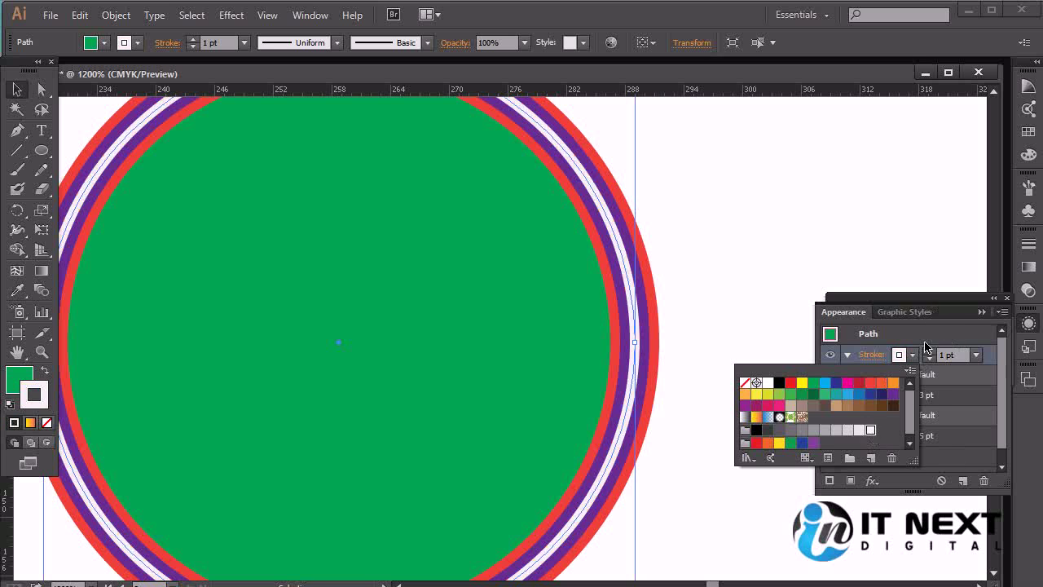
{"action": "left_click", "coordinate": [925, 342]}
Step: Add a second fill above the circle's green fill and color it yellow
{"action": "scroll", "coordinate": [1004, 405], "scroll_direction": "down", "scroll_amount": 1}
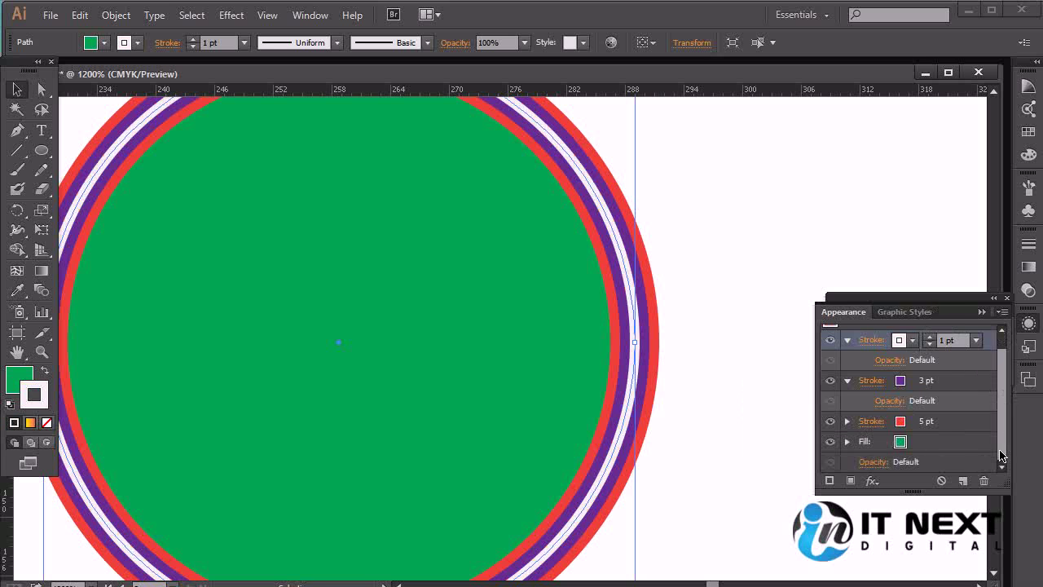
{"action": "left_click", "coordinate": [934, 450]}
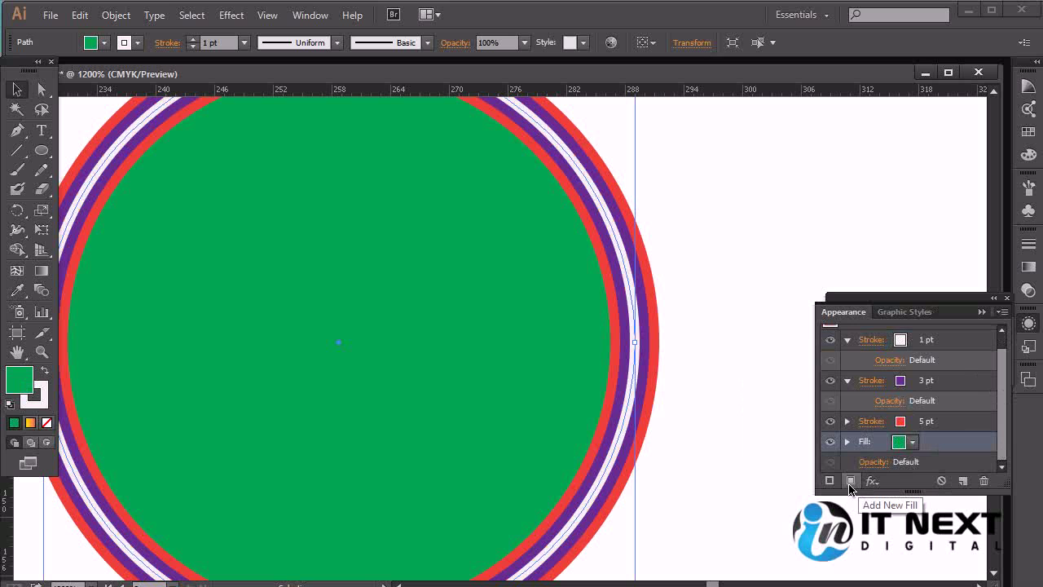
{"action": "scroll", "coordinate": [964, 479], "scroll_direction": "up", "scroll_amount": 1}
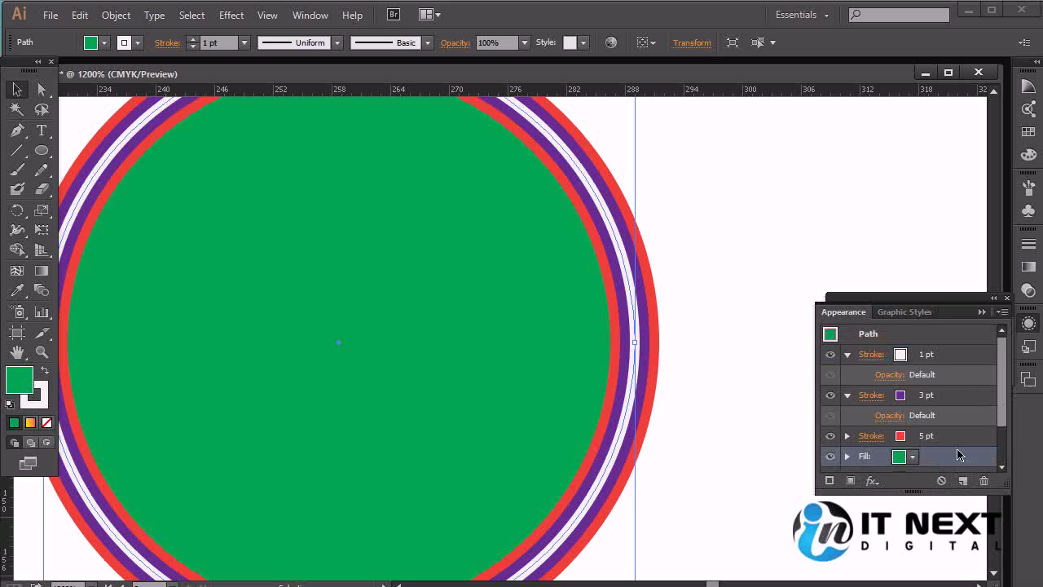
{"action": "scroll", "coordinate": [1004, 405], "scroll_direction": "down", "scroll_amount": 4}
{"action": "left_click", "coordinate": [912, 401]}
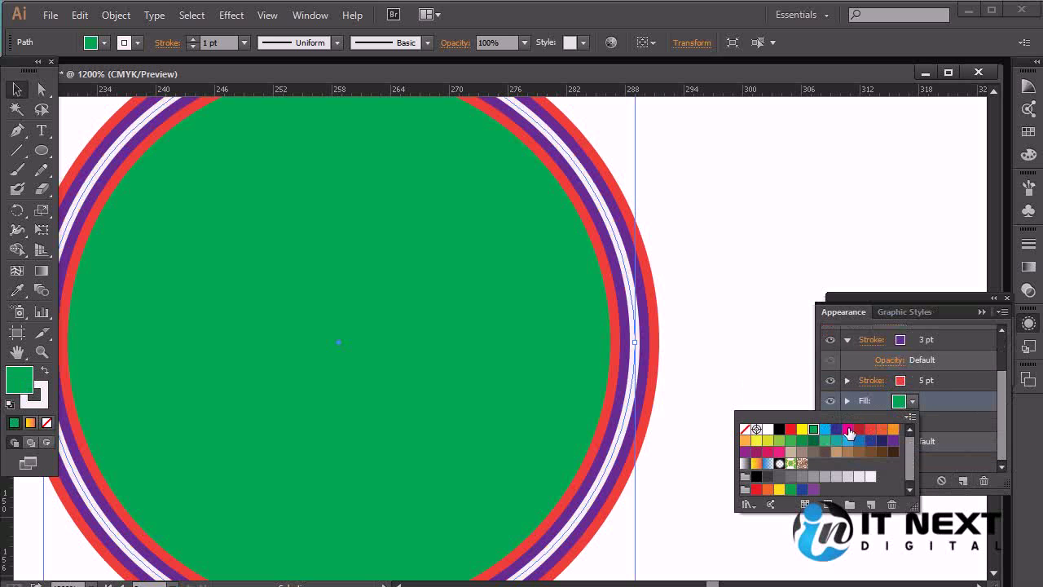
{"action": "left_click", "coordinate": [801, 430]}
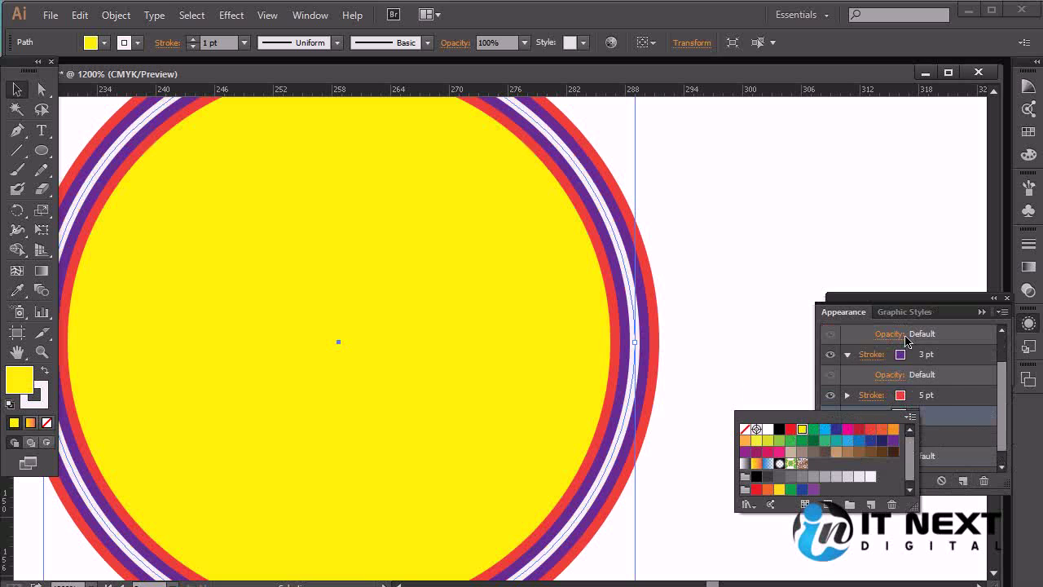
{"action": "left_click", "coordinate": [974, 421]}
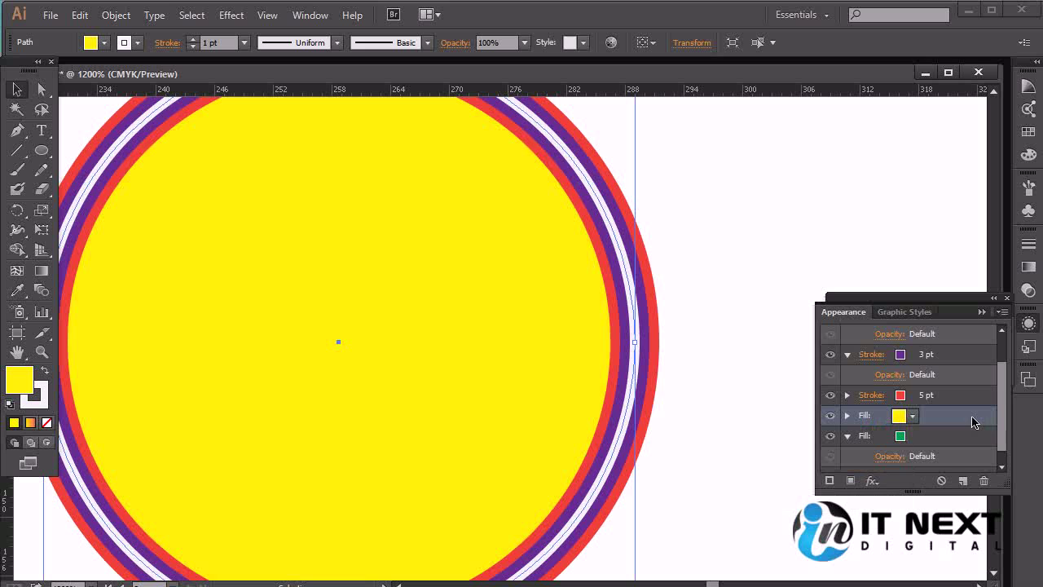
Step: Set the opacity of the circle's yellow fill to 50%
{"action": "left_click", "coordinate": [847, 414]}
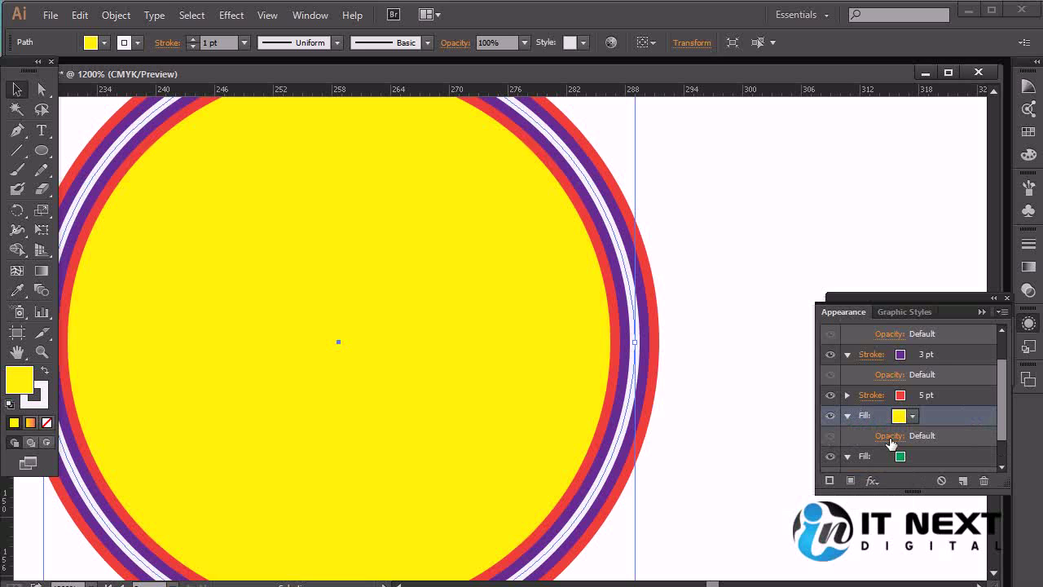
{"action": "left_click", "coordinate": [889, 438]}
{"action": "left_click", "coordinate": [892, 467]}
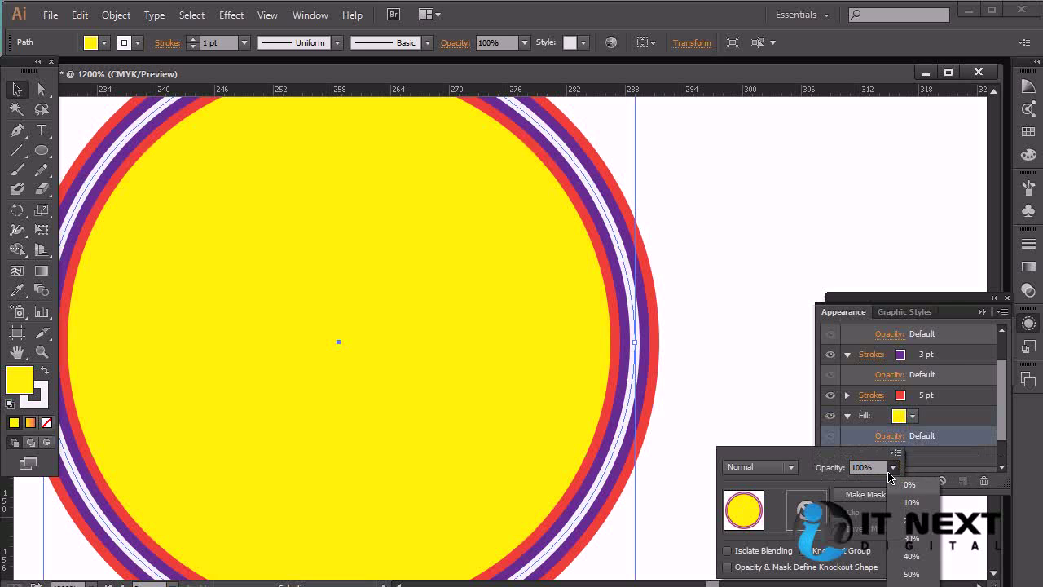
{"action": "left_click", "coordinate": [915, 573]}
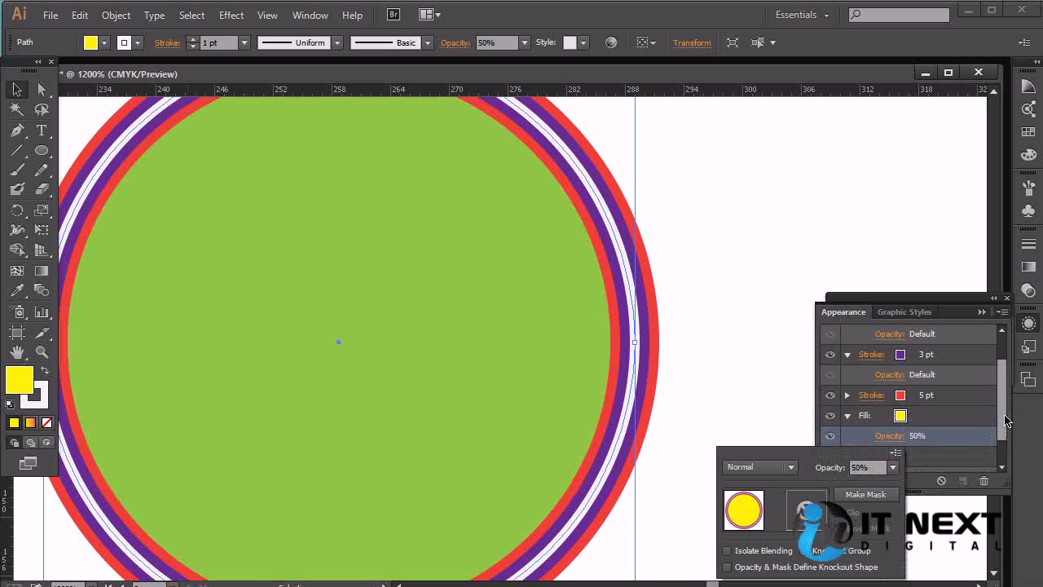
Step: Return the yellow fill's opacity to 100% and set its blend mode to Multiply
{"action": "left_click", "coordinate": [896, 435]}
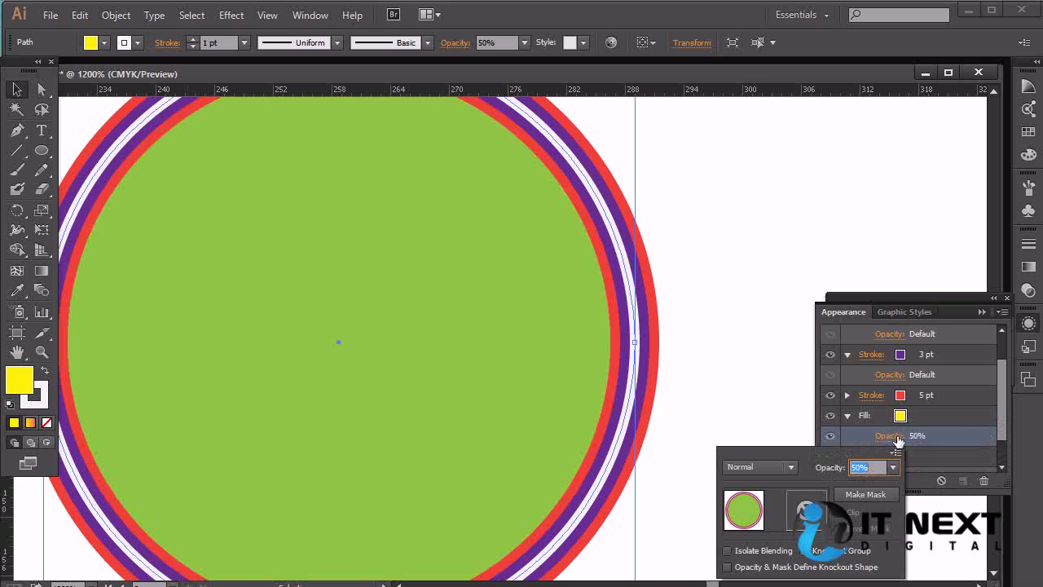
{"action": "left_click", "coordinate": [891, 467]}
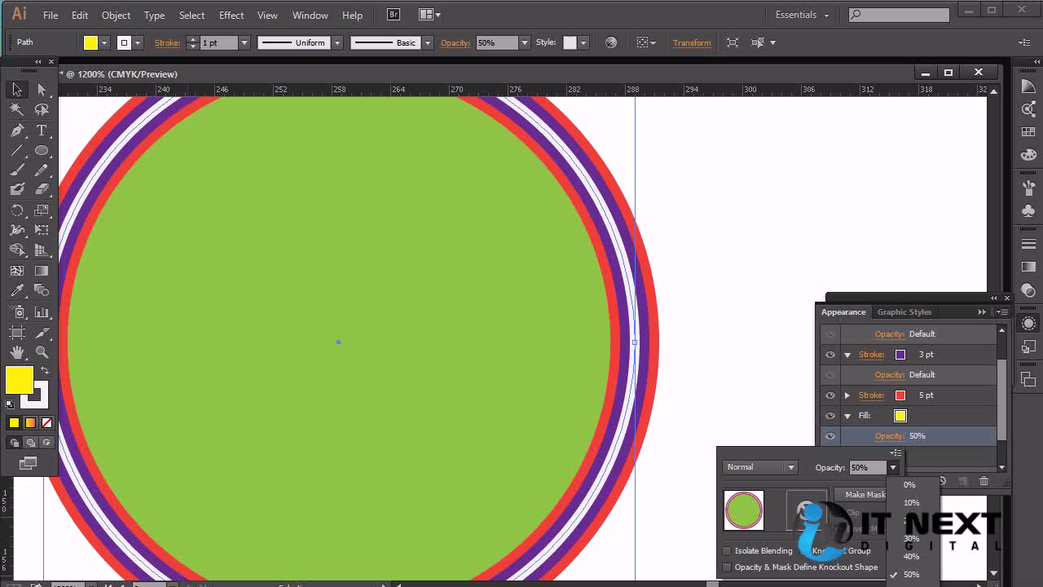
{"action": "left_click", "coordinate": [908, 488]}
{"action": "left_click", "coordinate": [755, 466]}
{"action": "left_click", "coordinate": [754, 525]}
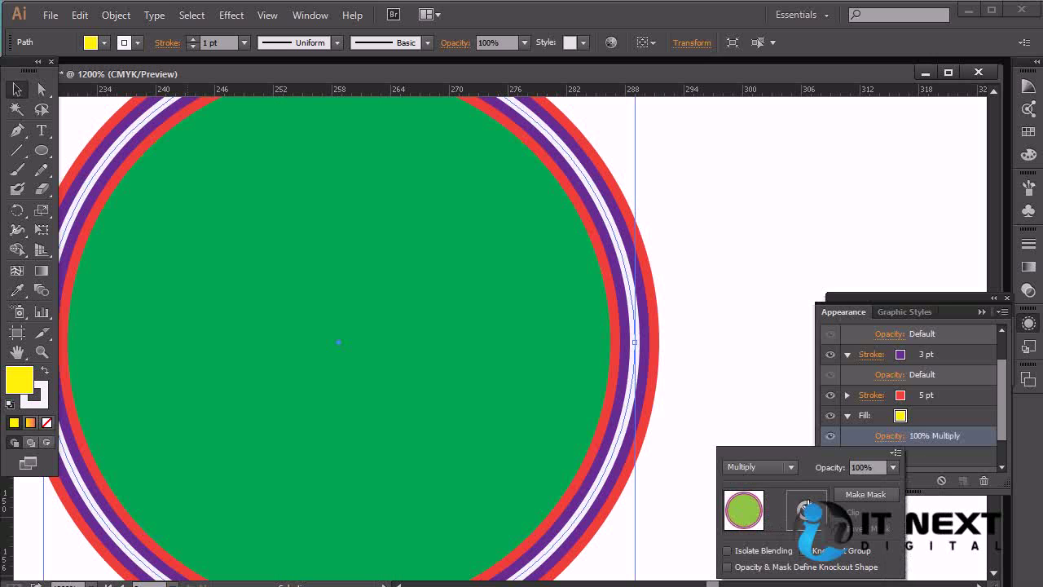
Step: Try the Hard Light blend mode on the yellow fill and restore its blend mode to Normal
{"action": "left_click", "coordinate": [754, 468]}
{"action": "left_click", "coordinate": [782, 586]}
{"action": "left_click", "coordinate": [775, 471]}
{"action": "left_click", "coordinate": [757, 586]}
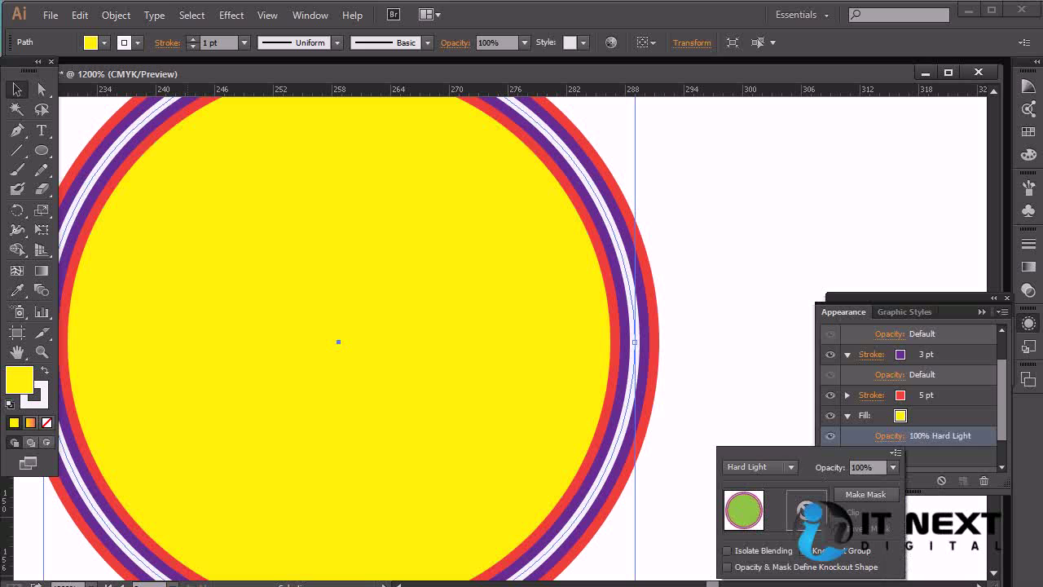
{"action": "left_click", "coordinate": [783, 468]}
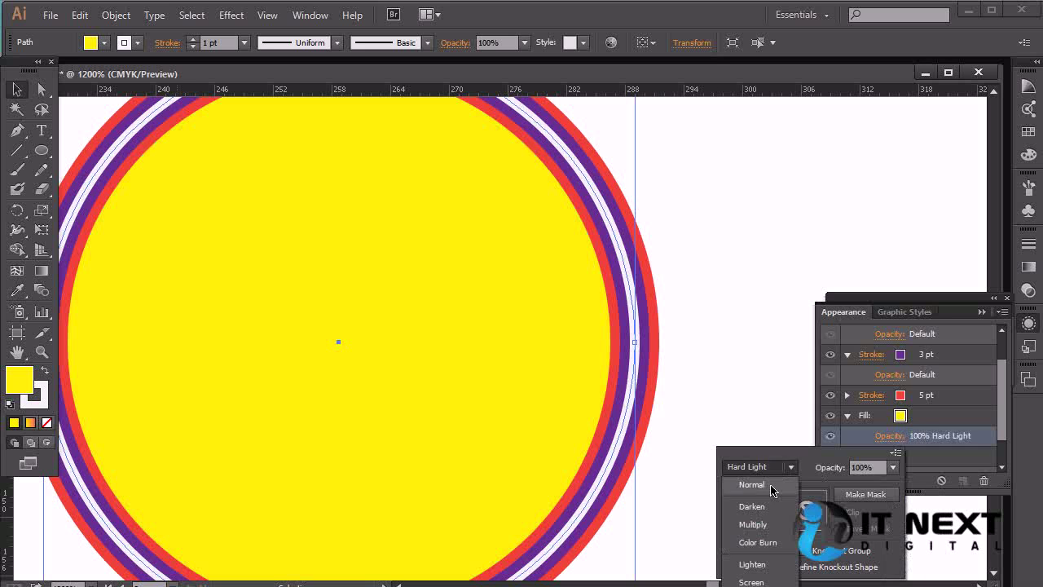
{"action": "left_click", "coordinate": [771, 488]}
{"action": "left_click", "coordinate": [957, 442]}
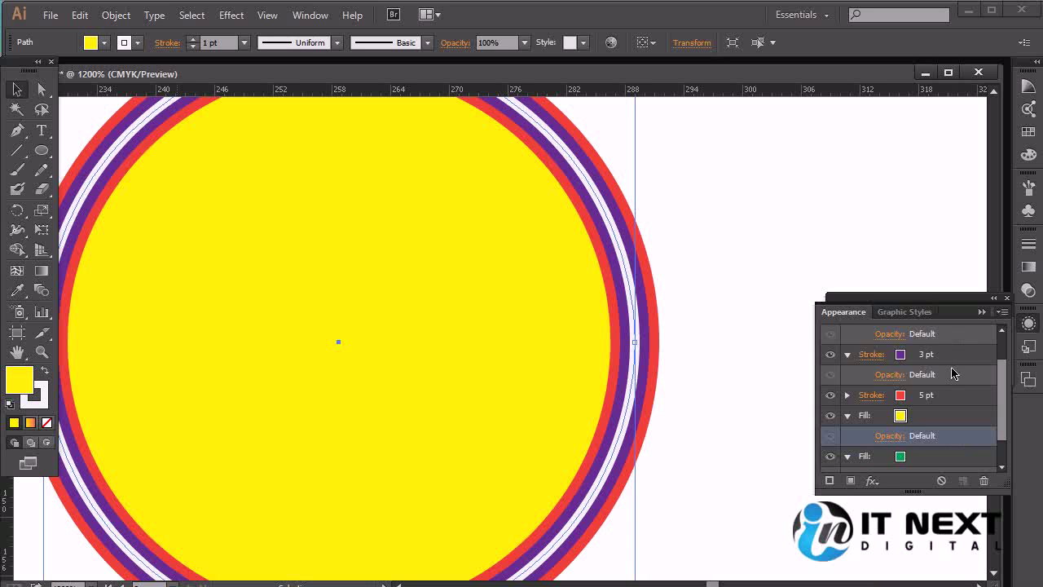
Step: Start an Offset Path effect on the circle's top near-white stroke with the preview enabled
{"action": "mouse_move", "coordinate": [1002, 425]}
{"action": "left_mouse_down"}
{"action": "mouse_move", "coordinate": [1008, 458]}
{"action": "mouse_move", "coordinate": [997, 383]}
{"action": "mouse_move", "coordinate": [1007, 438]}
{"action": "mouse_move", "coordinate": [1008, 358]}
{"action": "left_mouse_up"}
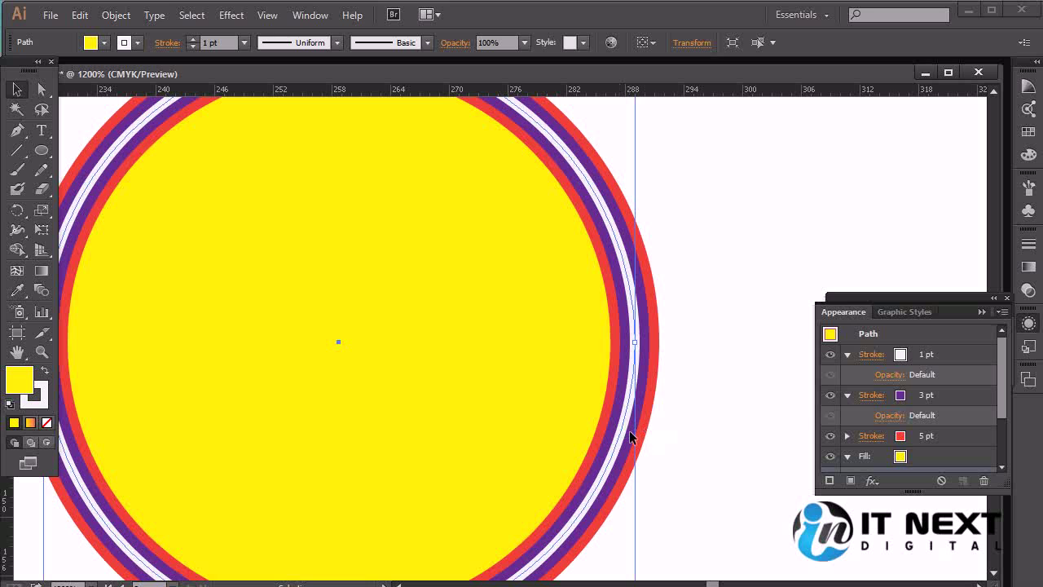
{"action": "left_click", "coordinate": [975, 362]}
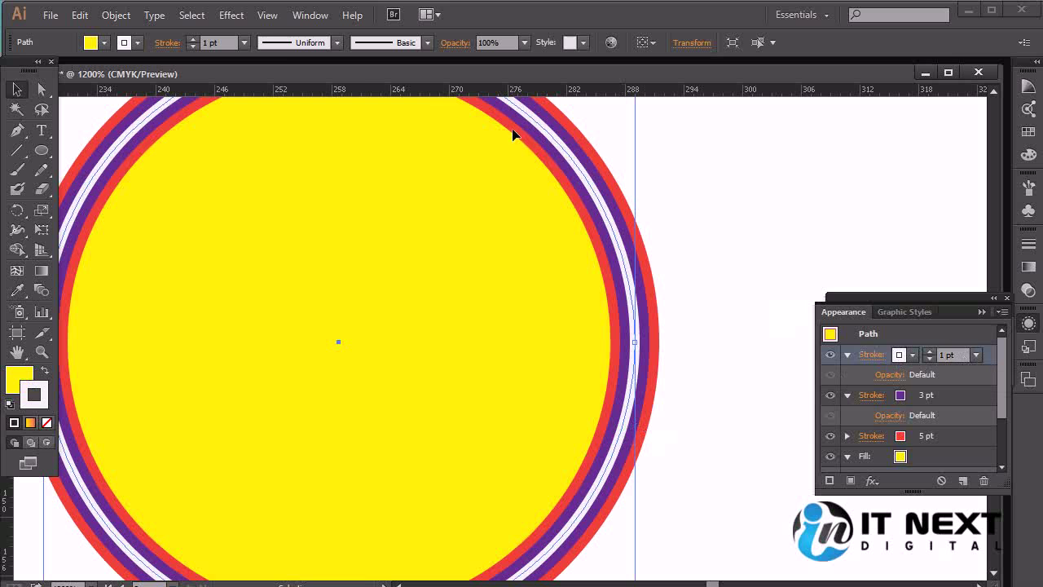
{"action": "key", "text": "ctrl+minus"}
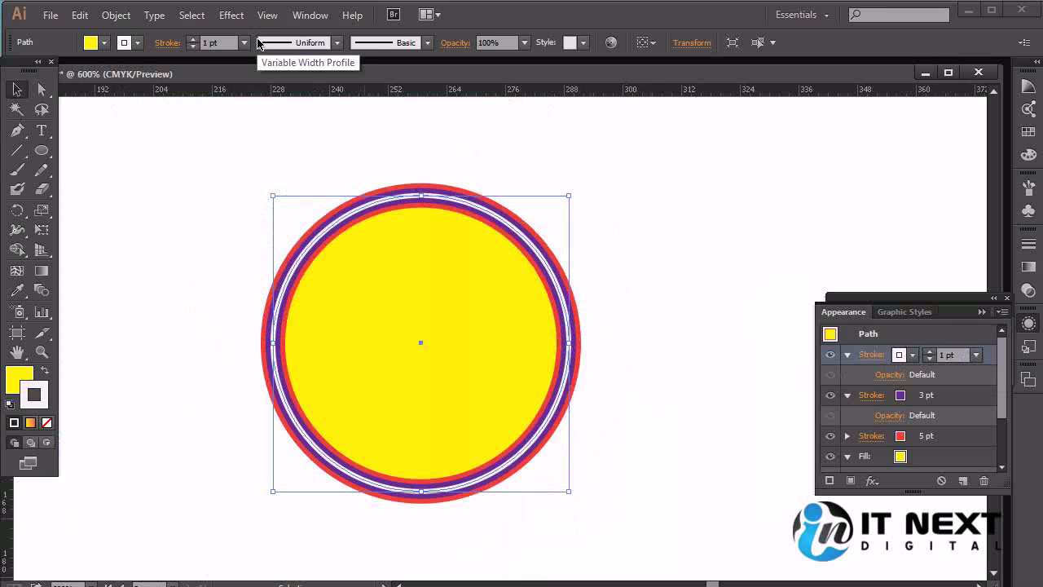
{"action": "left_click", "coordinate": [232, 16]}
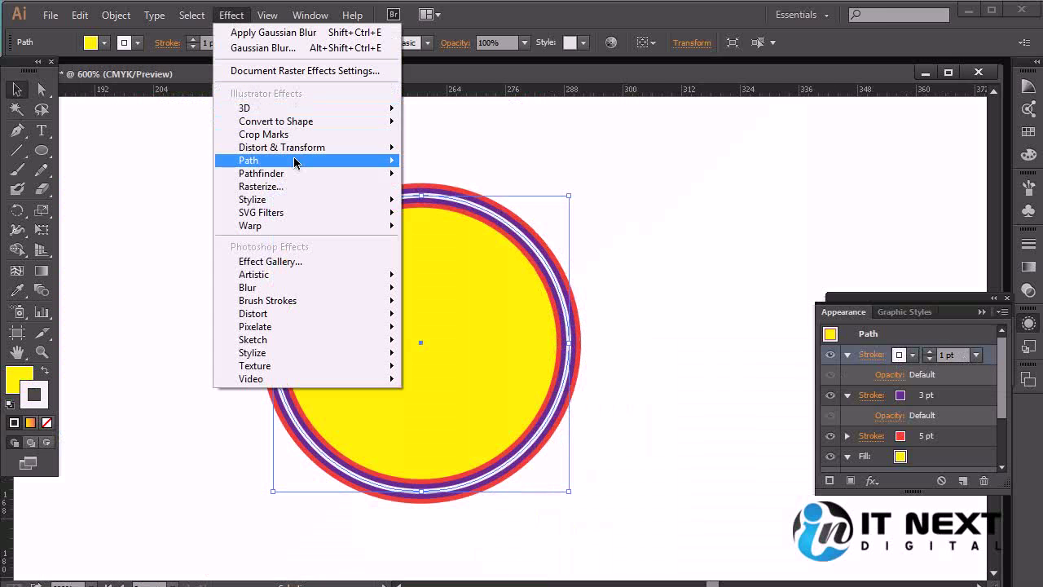
{"action": "mouse_move", "coordinate": [297, 175]}
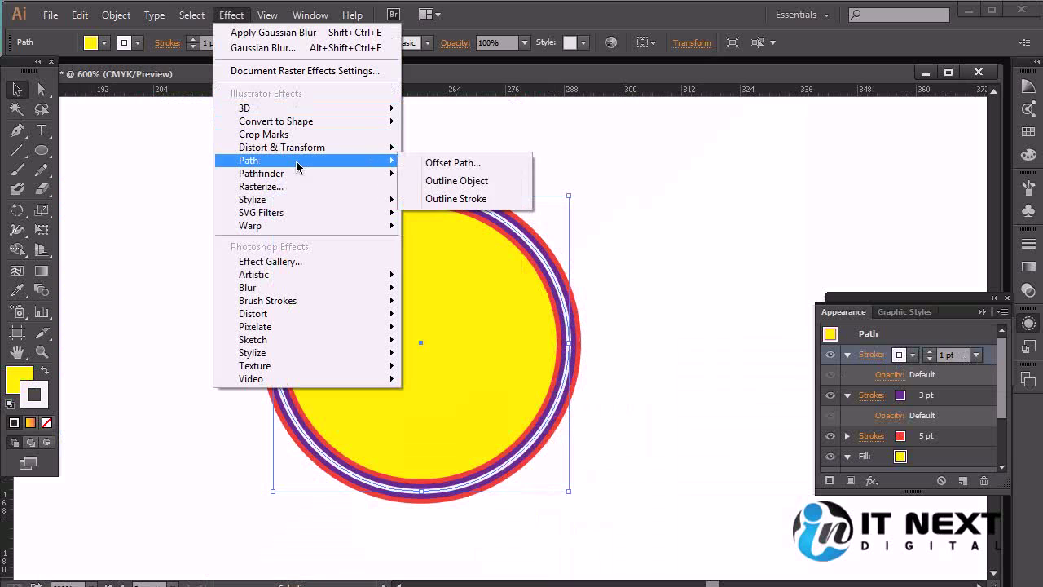
{"action": "left_click", "coordinate": [458, 165]}
{"action": "left_click", "coordinate": [626, 507]}
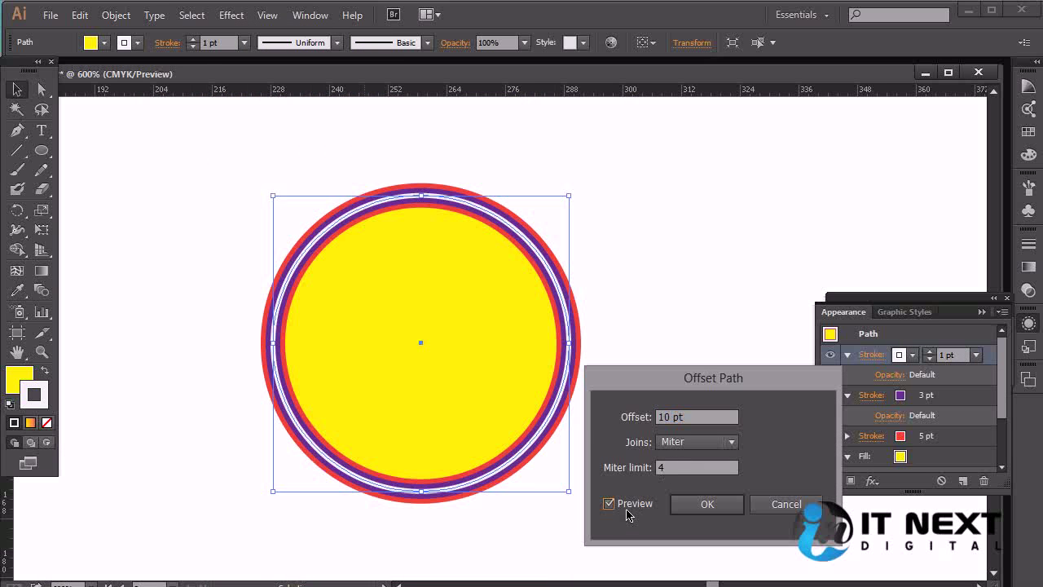
Step: Try different offset values for the near-white stroke, going down to -3 pt inside the circle
{"action": "double_click", "coordinate": [670, 416]}
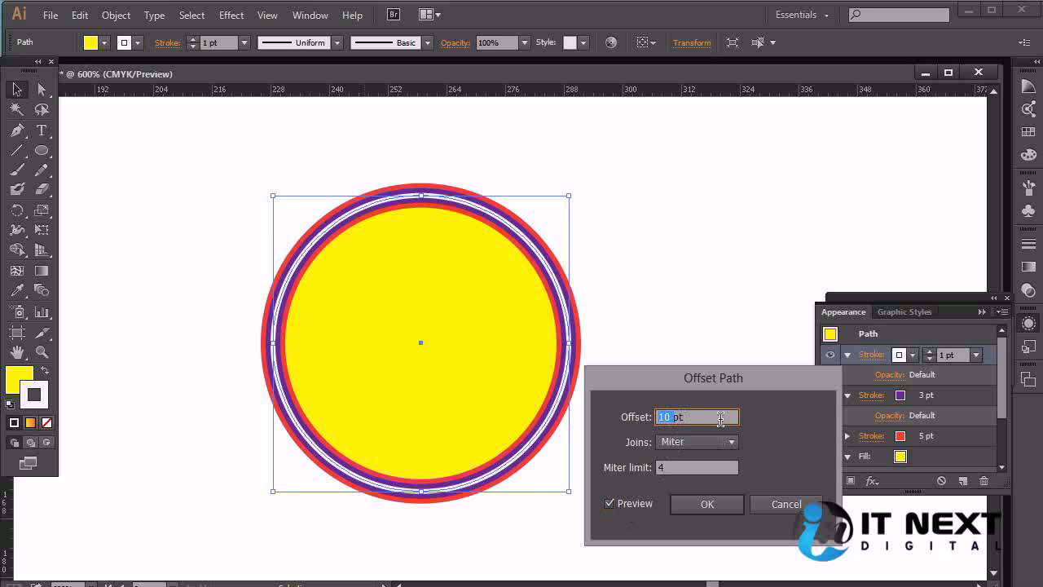
{"action": "type", "text": "5"}
{"action": "key", "text": "Up"}
{"action": "key", "text": "Up"}
{"action": "key", "text": "Up"}
{"action": "key", "text": "Up"}
{"action": "key", "text": "Down"}
{"action": "key", "text": "Down"}
{"action": "key", "text": "Down"}
{"action": "key", "text": "Down"}
{"action": "key", "text": "Down"}
{"action": "key", "text": "Down"}
{"action": "key", "text": "Down"}
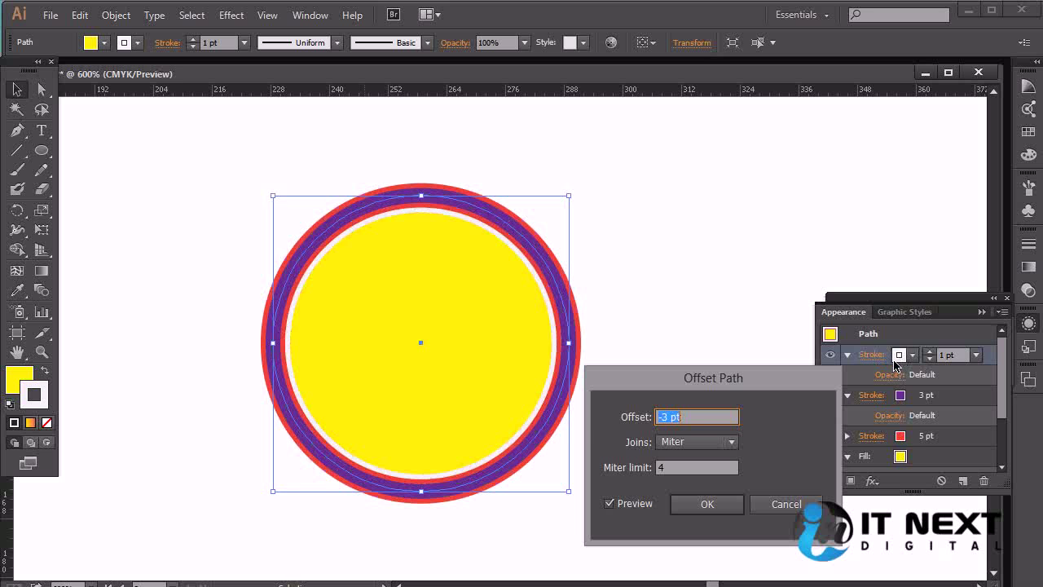
Step: Apply the Offset Path effect at 7 pt to the near-white stroke and undo it
{"action": "key", "text": "Up"}
{"action": "key", "text": "Up"}
{"action": "key", "text": "Up"}
{"action": "key", "text": "Up"}
{"action": "key", "text": "Up"}
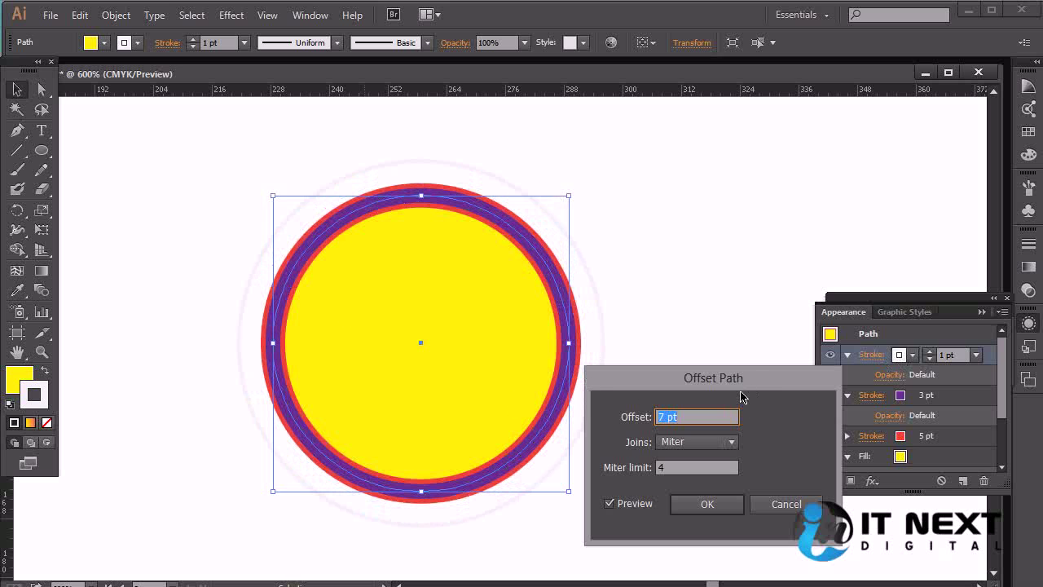
{"action": "left_click", "coordinate": [708, 505]}
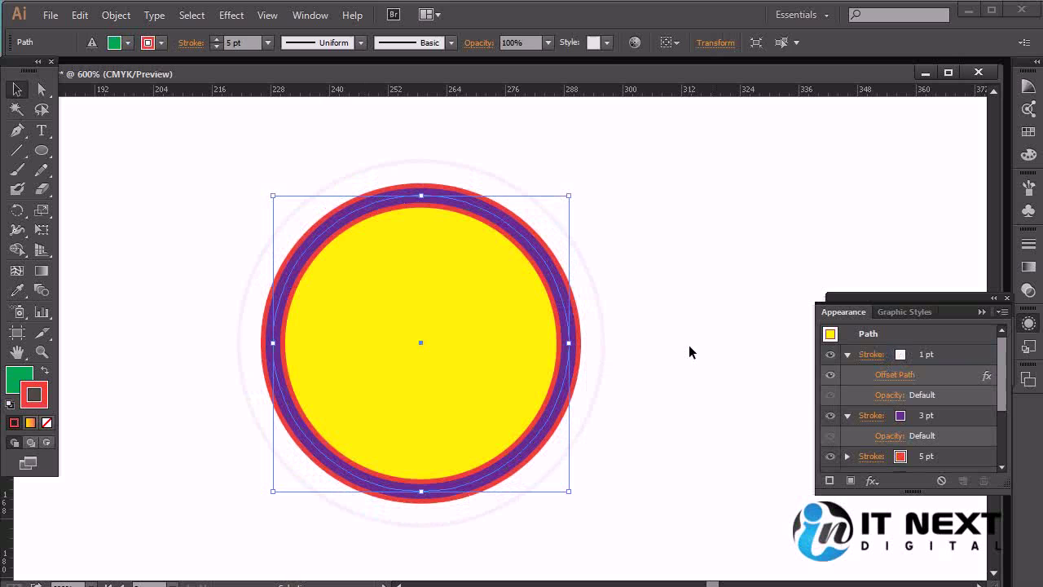
{"action": "key", "text": "ctrl+z"}
Step: Create the text "logo" in the empty area beside the circle and scale it up to about 37.56 pt
{"action": "left_click_drag", "start_coordinate": [471, 260], "coordinate": [56, 321]}
{"action": "left_click_drag", "start_coordinate": [508, 264], "coordinate": [206, 434]}
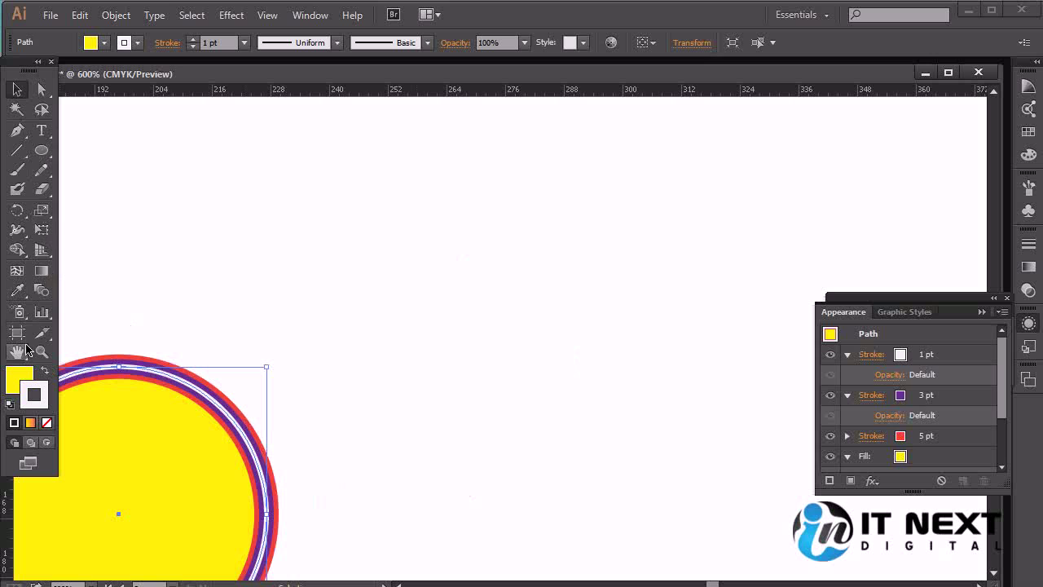
{"action": "left_click", "coordinate": [41, 130]}
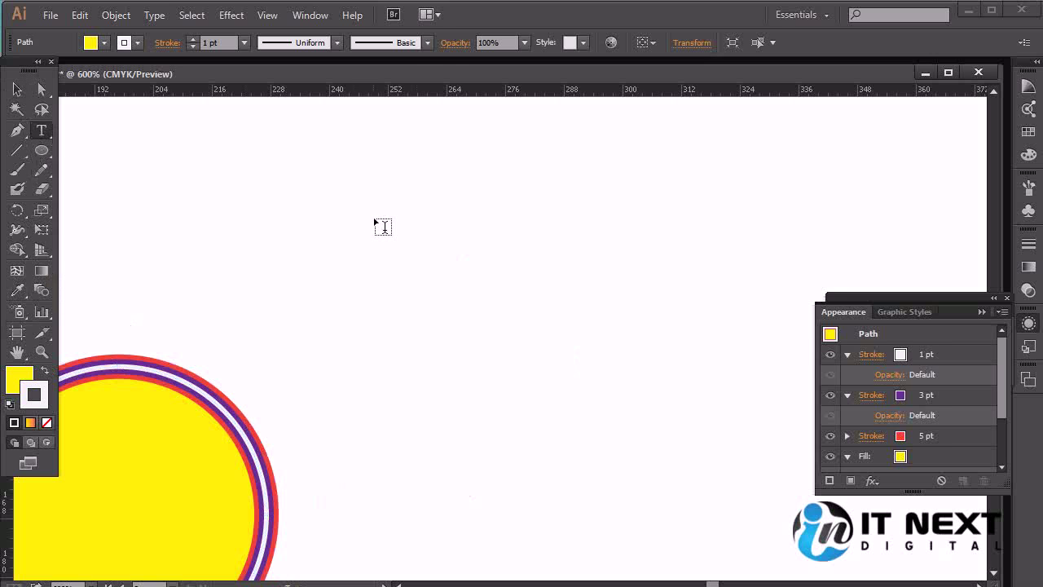
{"action": "left_click", "coordinate": [374, 224]}
{"action": "type", "text": "logo"}
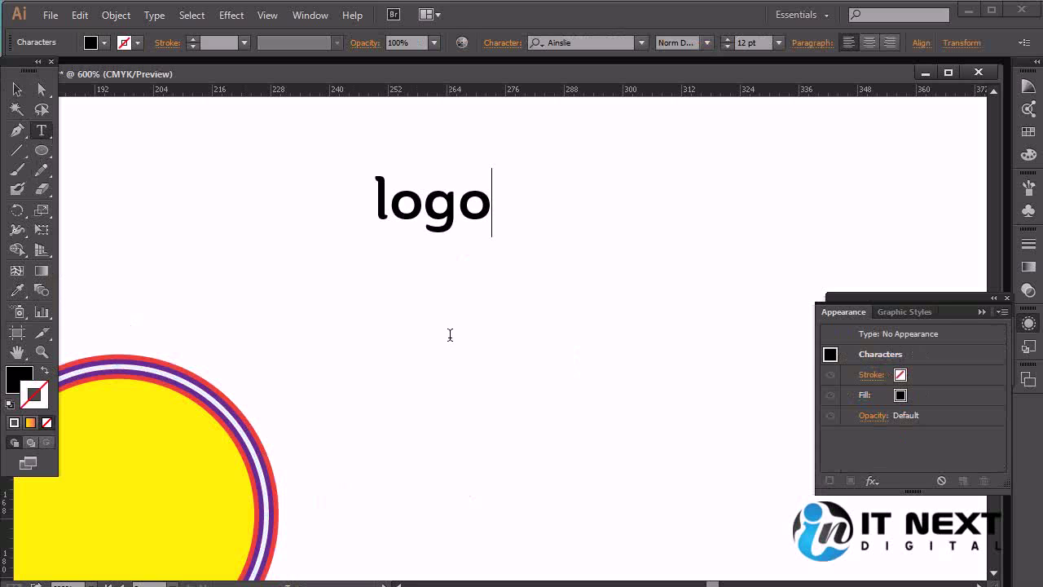
{"action": "left_click", "coordinate": [17, 89]}
{"action": "left_click_drag", "start_coordinate": [493, 236], "coordinate": [739, 421]}
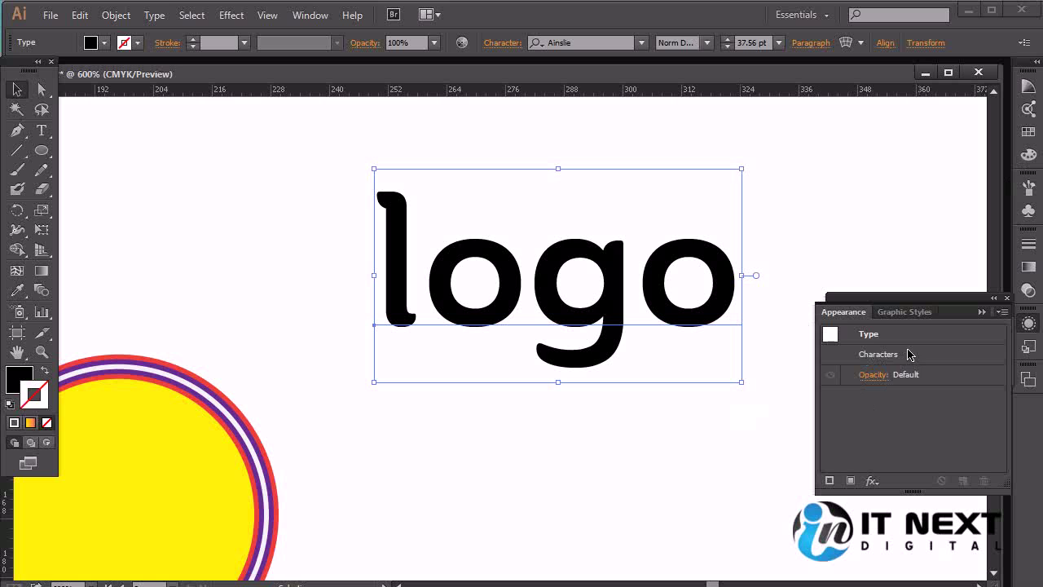
Step: Add a new fill to the "logo" text and color it orange
{"action": "left_click", "coordinate": [851, 479]}
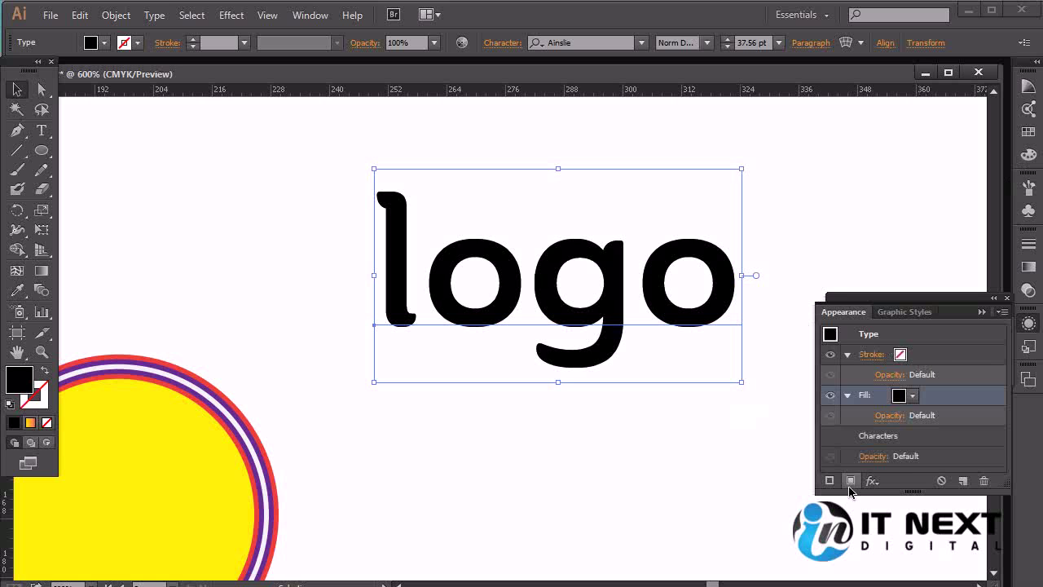
{"action": "left_click", "coordinate": [914, 396]}
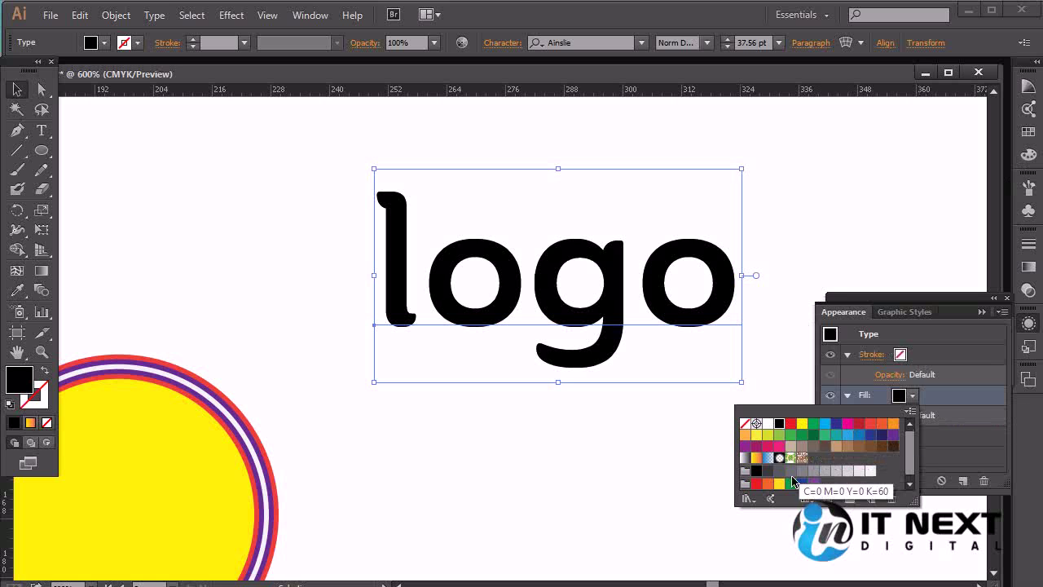
{"action": "left_click", "coordinate": [767, 483]}
{"action": "left_click", "coordinate": [919, 368]}
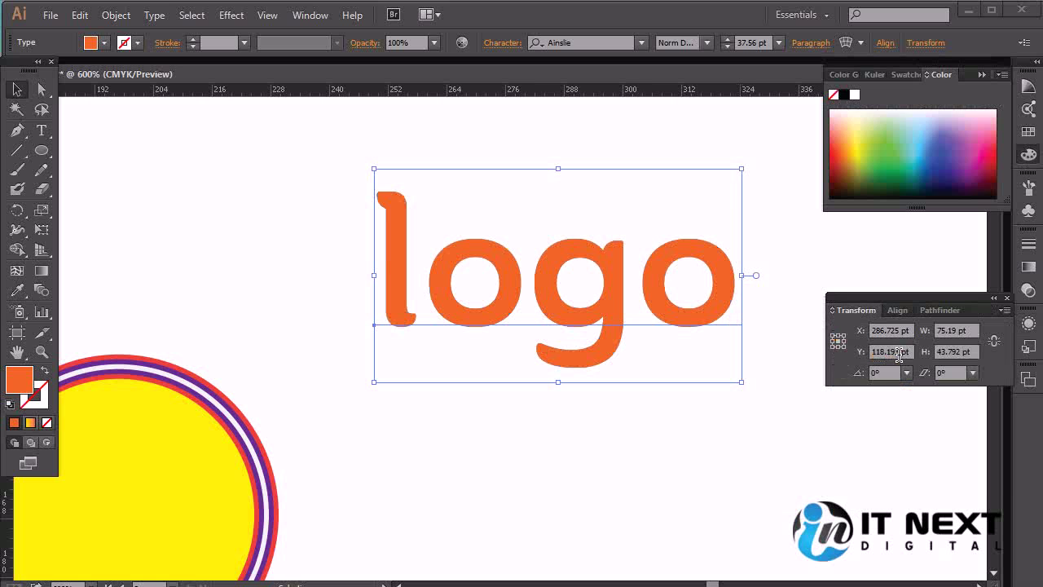
Step: Give the "logo" text a yellow-green 1 pt stroke after trying green swatches
{"action": "left_click", "coordinate": [1028, 323]}
{"action": "left_click", "coordinate": [903, 356]}
{"action": "left_click", "coordinate": [913, 356]}
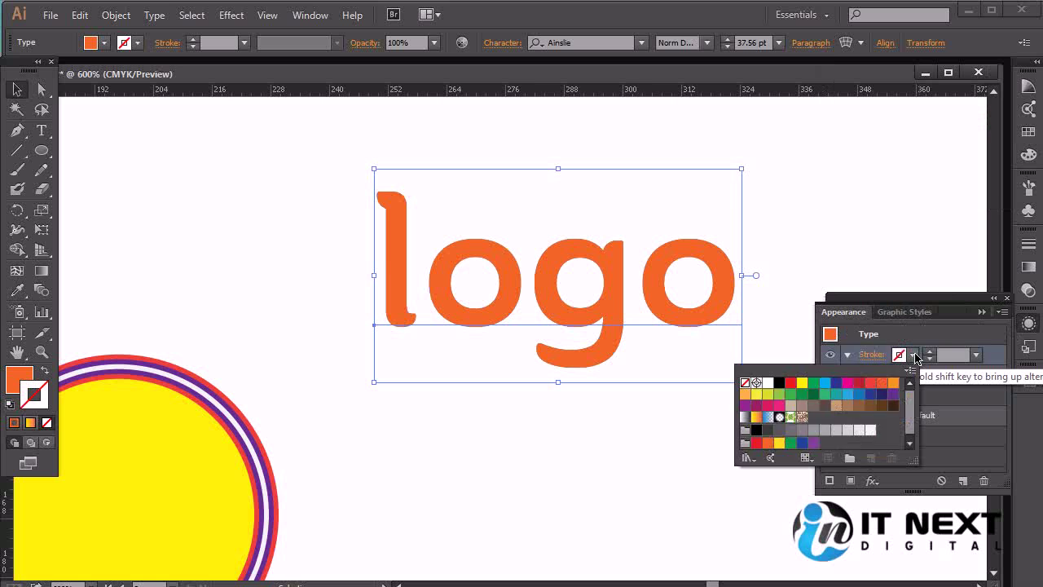
{"action": "left_click", "coordinate": [812, 383]}
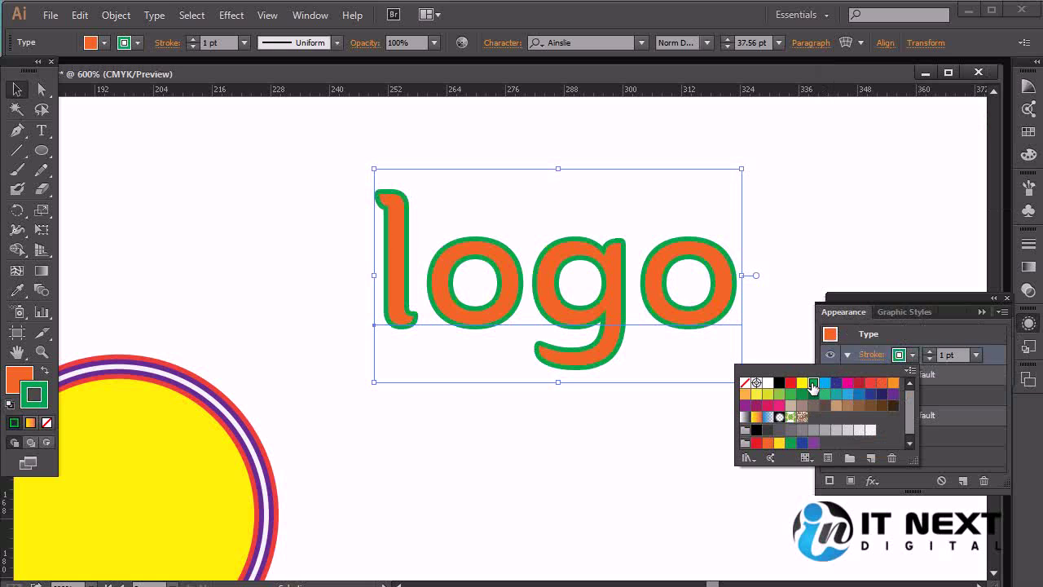
{"action": "left_click", "coordinate": [790, 394]}
{"action": "left_click", "coordinate": [767, 395]}
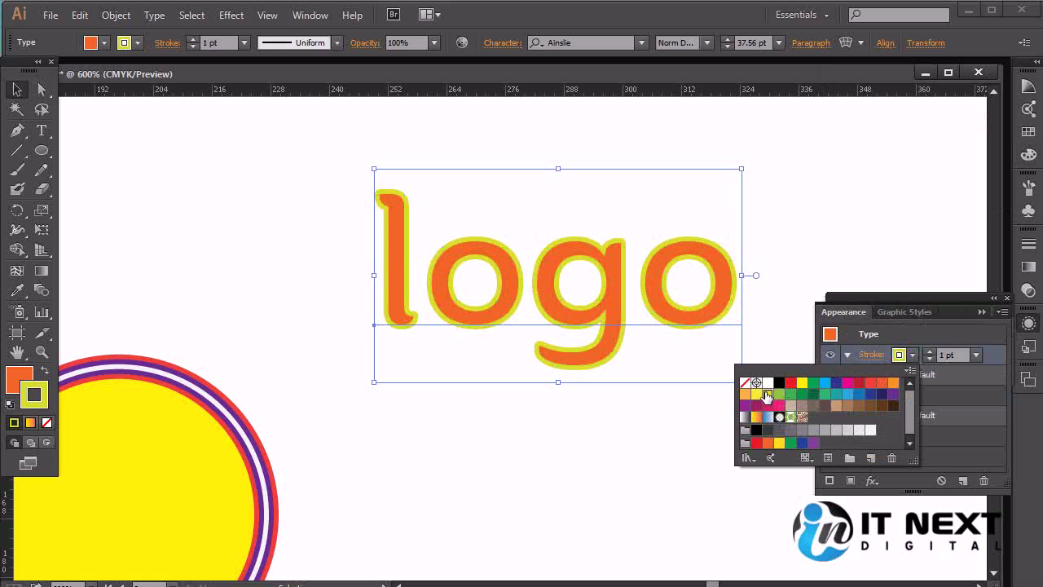
{"action": "left_click", "coordinate": [970, 399]}
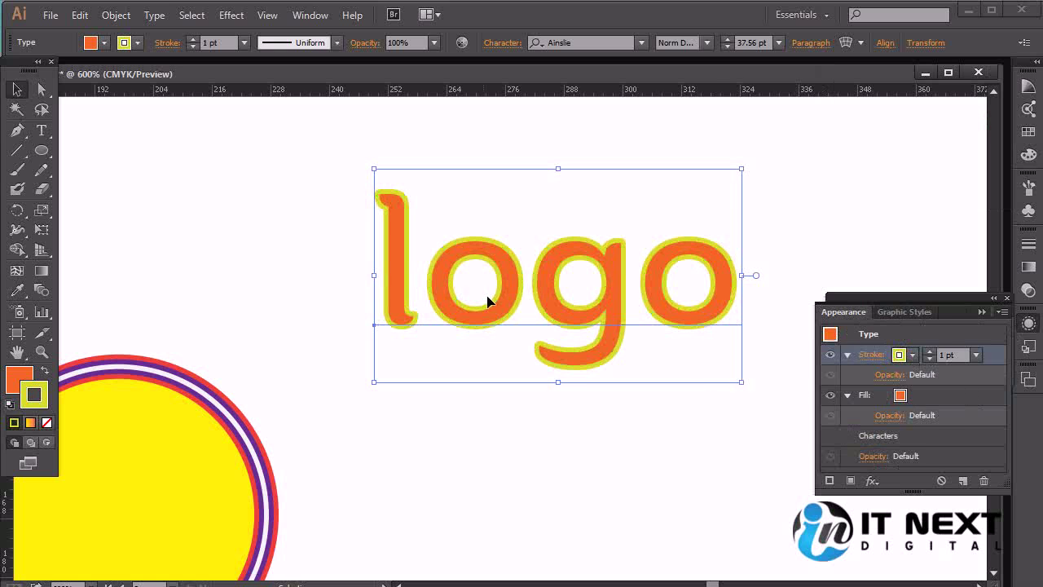
Step: Try stroke weights of 5 pt and 3 pt on the "logo" text, ending at 5 pt
{"action": "left_click", "coordinate": [975, 355]}
{"action": "left_click", "coordinate": [993, 500]}
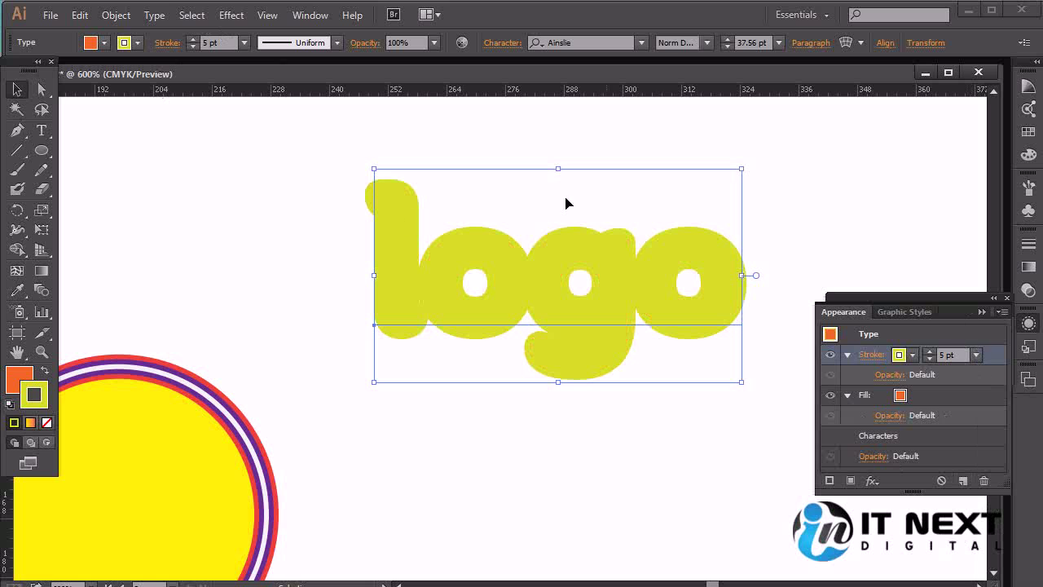
{"action": "left_click", "coordinate": [976, 355]}
{"action": "left_click", "coordinate": [993, 460]}
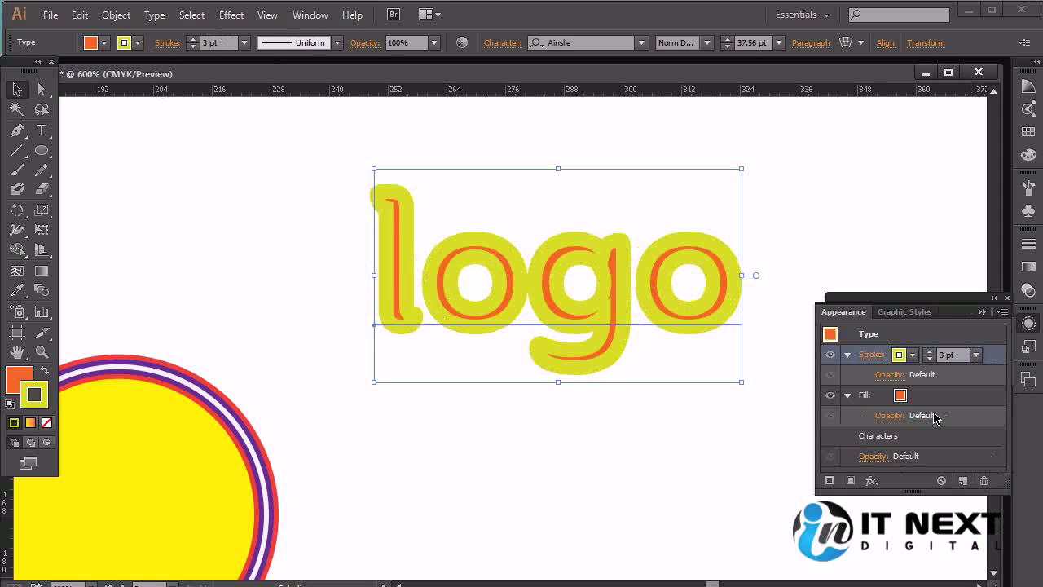
{"action": "left_click", "coordinate": [976, 355]}
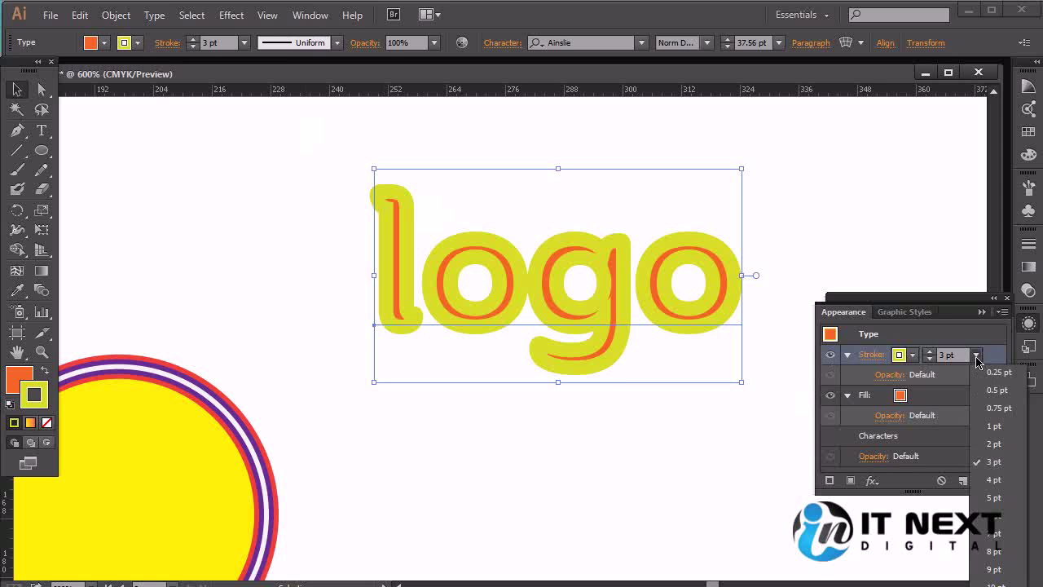
{"action": "left_click", "coordinate": [997, 494]}
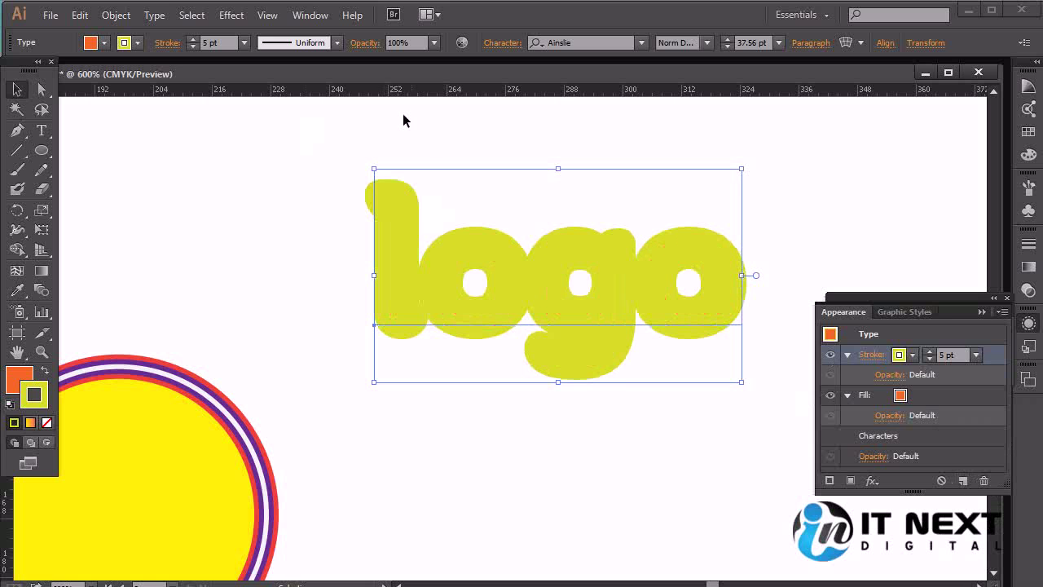
Step: Try an Offset Path effect on the text's 5 pt stroke with preview, comparing offsets such as 11 pt and 7 pt, and cancel it
{"action": "left_click", "coordinate": [236, 15]}
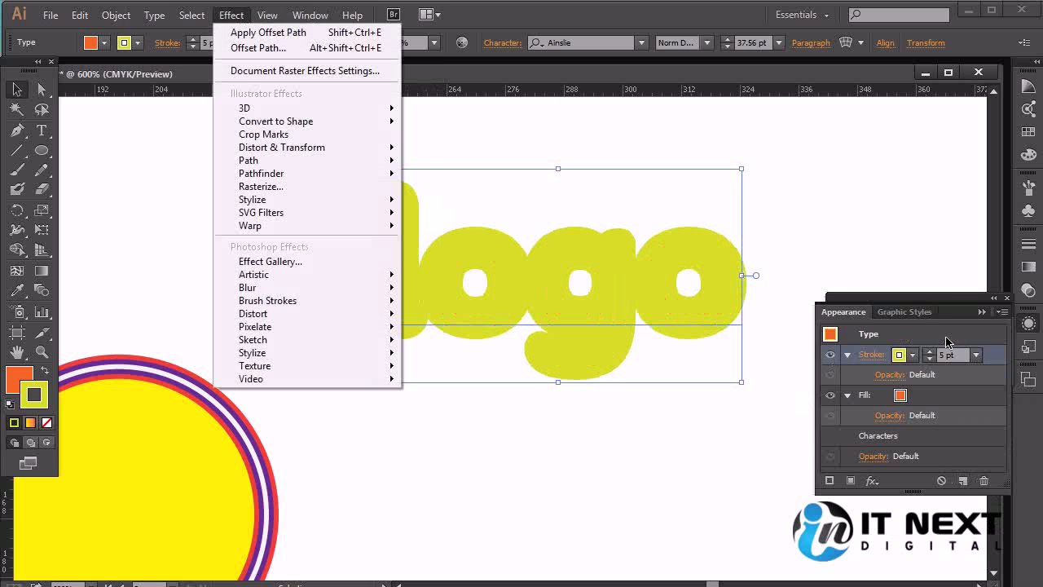
{"action": "mouse_move", "coordinate": [295, 165]}
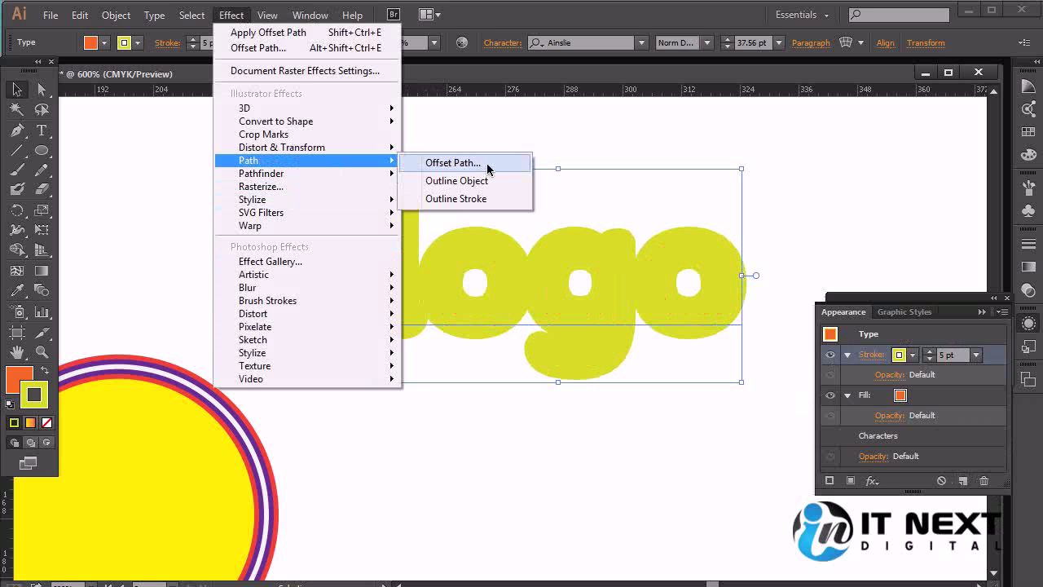
{"action": "left_click", "coordinate": [453, 163]}
{"action": "left_click", "coordinate": [626, 507]}
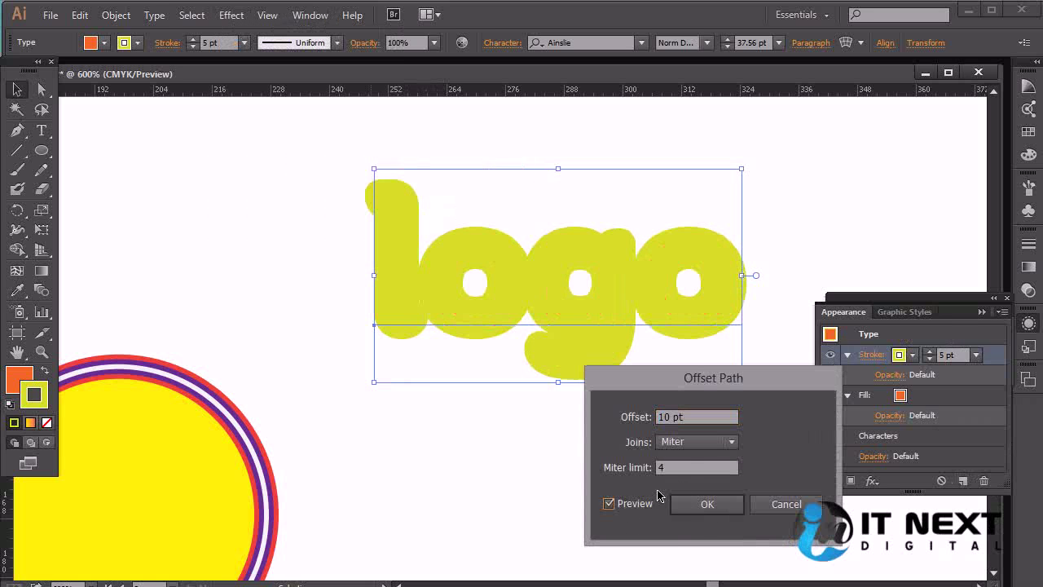
{"action": "left_click_drag", "start_coordinate": [671, 416], "coordinate": [617, 416]}
{"action": "key", "text": "Up"}
{"action": "key", "text": "Up"}
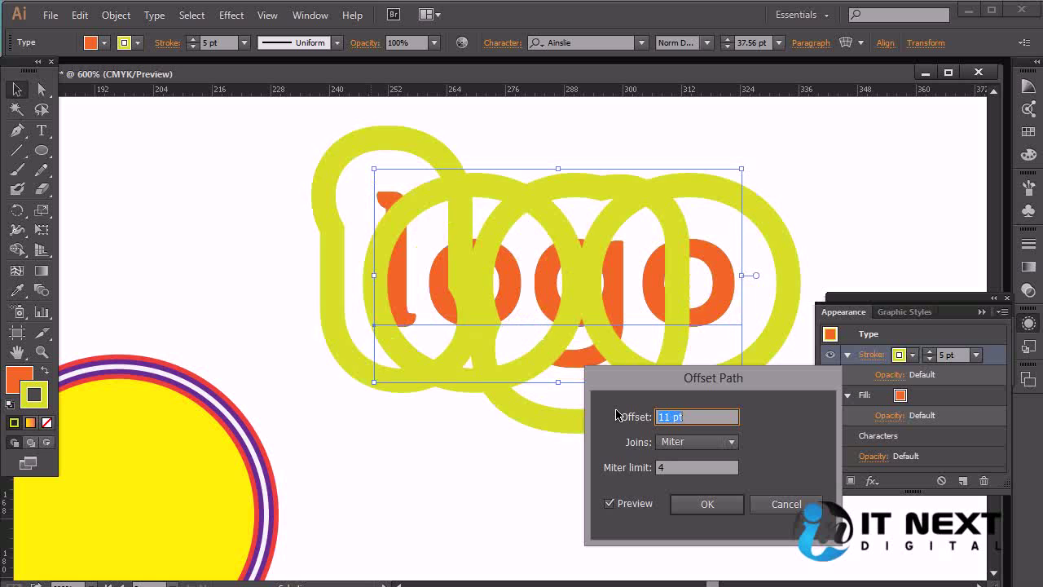
{"action": "key", "text": "Down"}
{"action": "key", "text": "Down"}
{"action": "key", "text": "Down"}
{"action": "key", "text": "Down"}
{"action": "key", "text": "Down"}
{"action": "key", "text": "Down"}
{"action": "key", "text": "Down"}
{"action": "key", "text": "Down"}
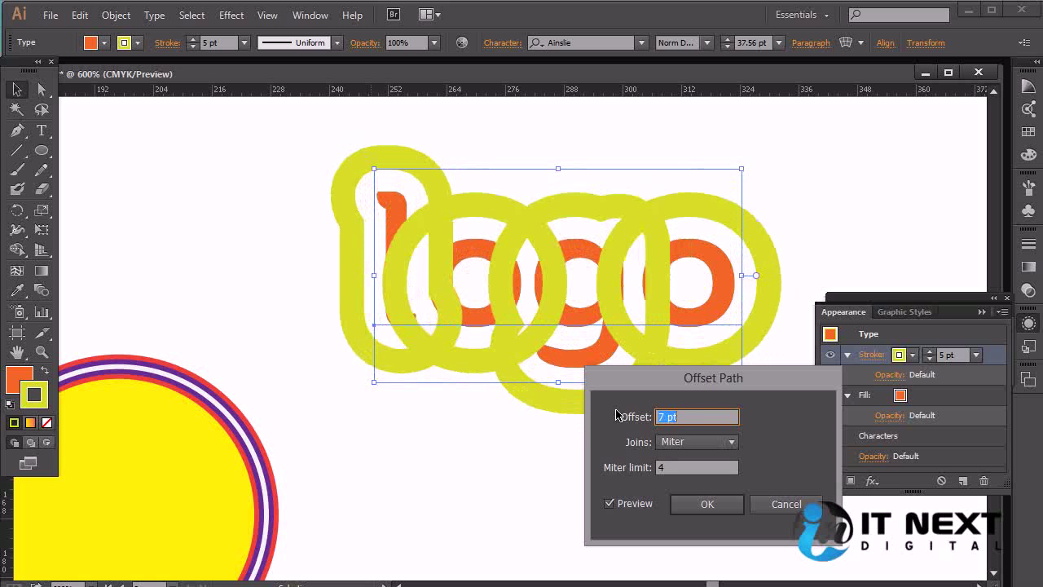
{"action": "left_click", "coordinate": [786, 503]}
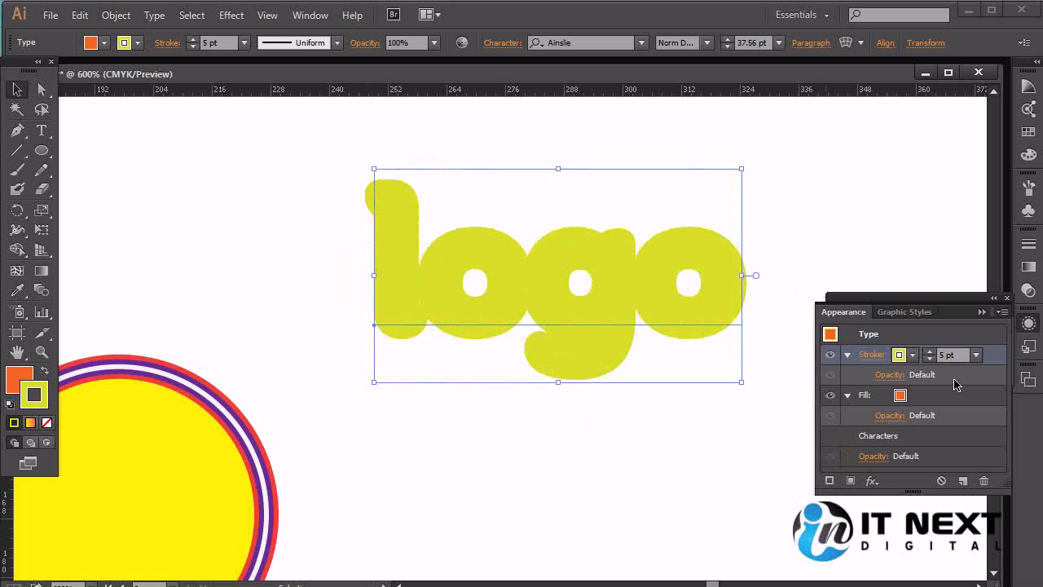
Step: Set the text's stroke weight to 1 pt and start an Offset Path effect on it with the preview enabled
{"action": "left_click", "coordinate": [975, 354]}
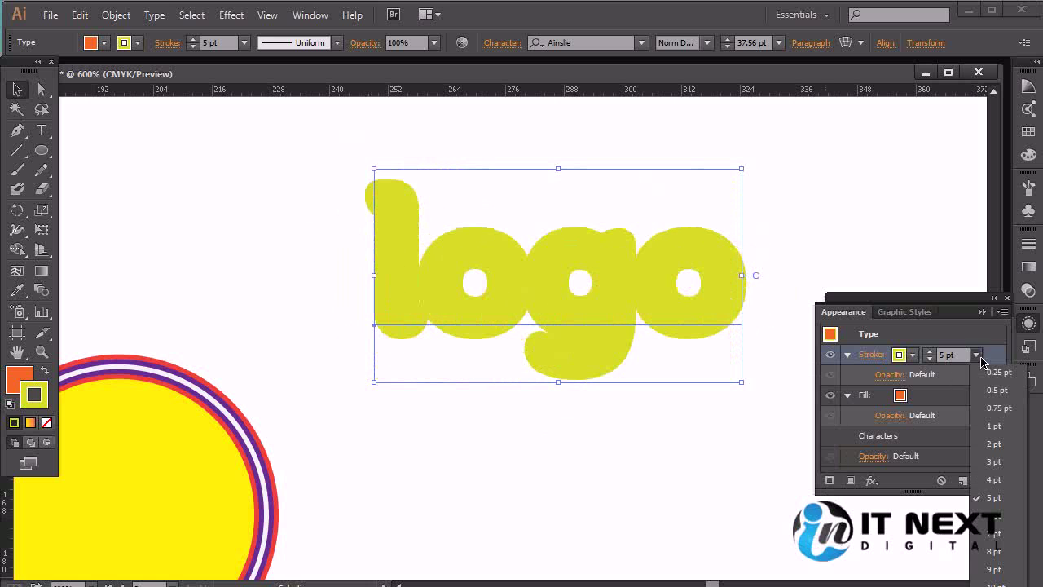
{"action": "left_click", "coordinate": [995, 426]}
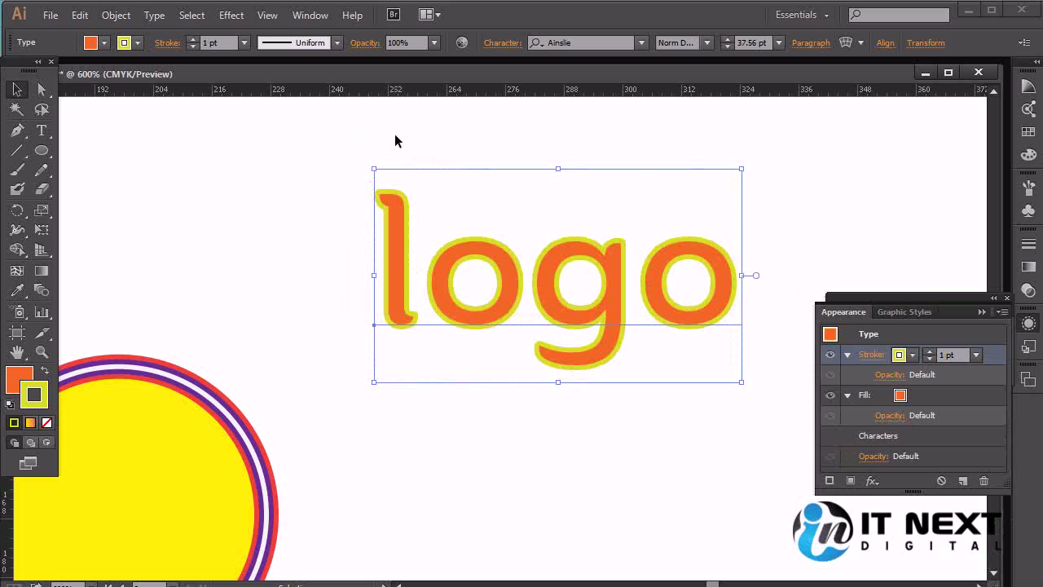
{"action": "left_click", "coordinate": [231, 14]}
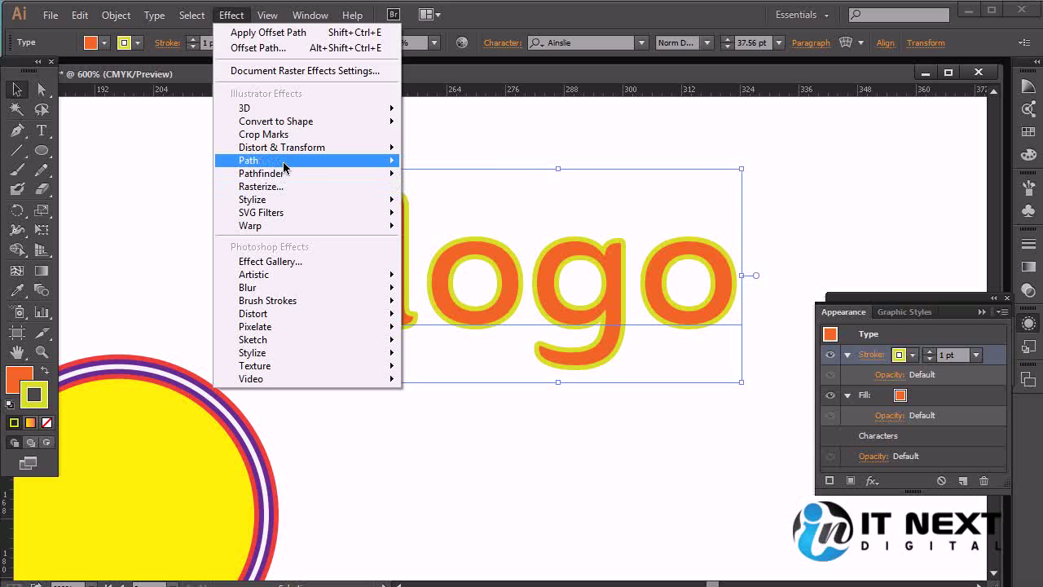
{"action": "mouse_move", "coordinate": [284, 166]}
{"action": "left_click", "coordinate": [428, 158]}
{"action": "left_click", "coordinate": [622, 499]}
{"action": "left_click", "coordinate": [691, 416]}
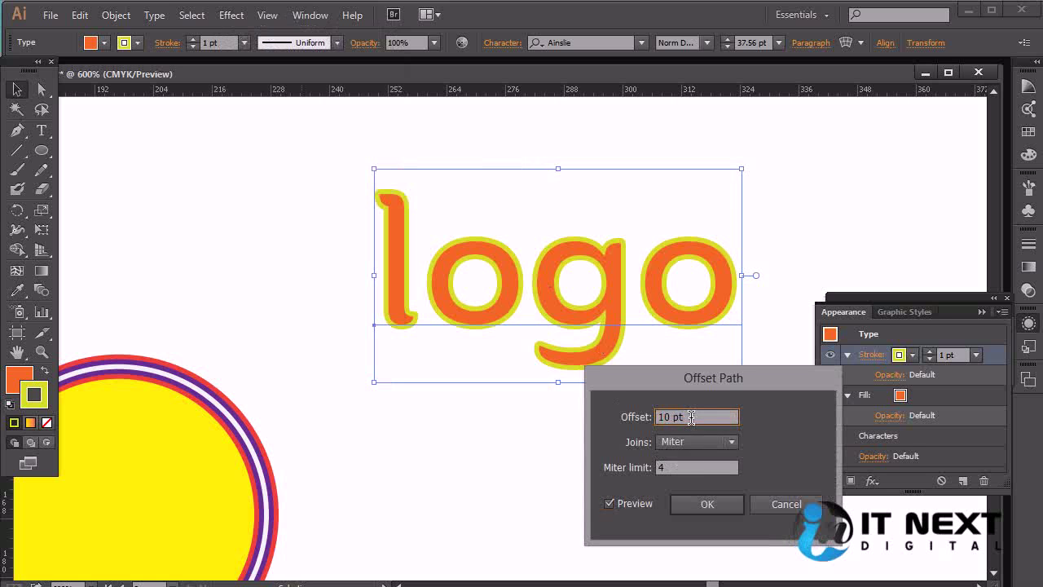
Step: Set the Offset Path joins to Round and reduce the offset to 2 pt
{"action": "left_click", "coordinate": [700, 442]}
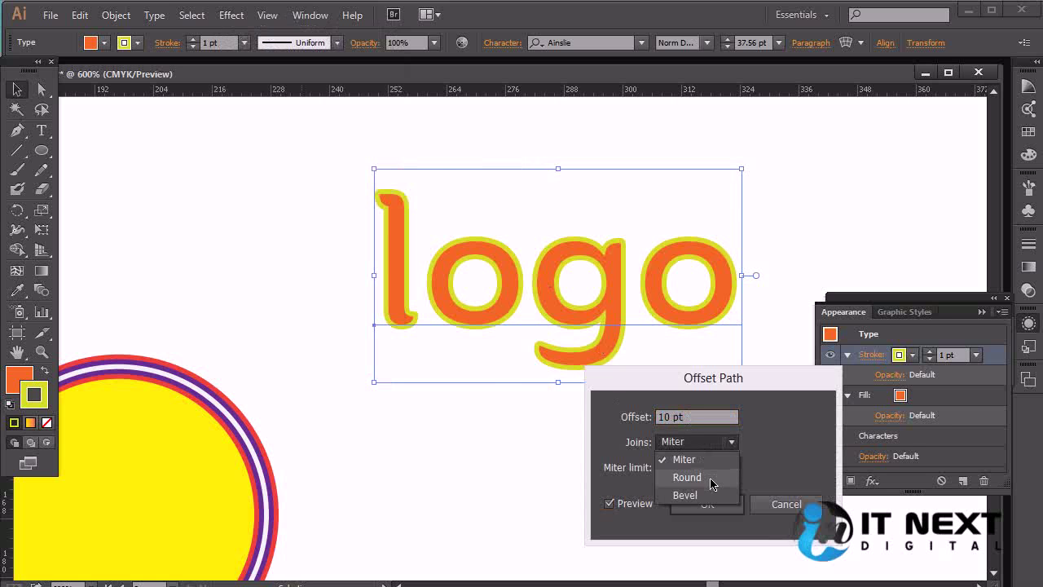
{"action": "left_click", "coordinate": [712, 477]}
{"action": "left_click", "coordinate": [685, 417]}
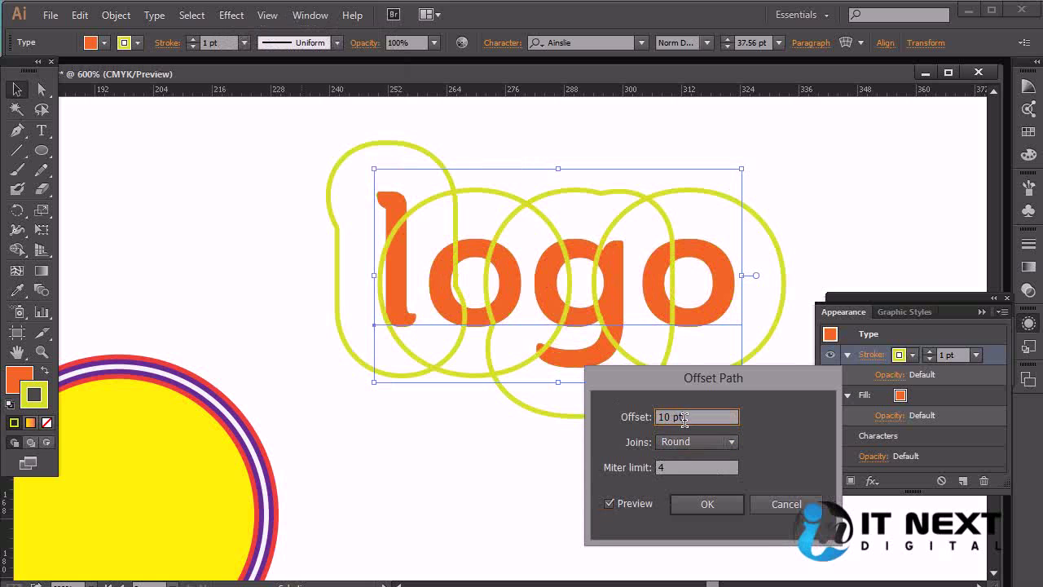
{"action": "key", "text": "Down"}
{"action": "key", "text": "Down"}
{"action": "key", "text": "Down"}
{"action": "key", "text": "Down"}
{"action": "key", "text": "Down"}
{"action": "key", "text": "Down"}
{"action": "key", "text": "Down"}
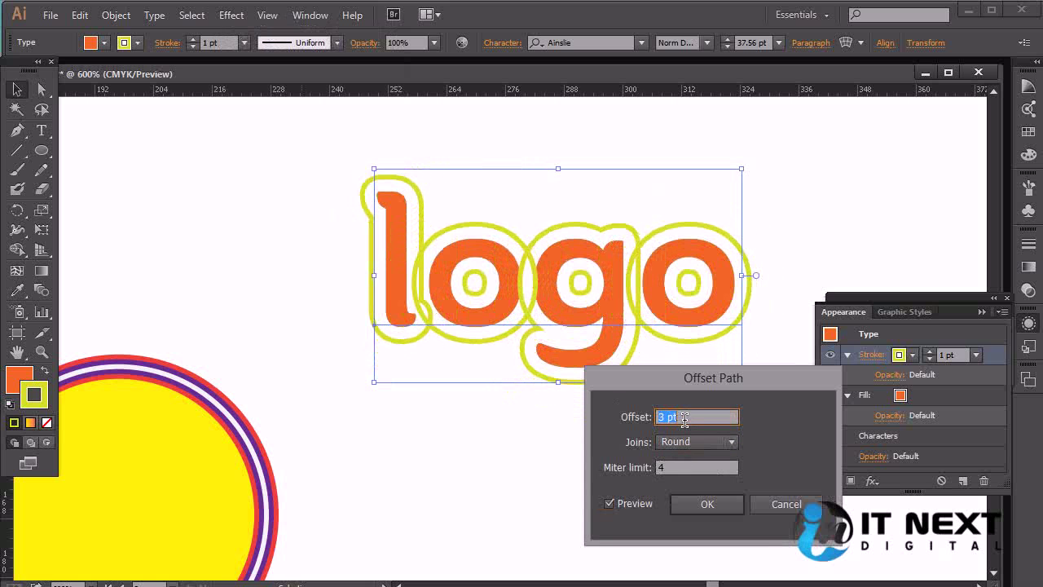
{"action": "key", "text": "Down"}
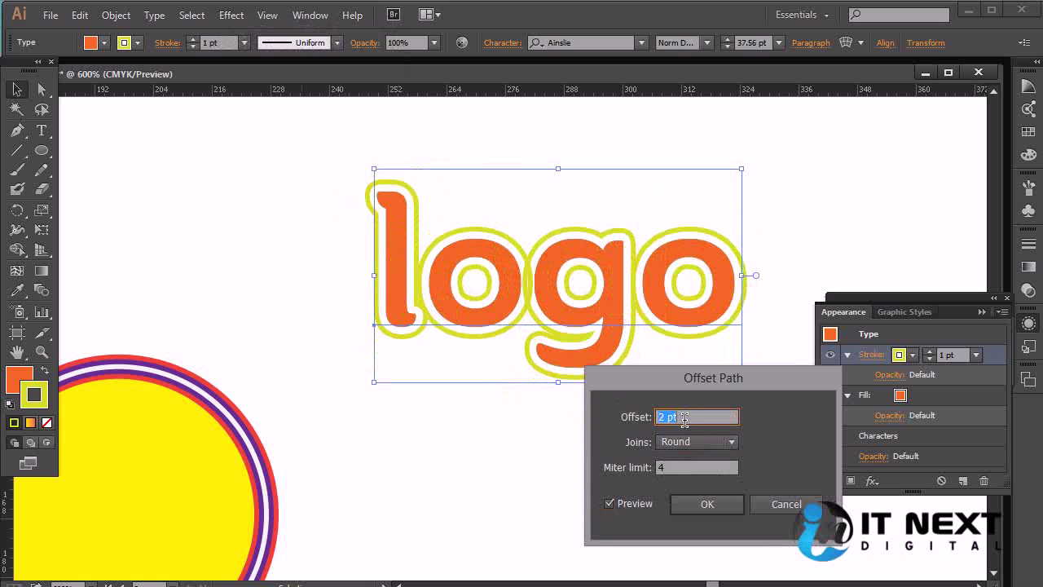
{"action": "key", "text": "Down"}
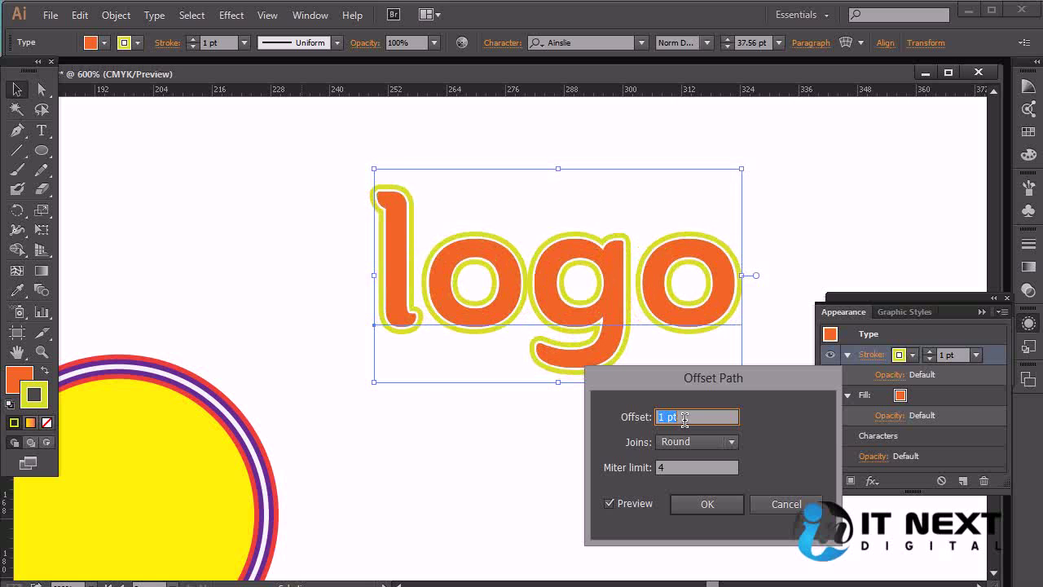
{"action": "key", "text": "Up"}
{"action": "key", "text": "Down"}
{"action": "key", "text": "Up"}
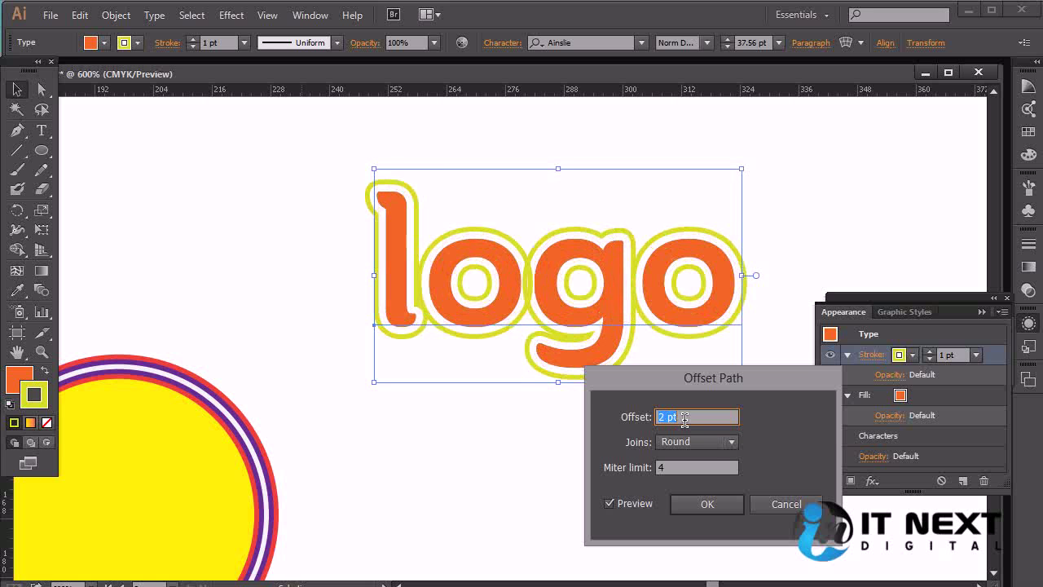
Step: Try Bevel and Miter joins with a miter limit of 5, then restore Round joins and a miter limit of 4
{"action": "left_click", "coordinate": [729, 443]}
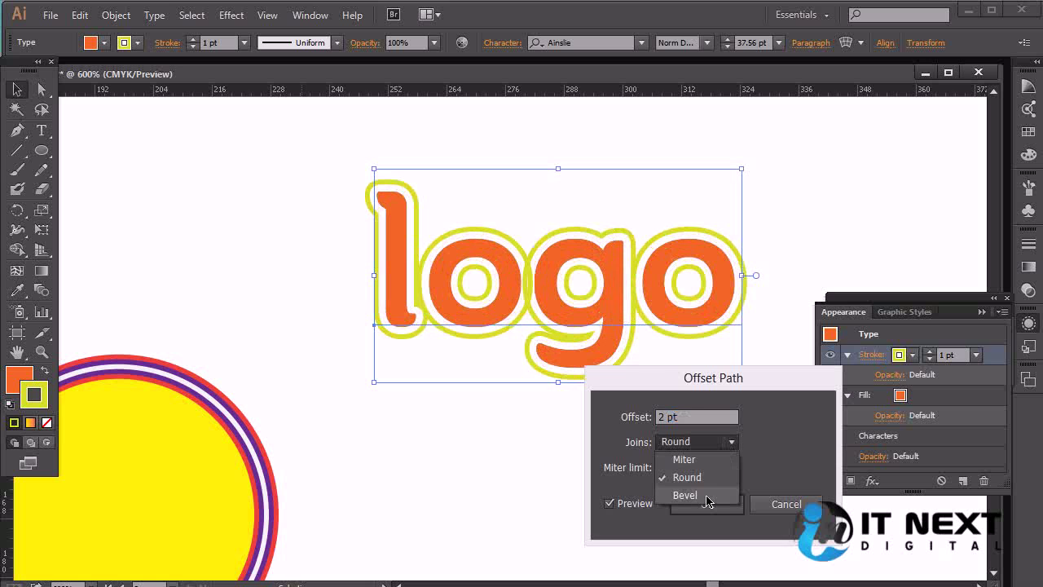
{"action": "left_click", "coordinate": [706, 495]}
{"action": "left_click", "coordinate": [726, 443]}
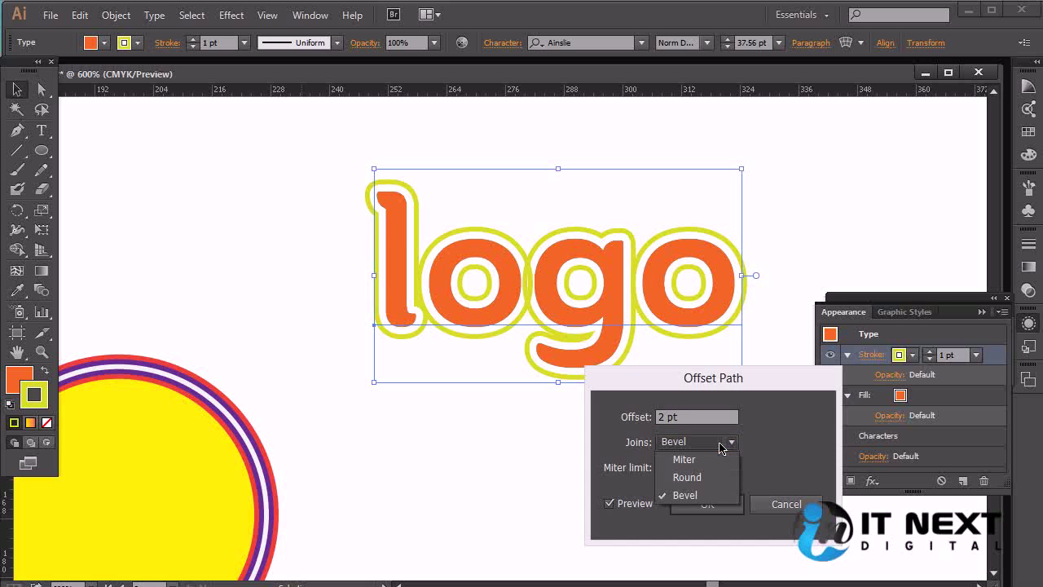
{"action": "left_click", "coordinate": [714, 461]}
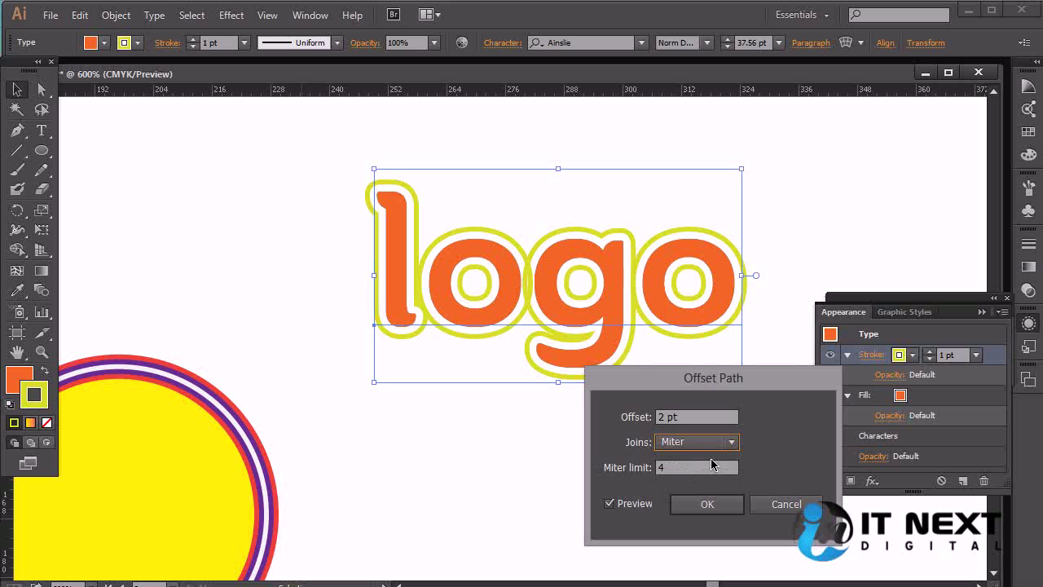
{"action": "left_click", "coordinate": [691, 466]}
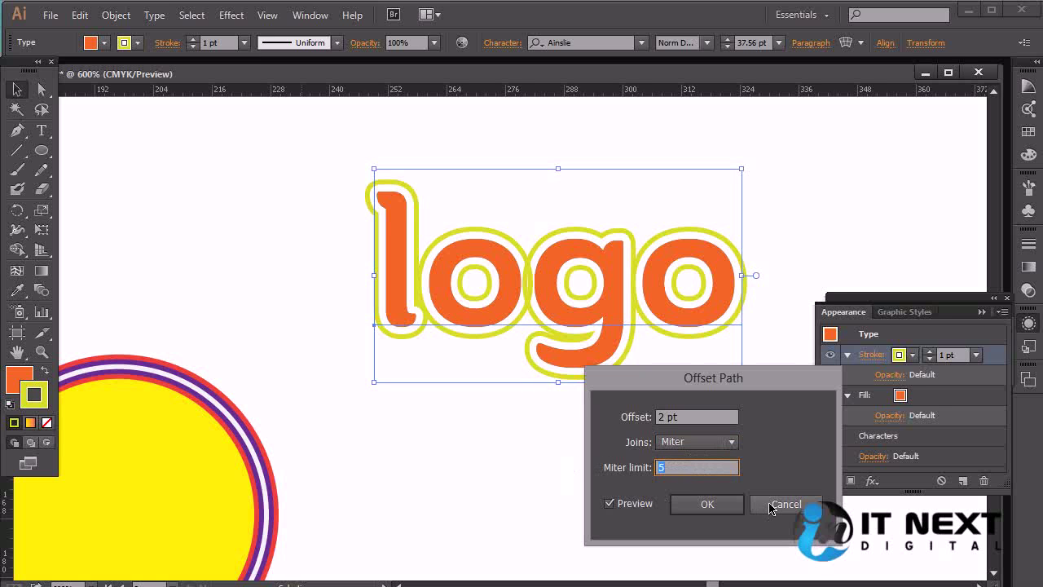
{"action": "left_click", "coordinate": [698, 442]}
{"action": "left_click", "coordinate": [695, 476]}
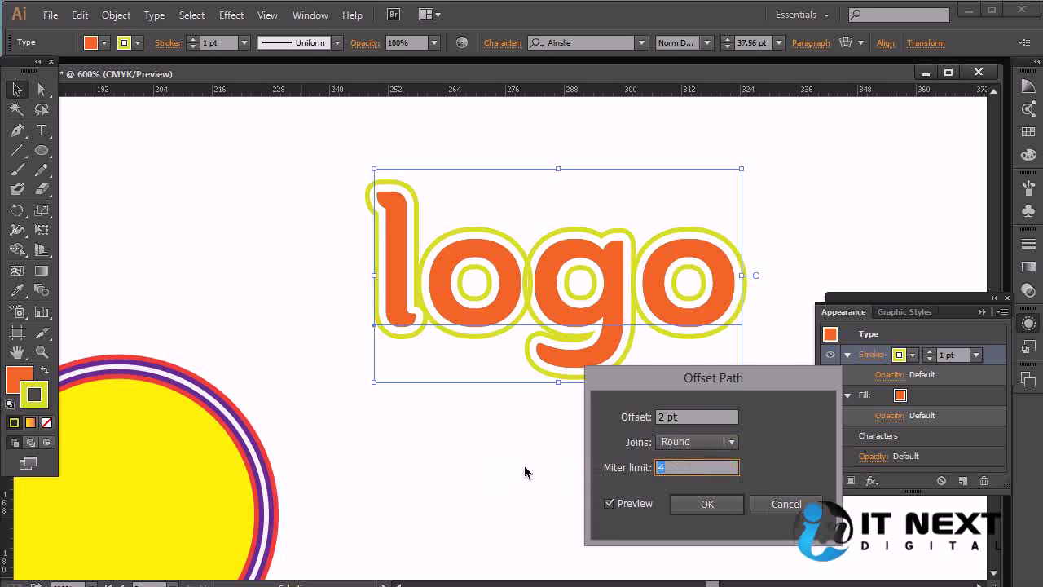
Step: Apply the Offset Path effect to the text's stroke with a 2 pt offset
{"action": "left_click", "coordinate": [693, 416]}
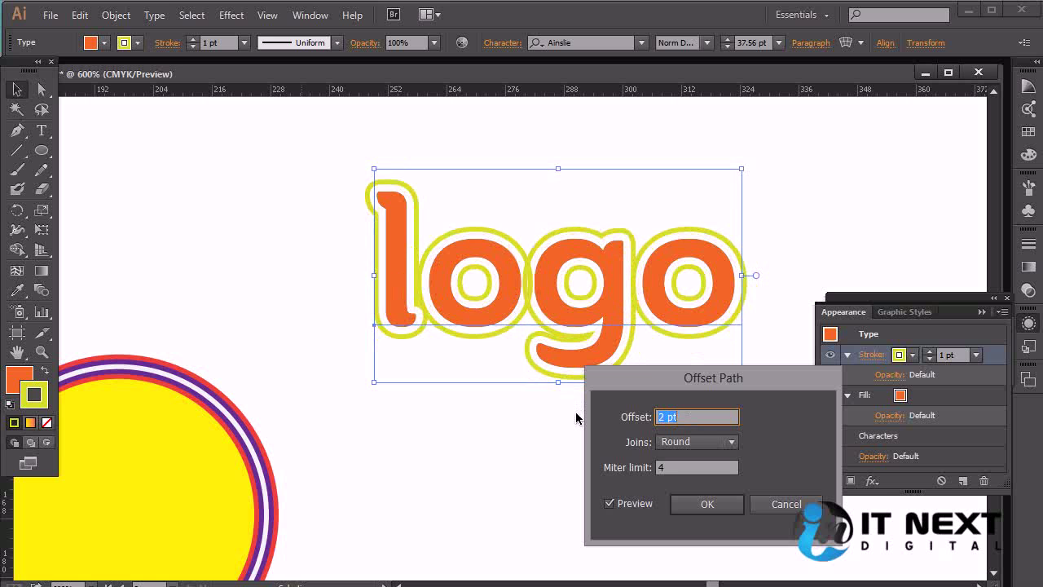
{"action": "key", "text": "Up"}
{"action": "left_click", "coordinate": [706, 504]}
Step: Replace the live text "logo" with "the boss", keeping its fill and offset stroke, and finish text editing
{"action": "double_click", "coordinate": [612, 305]}
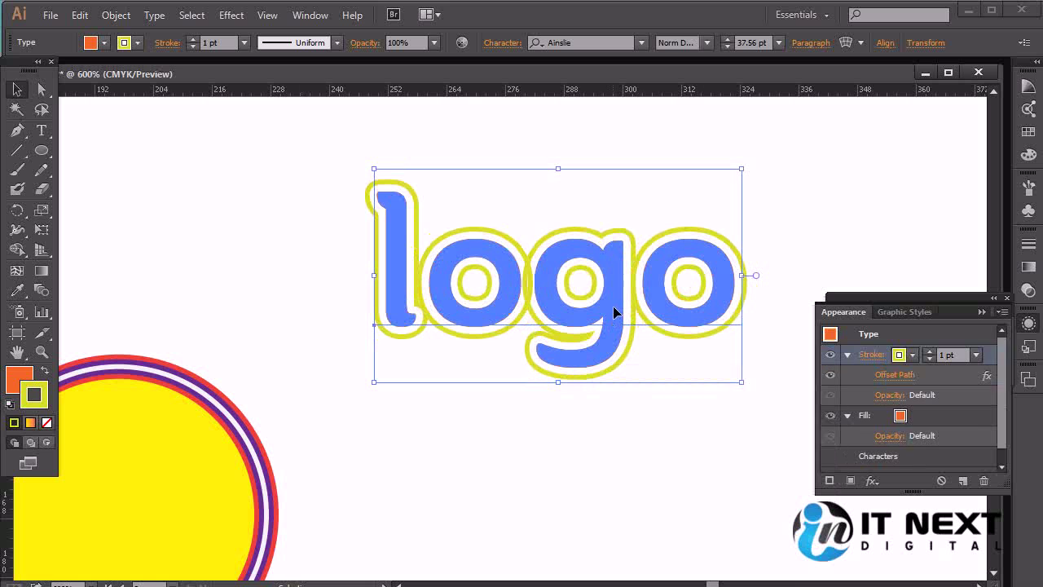
{"action": "double_click", "coordinate": [636, 307]}
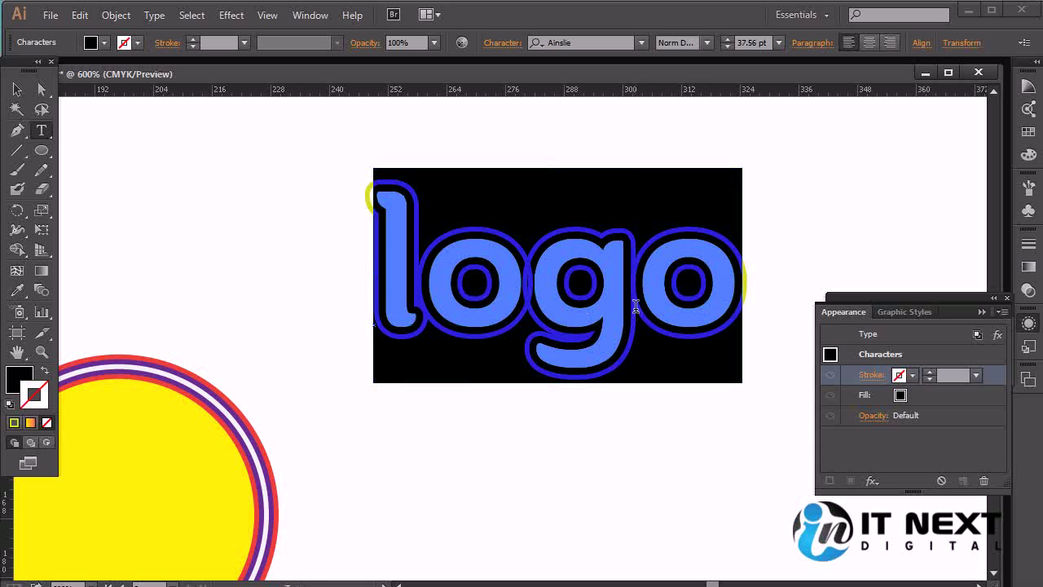
{"action": "key", "text": "BackSpace"}
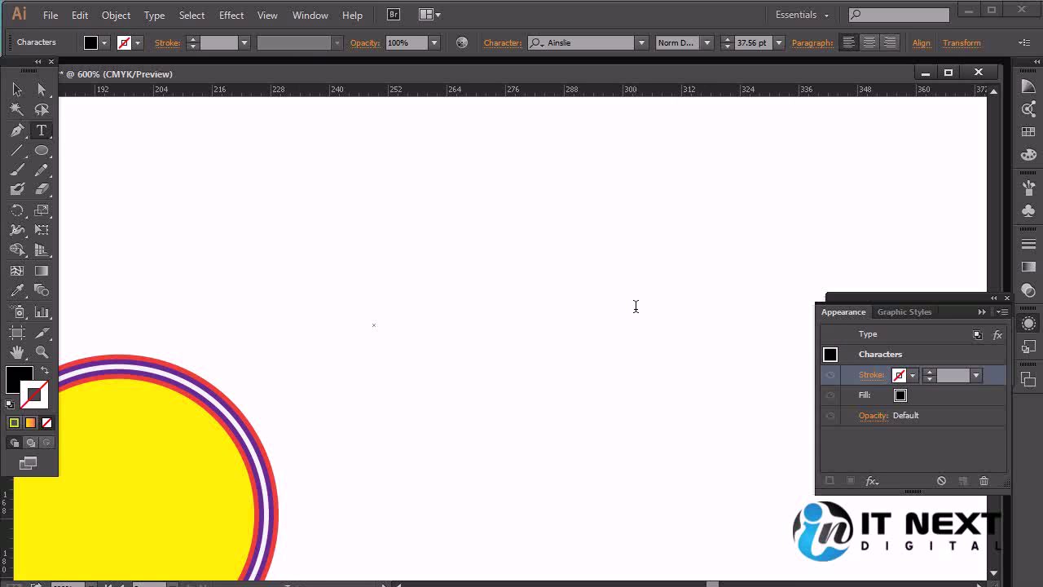
{"action": "type", "text": "go"}
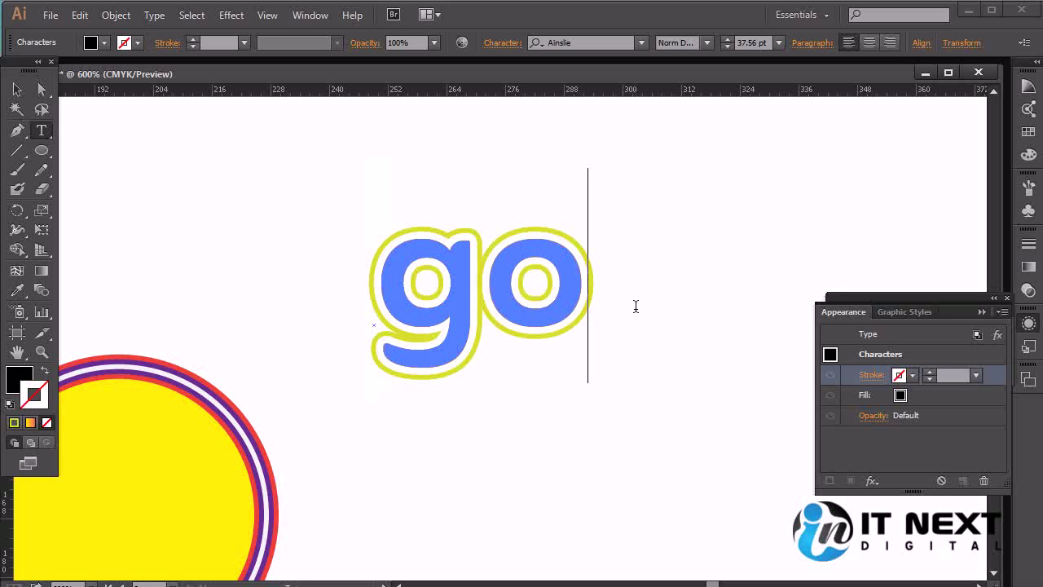
{"action": "key", "text": "BackSpace"}
{"action": "key", "text": "BackSpace"}
{"action": "type", "text": "the b"}
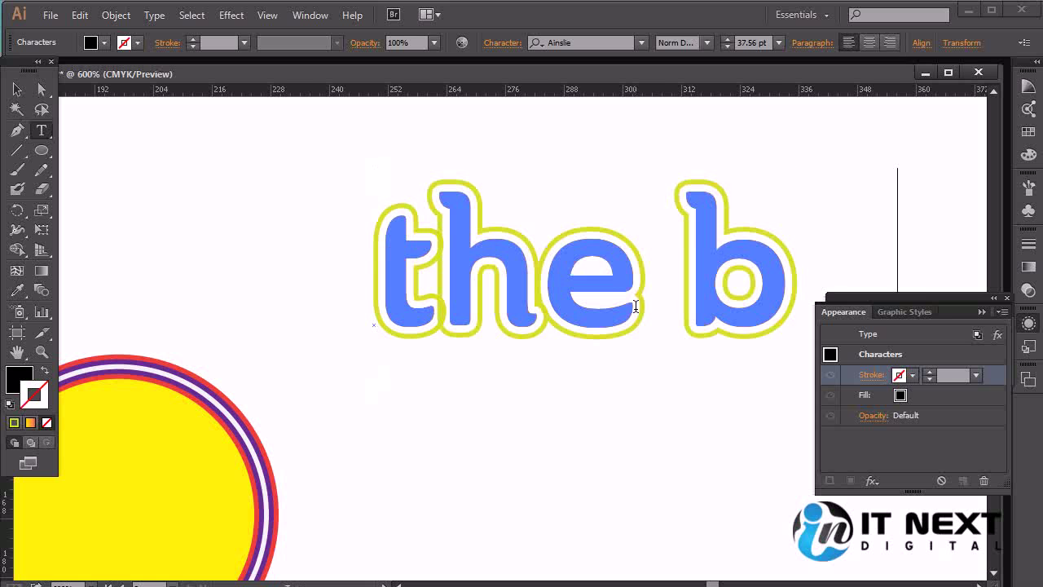
{"action": "type", "text": "oss"}
{"action": "left_click", "coordinate": [17, 90]}
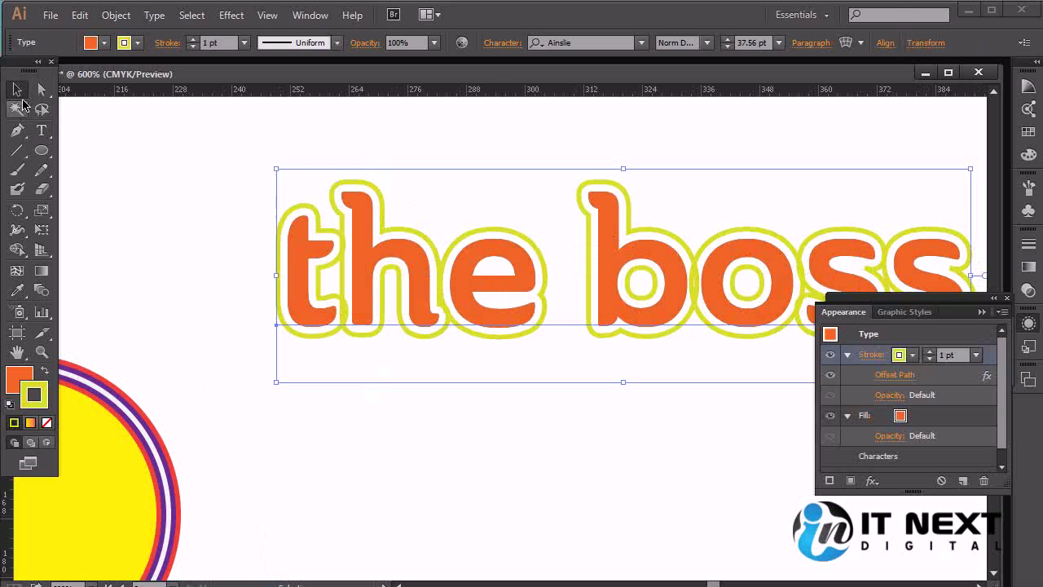
Step: Move "the boss" text to the left, widen the tracking between all its letters, and deselect it
{"action": "left_click_drag", "start_coordinate": [765, 269], "coordinate": [575, 288]}
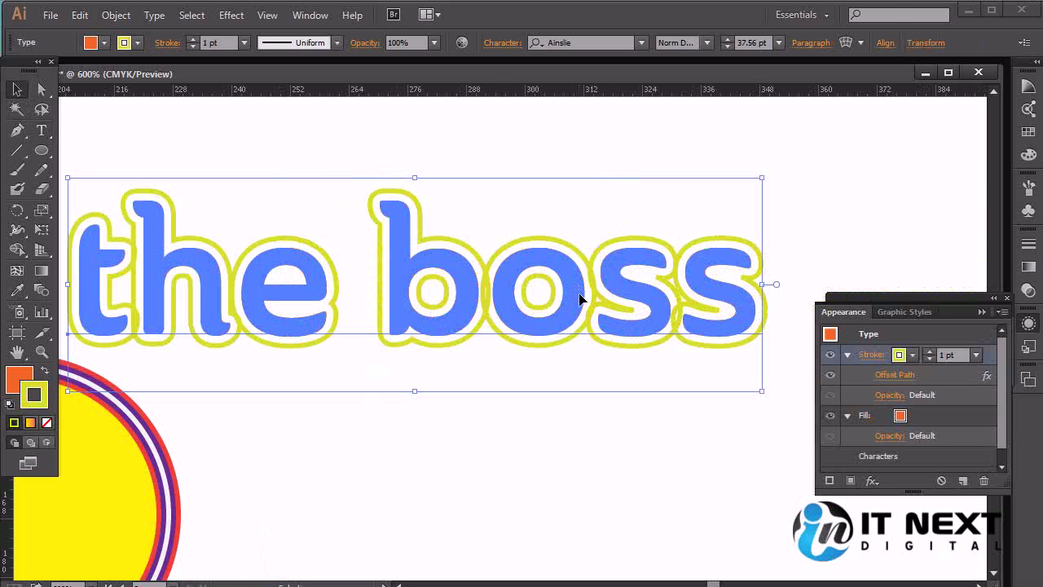
{"action": "double_click", "coordinate": [580, 299]}
{"action": "key", "text": "ctrl+a"}
{"action": "key", "text": "alt+Right"}
{"action": "key", "text": "alt+Right"}
{"action": "key", "text": "alt+Right"}
{"action": "key", "text": "alt+Right"}
{"action": "key", "text": "alt+Right"}
{"action": "key", "text": "alt+Right"}
{"action": "left_click", "coordinate": [17, 90]}
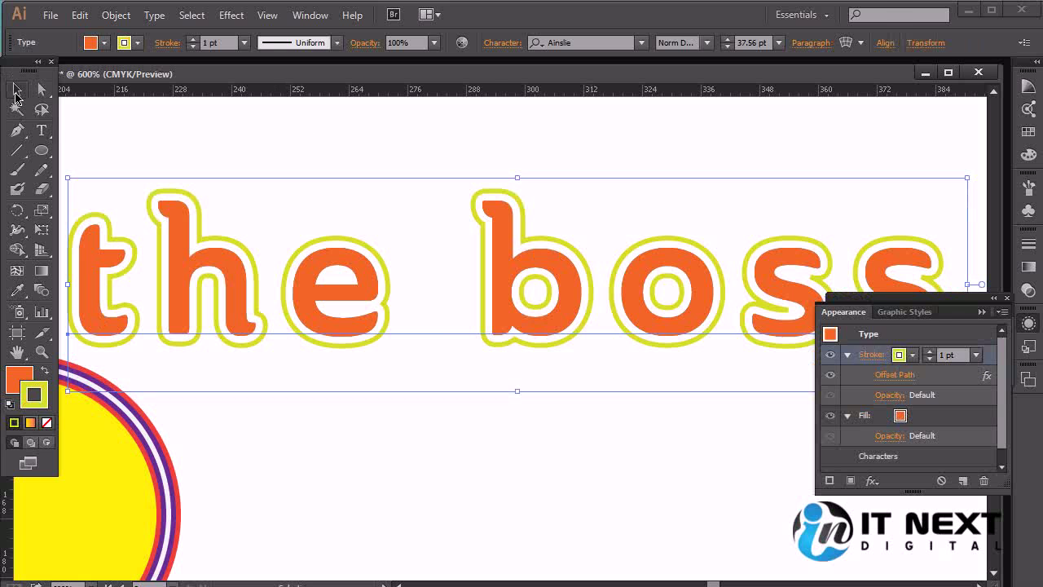
{"action": "left_click_drag", "start_coordinate": [493, 444], "coordinate": [574, 418]}
{"action": "left_click", "coordinate": [737, 479]}
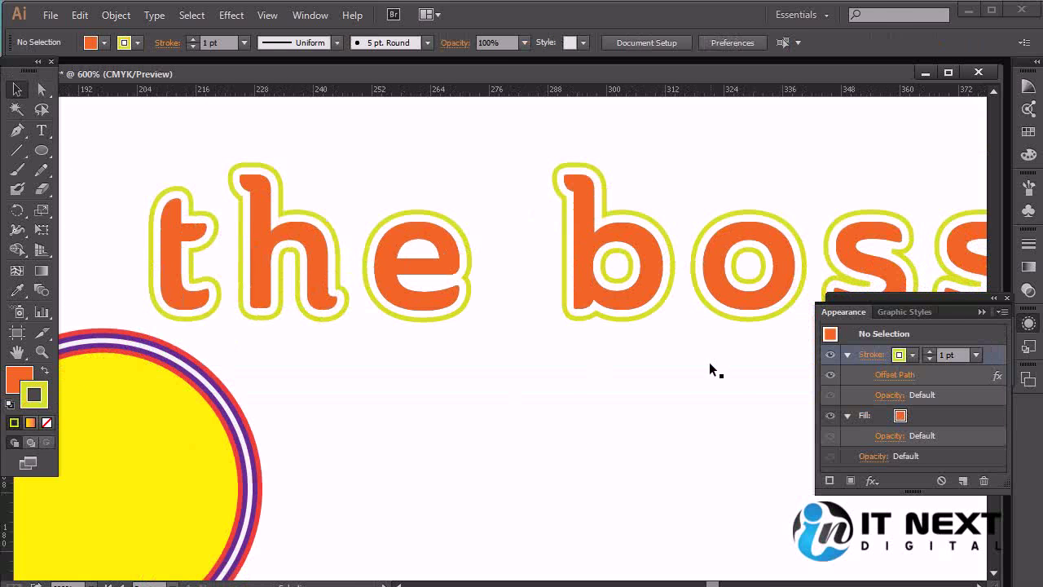
Step: Duplicate "the boss" text with a slight offset down and to the right of the original
{"action": "left_click_drag", "start_coordinate": [692, 317], "coordinate": [601, 405]}
{"action": "left_click", "coordinate": [659, 373]}
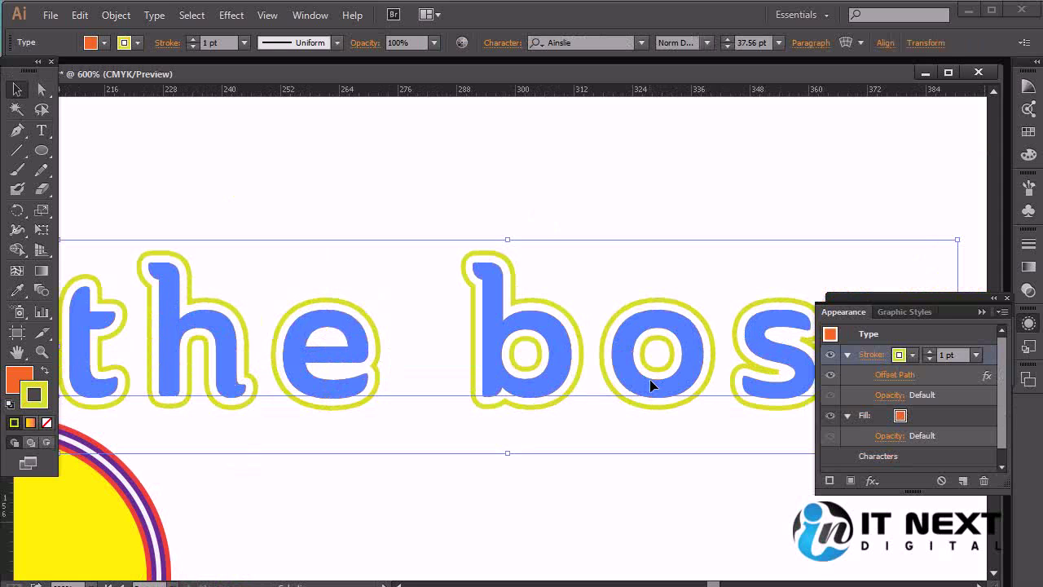
{"action": "left_click_drag", "start_coordinate": [663, 383], "coordinate": [669, 384]}
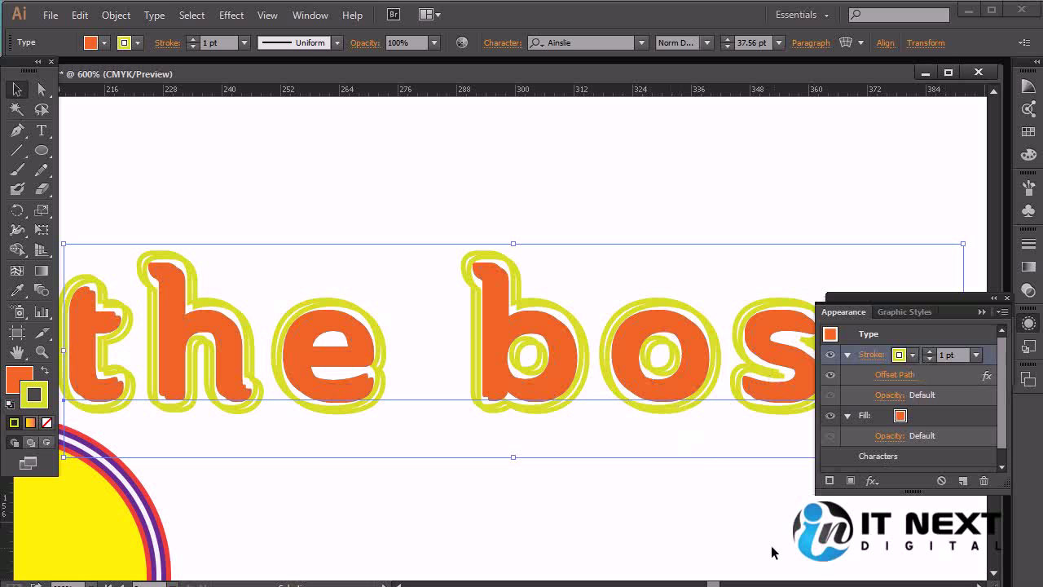
Step: Try several swatches for the duplicate text's fill, settle on yellow, and deselect the text
{"action": "scroll", "coordinate": [1004, 435], "scroll_direction": "down", "scroll_amount": 1}
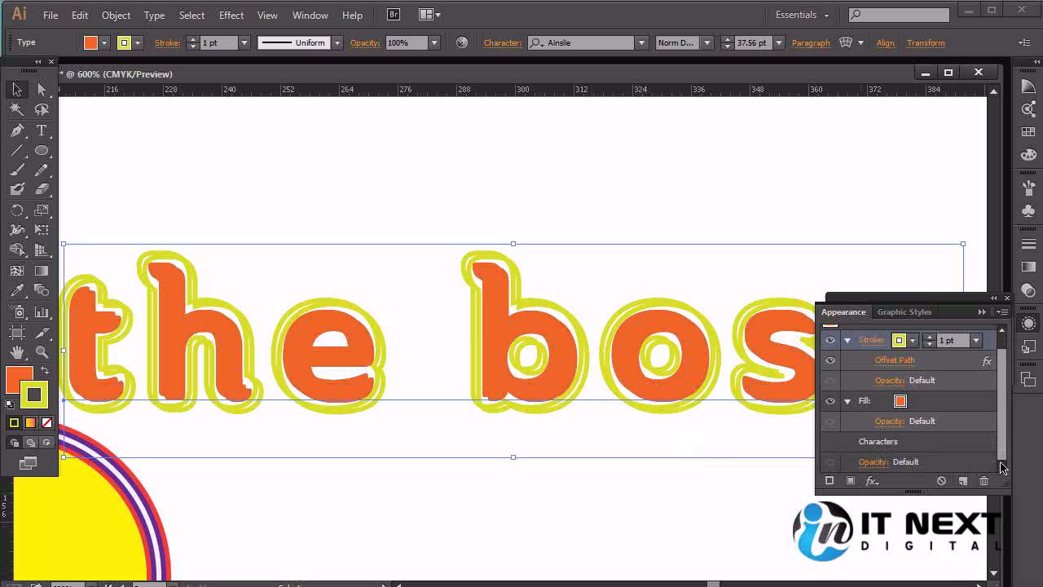
{"action": "left_click", "coordinate": [900, 403]}
{"action": "left_click", "coordinate": [900, 402]}
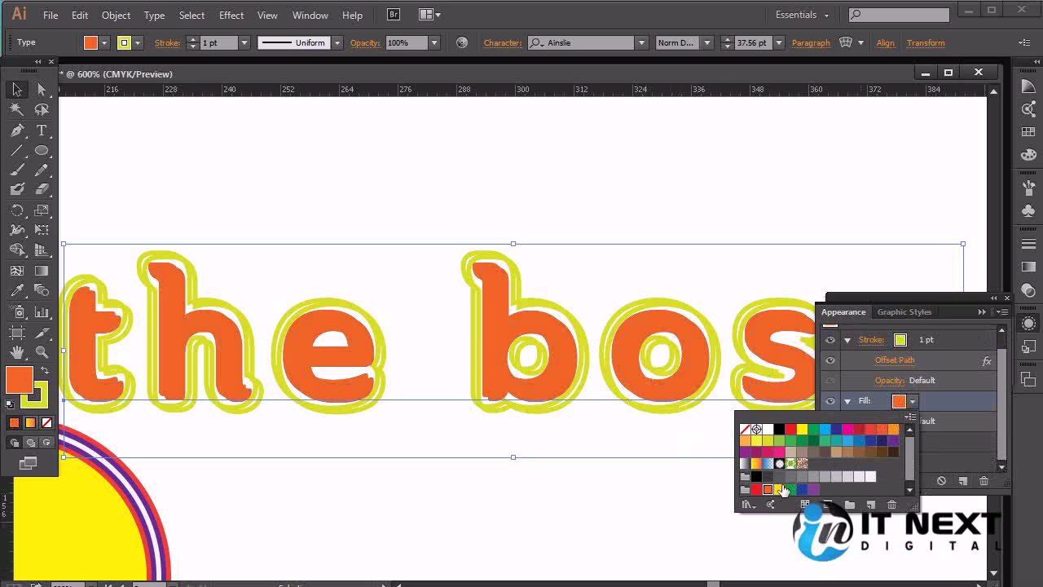
{"action": "left_click", "coordinate": [778, 488]}
{"action": "left_click", "coordinate": [790, 489]}
{"action": "left_click", "coordinate": [813, 441]}
{"action": "left_click", "coordinate": [790, 440]}
{"action": "left_click", "coordinate": [778, 490]}
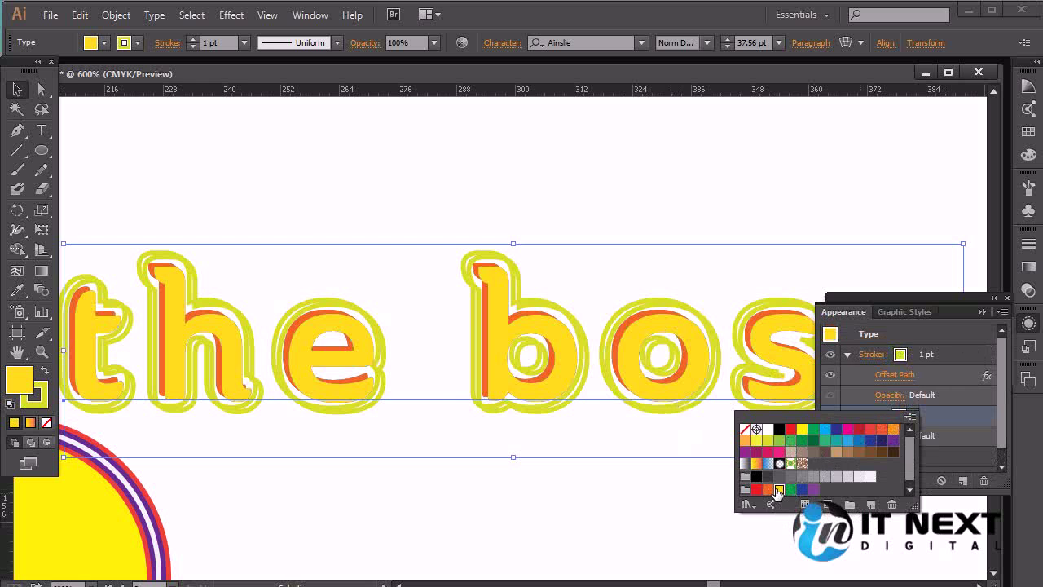
{"action": "left_click", "coordinate": [550, 220]}
{"action": "key", "text": "space"}
{"action": "left_click_drag", "start_coordinate": [453, 394], "coordinate": [697, 375]}
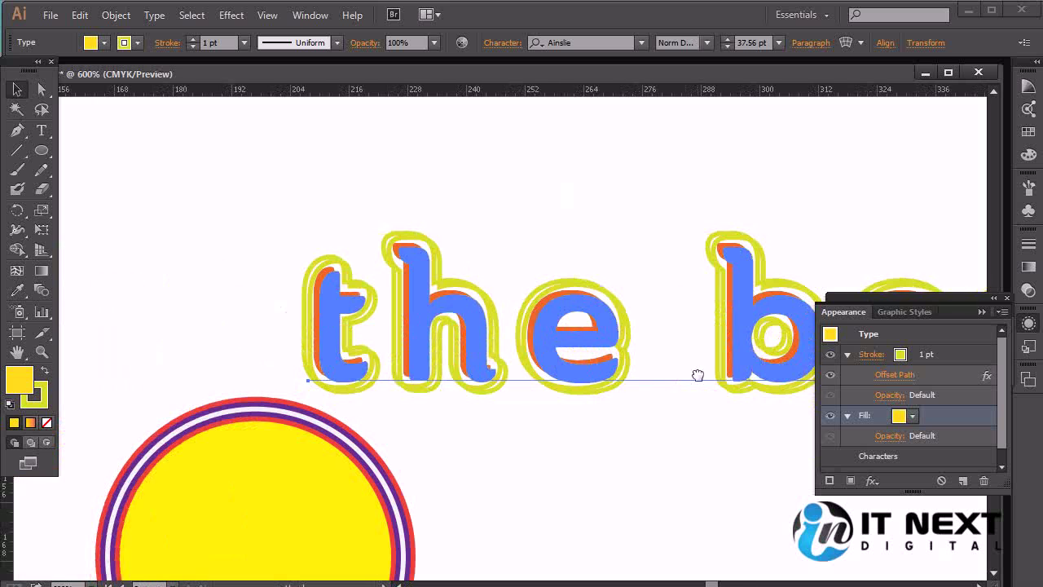
{"action": "left_click", "coordinate": [627, 469]}
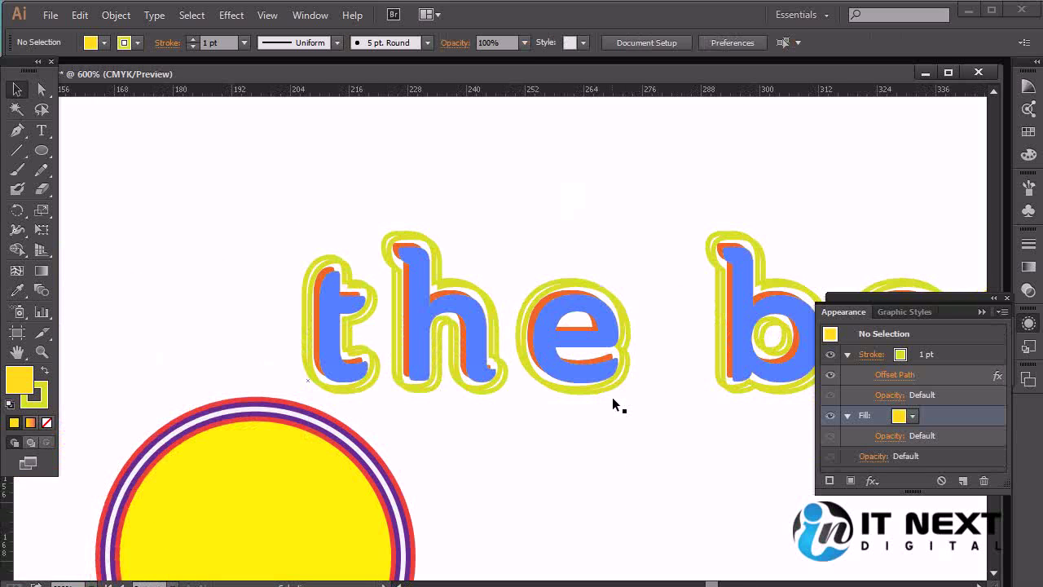